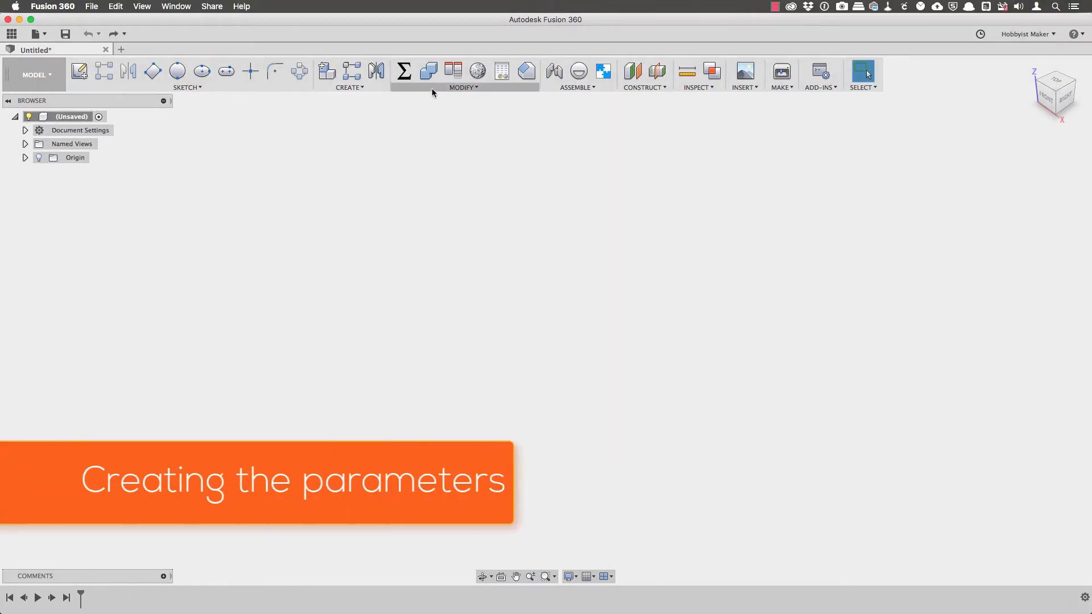
# Add a user parameter named length, 150 mm, with the comment "User defined length of the box".
pyautogui.click(407, 75)
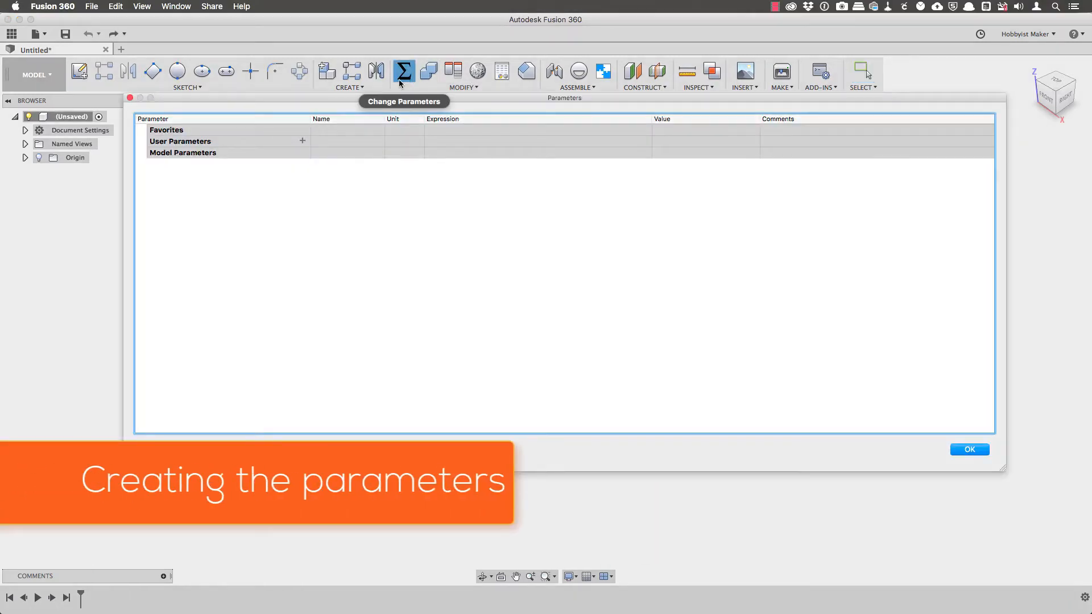
pyautogui.click(303, 141)
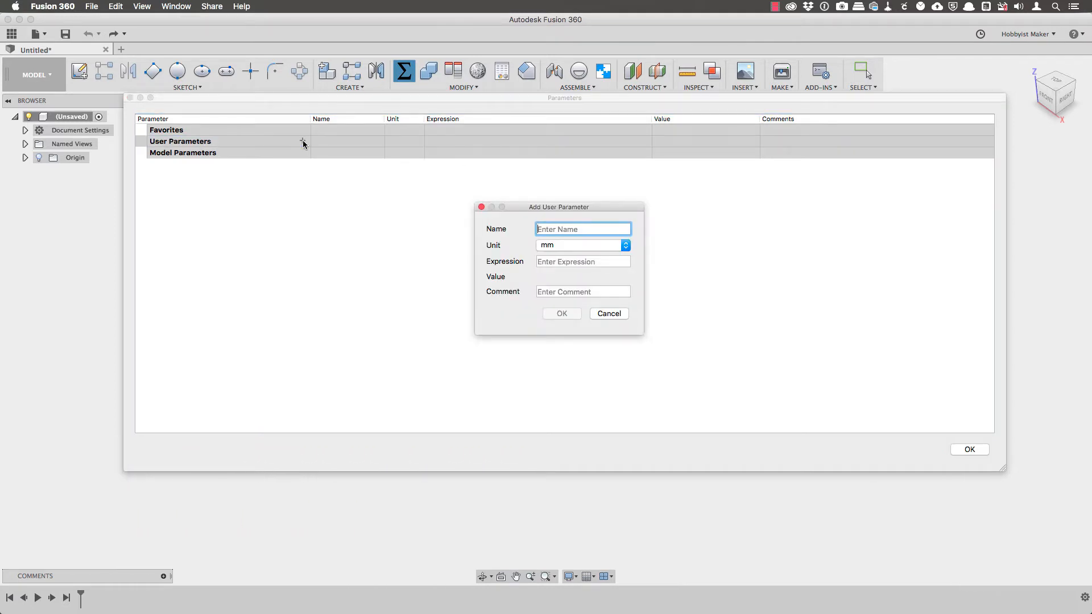
pyautogui.write('length')
pyautogui.press('Tab')
pyautogui.write('150')
pyautogui.press('Tab')
pyautogui.write('User defined length of the box')
pyautogui.press('Return')
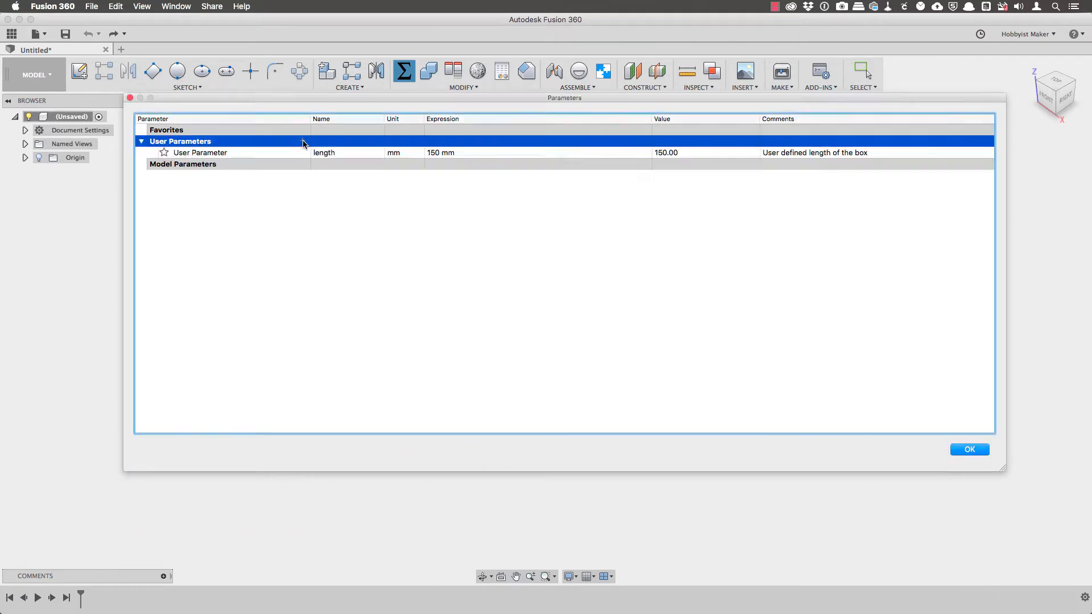
# Add a user parameter named width, 75 mm, with the comment "User defined width of the box".
pyautogui.click(302, 141)
pyautogui.write('width')
pyautogui.press('Tab')
pyautogui.write('75')
pyautogui.press('Tab')
pyautogui.write('User defined width of t')
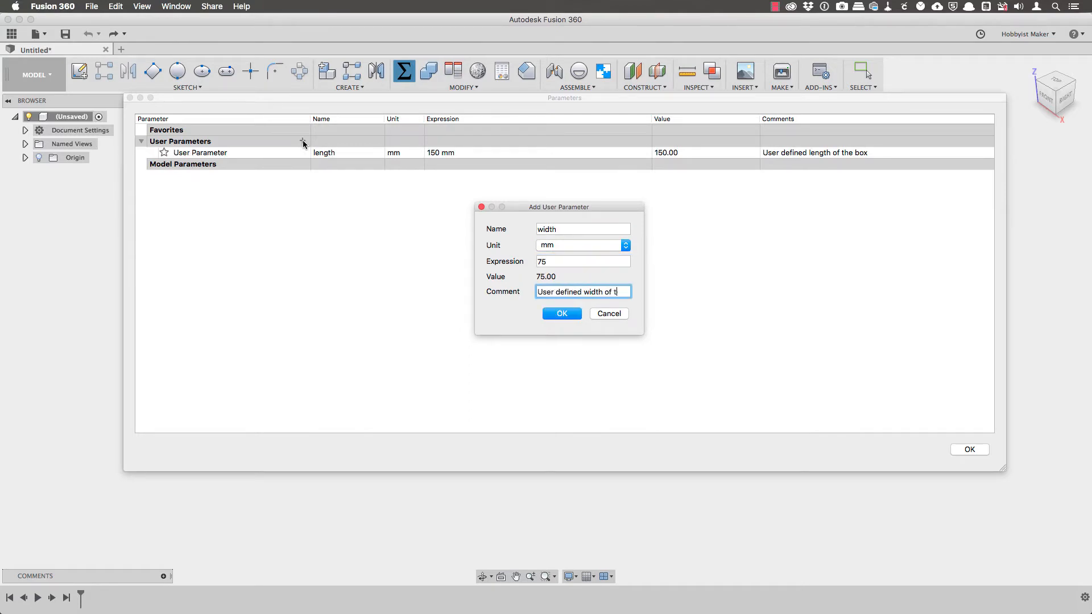
pyautogui.write('he box')
pyautogui.press('Return')
# Add a user parameter named height, 40 mm, with the comment "User defined height of the box".
pyautogui.click(303, 141)
pyautogui.write('height')
pyautogui.press('Tab')
pyautogui.write('40User defined height of the box')
pyautogui.press('Return')
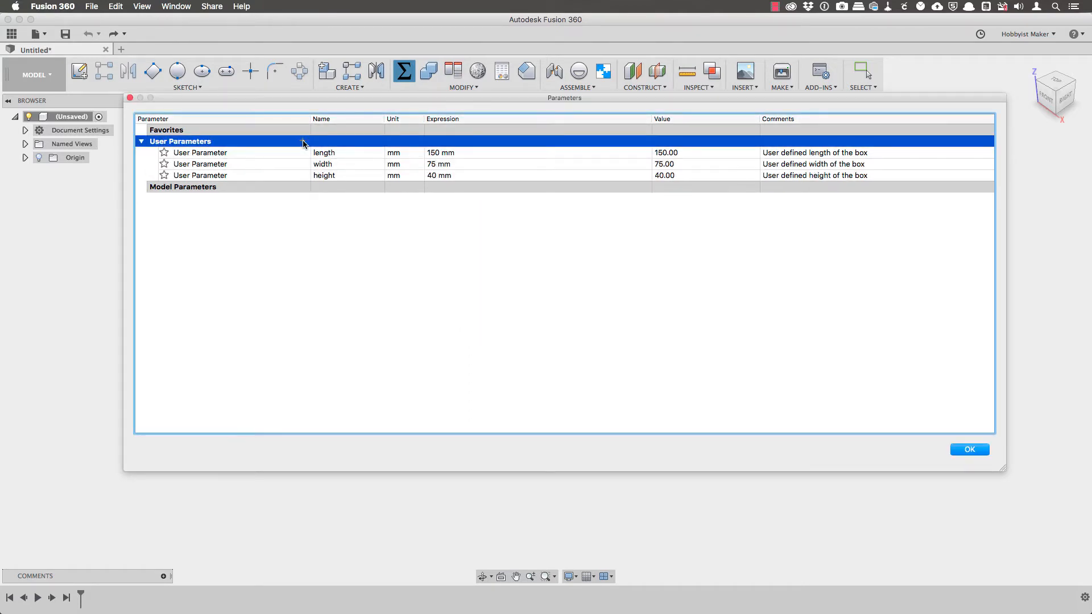
# Add a user parameter named thickness, 3.175 mm, with the comment "User defined thickness of the outer box material".
pyautogui.click(303, 141)
pyautogui.write('thickness')
pyautogui.press('Tab')
pyautogui.write('3.175')
pyautogui.press('Tab')
pyautogui.write('User defined thickn')
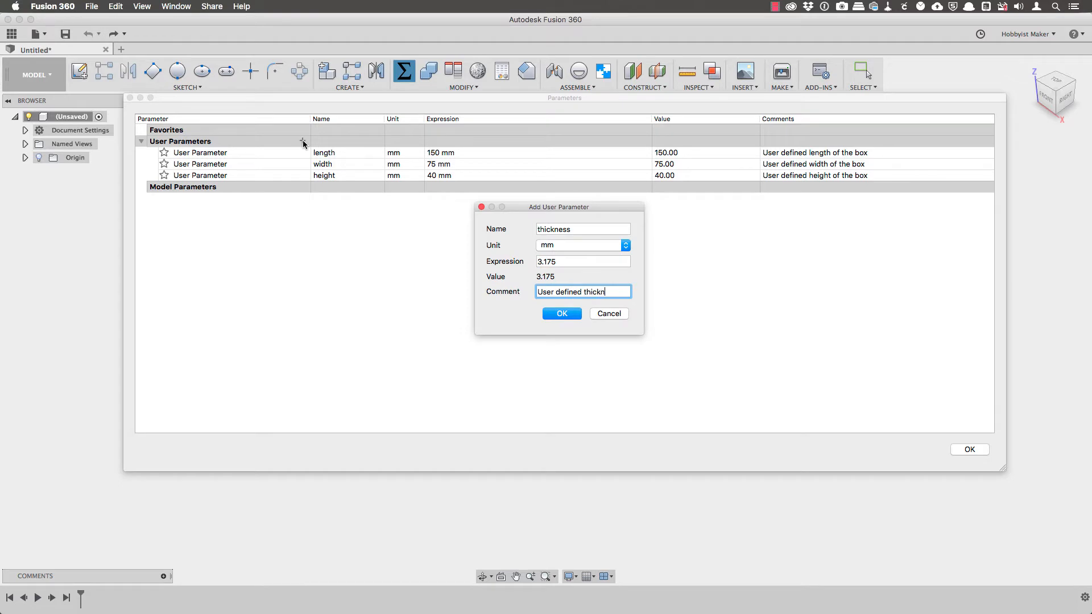
pyautogui.write('ess of the outer box material')
pyautogui.press('Return')
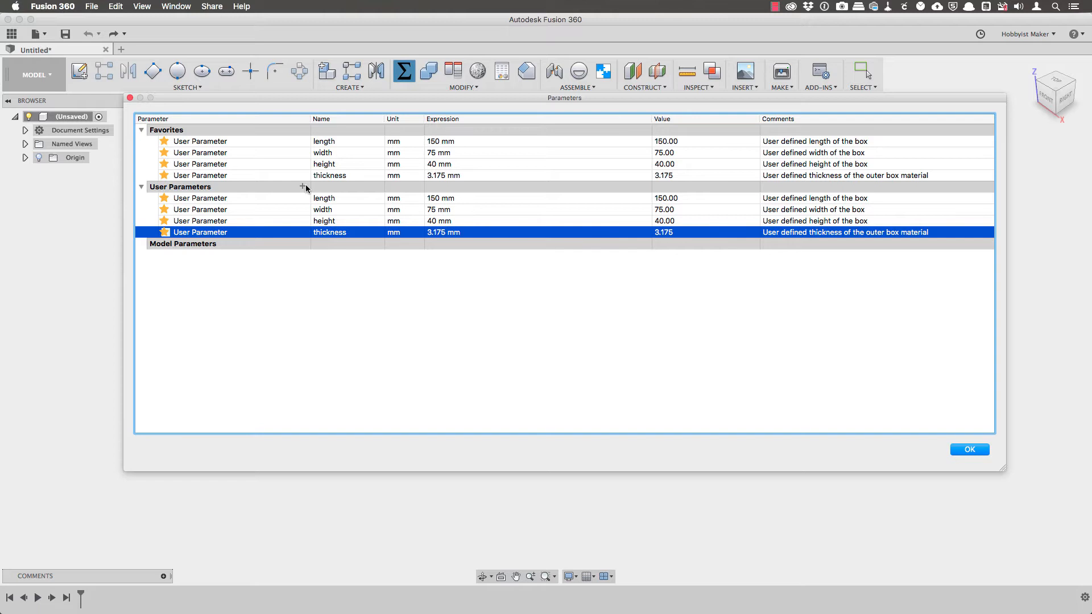
# Add a user parameter ciheight in mm with the expression height-thickness and the comment "Calculated inner height of the box".
pyautogui.click(302, 186)
pyautogui.write('c')
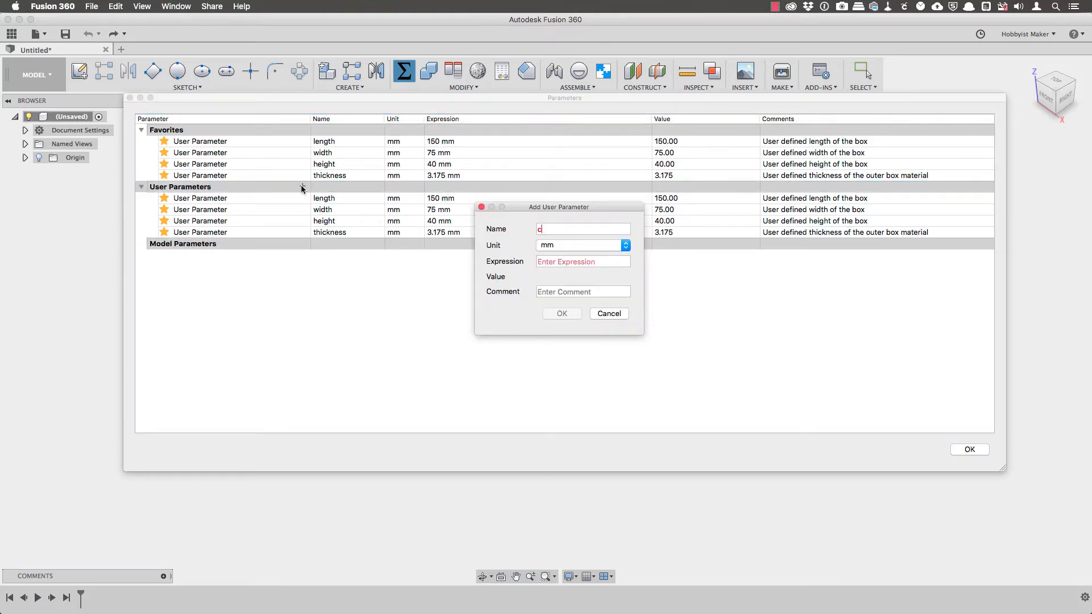
pyautogui.write('iheight')
pyautogui.press('Tab')
pyautogui.press('Tab')
pyautogui.write('heigh')
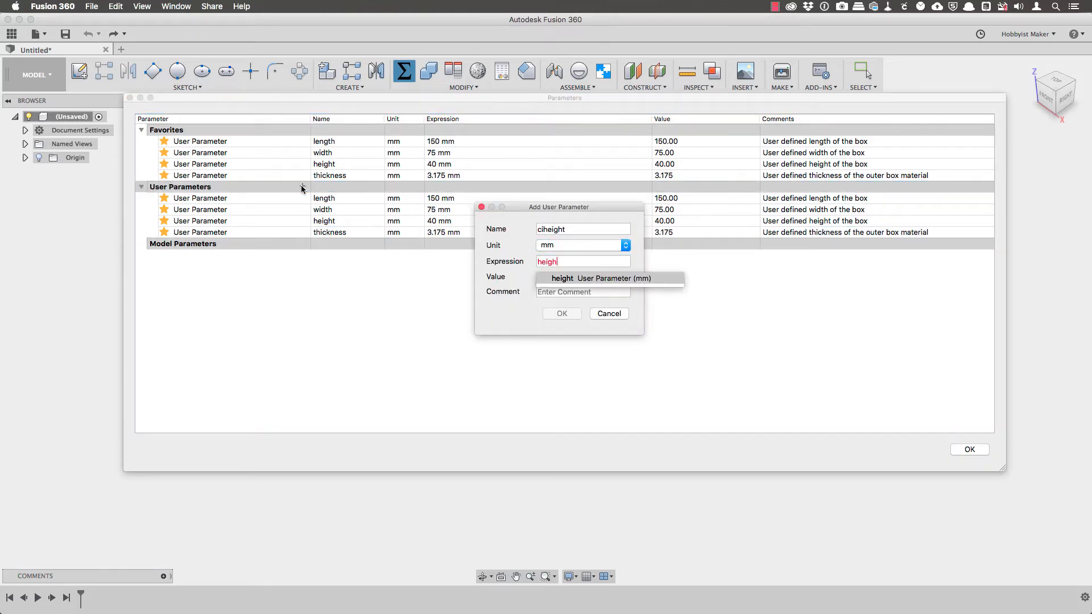
pyautogui.write('t-thickness')
pyautogui.press('Tab')
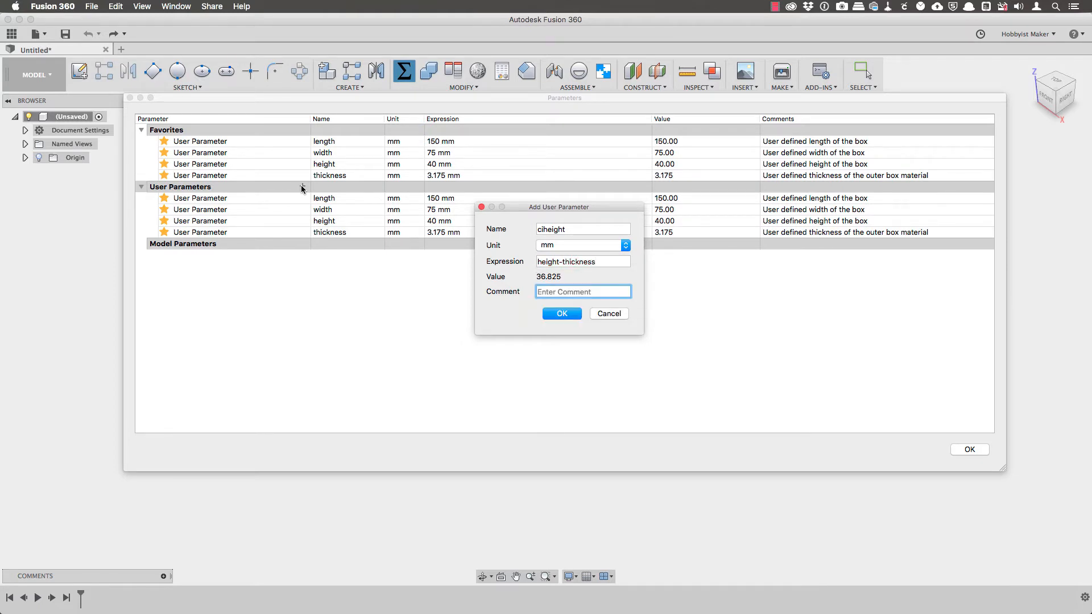
pyautogui.write('Calculated inner height of the box')
pyautogui.press('Return')
# Add a user parameter ciwidth in mm with the expression width-thickness*2 and the comment "Calculated inner width of the box".
pyautogui.click(302, 187)
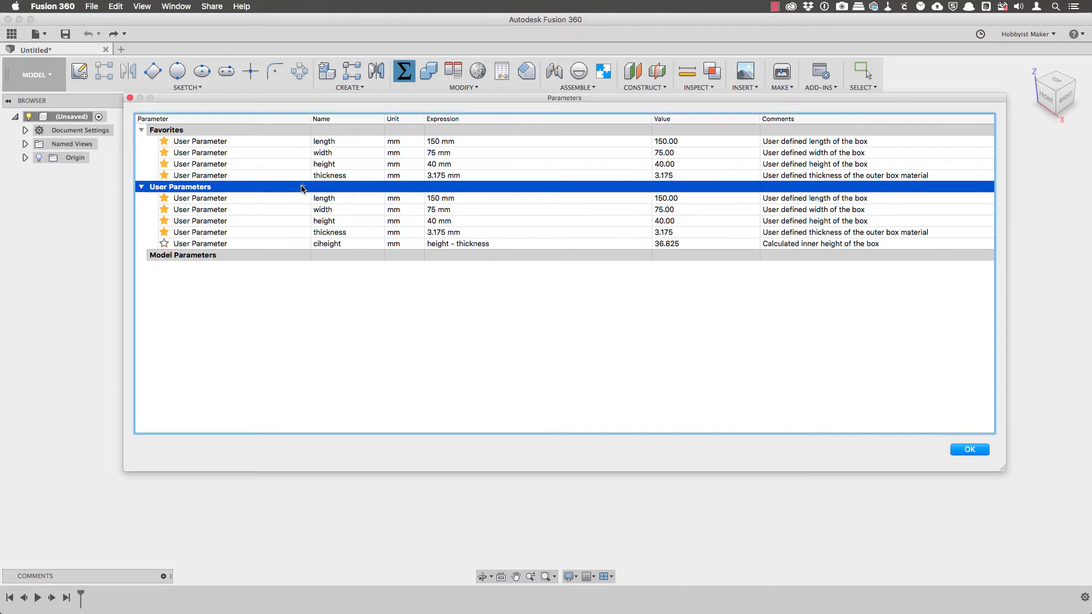
pyautogui.write('ciwidth')
pyautogui.press('Tab')
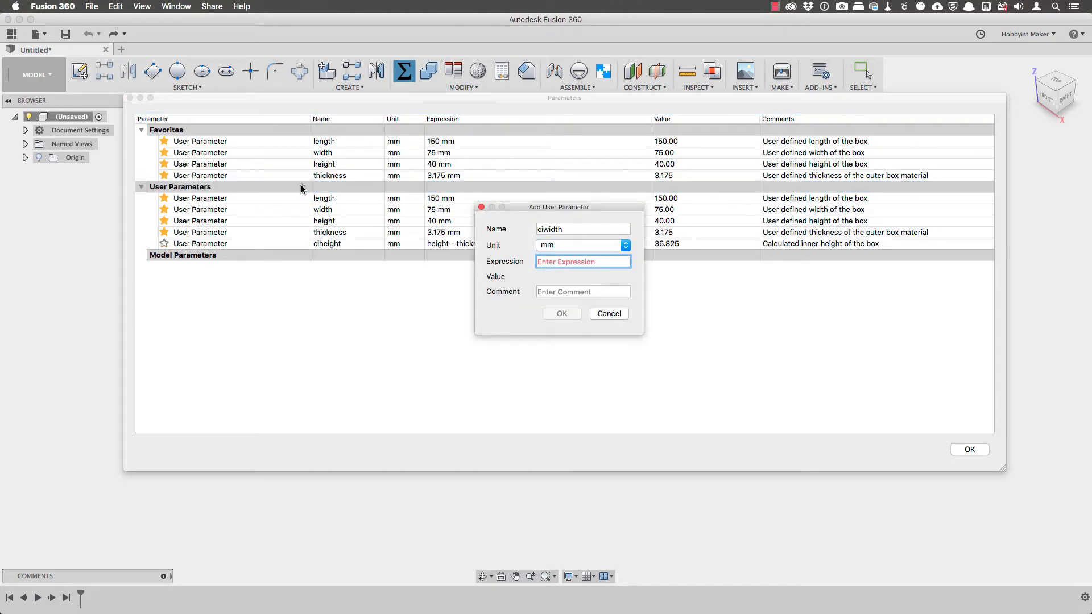
pyautogui.write('width-thickness*2')
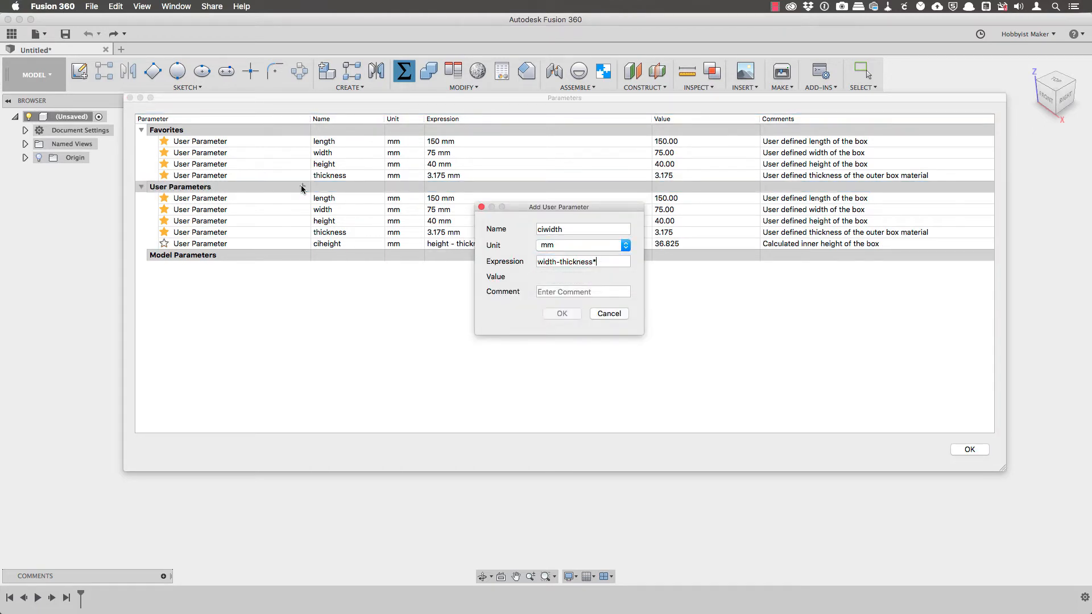
pyautogui.press('Tab')
pyautogui.write('Calculated inner w')
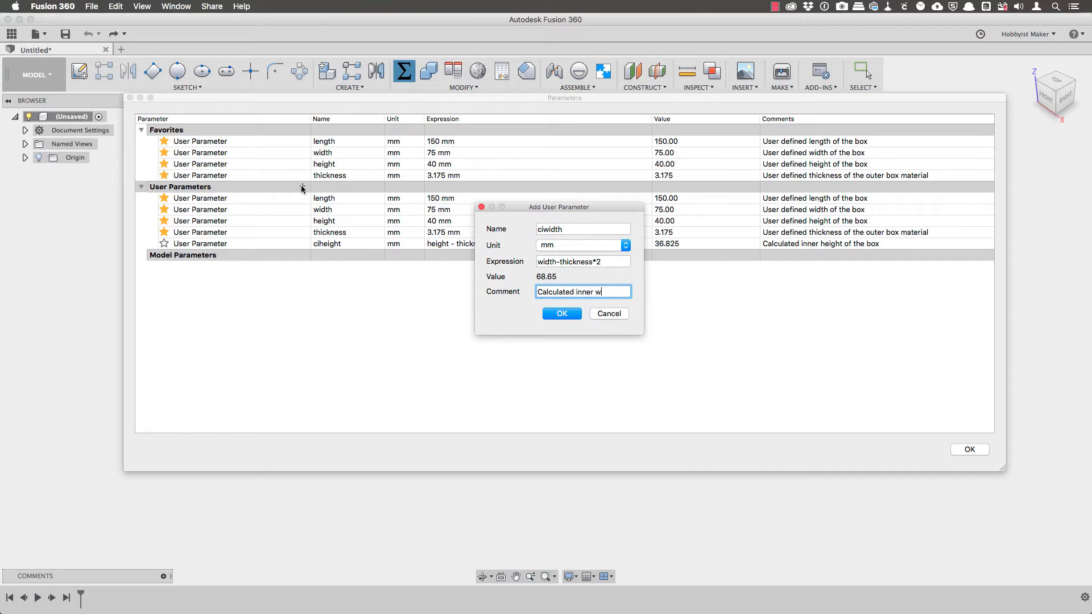
pyautogui.write('idth of the box')
pyautogui.press('Return')
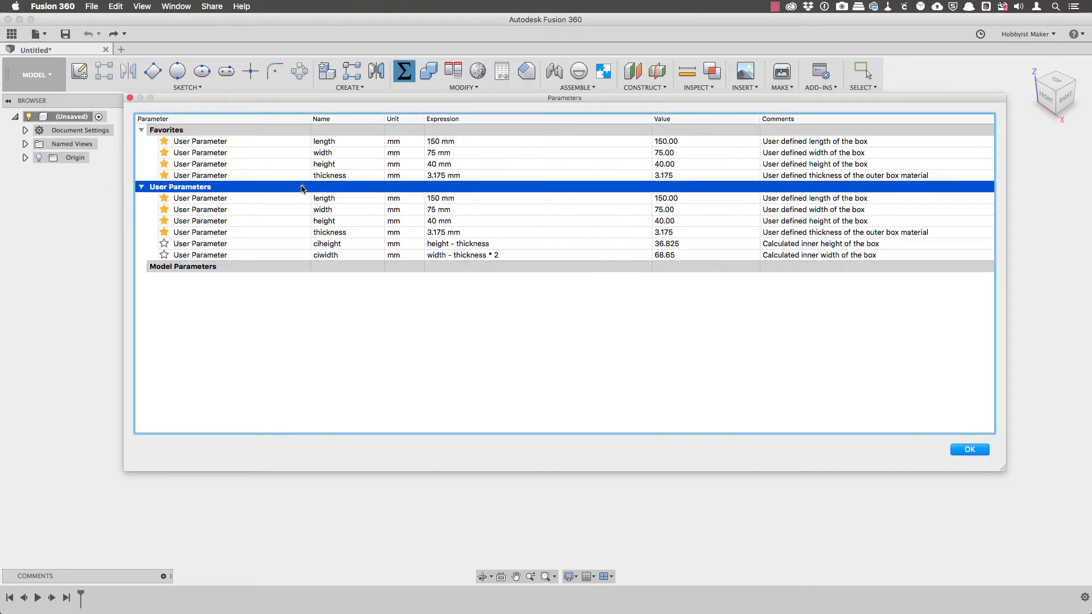
# Add a user parameter cilength in mm with the expression length-thickness*2 and the comment "Calculated inner length of the box".
pyautogui.click(302, 187)
pyautogui.write('cilength')
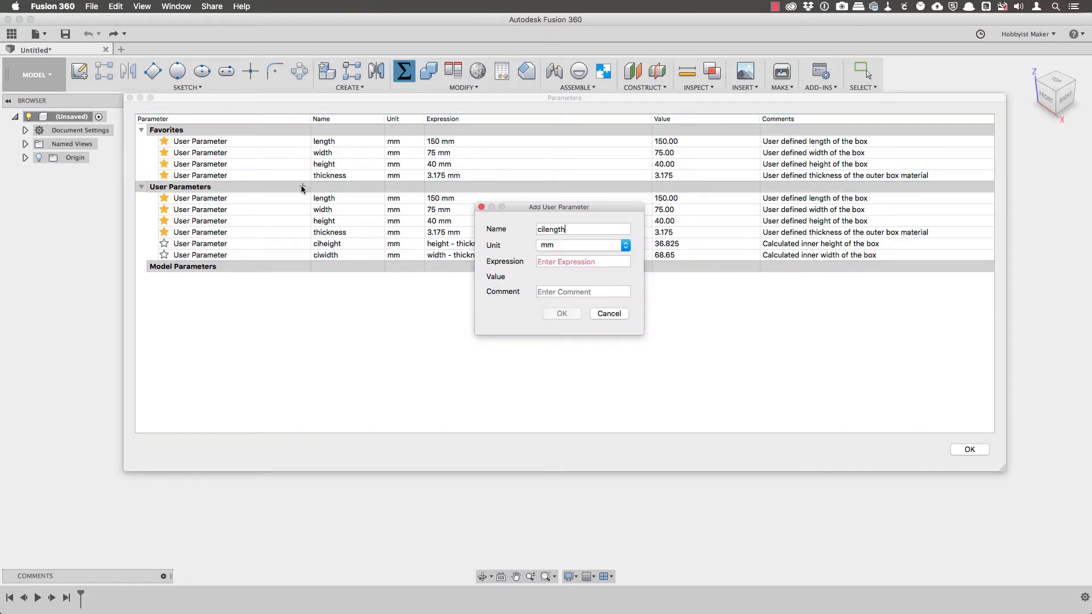
pyautogui.press('Tab')
pyautogui.press('Tab')
pyautogui.write('length-thic')
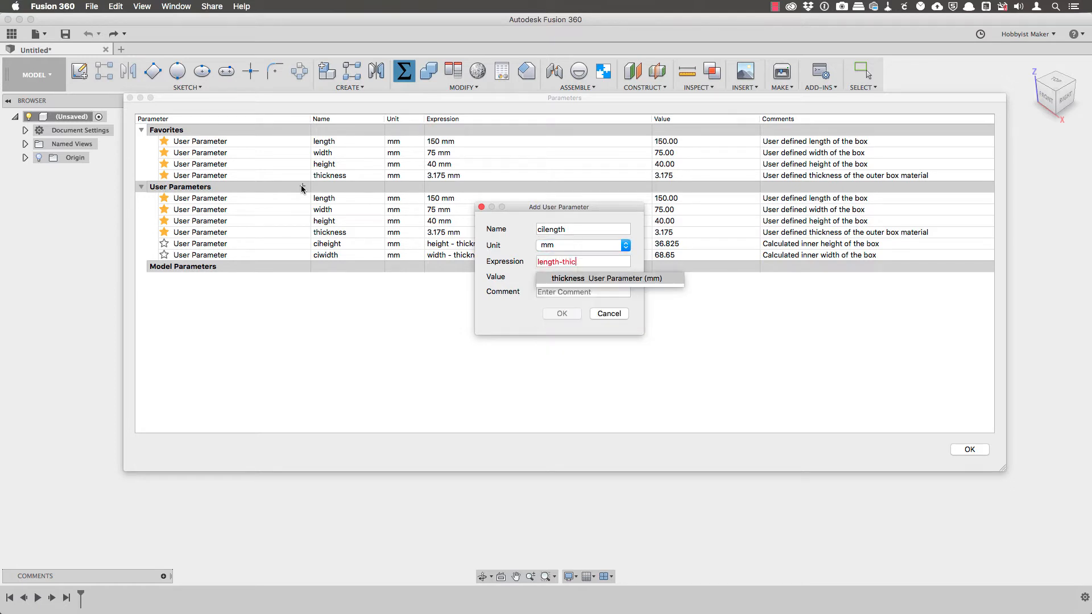
pyautogui.write('kness*2')
pyautogui.press('Tab')
pyautogui.write('Calculat')
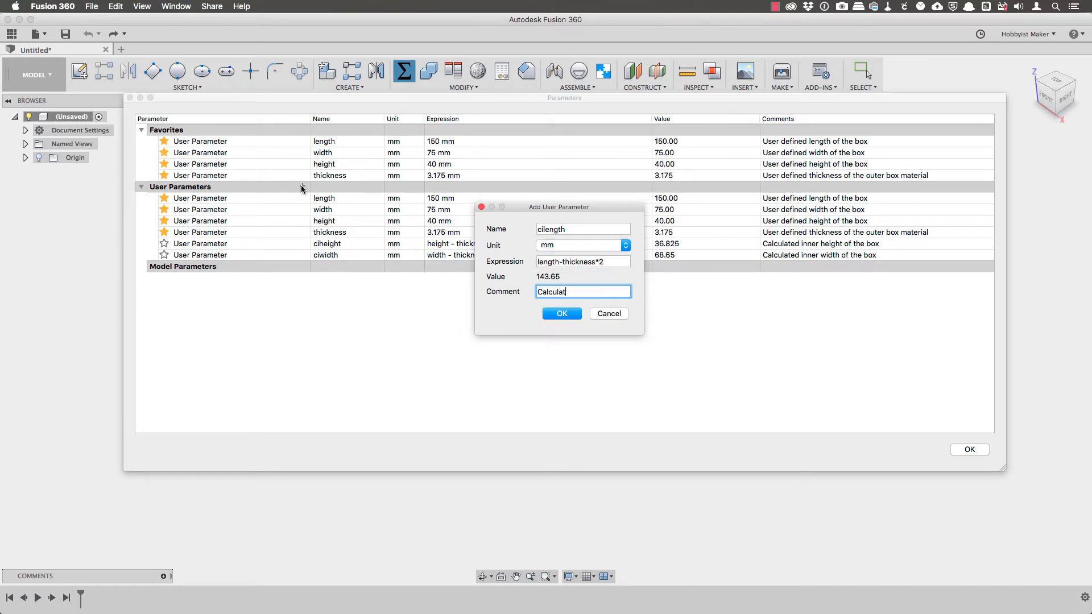
pyautogui.write('ed inner length of the box')
pyautogui.press('Return')
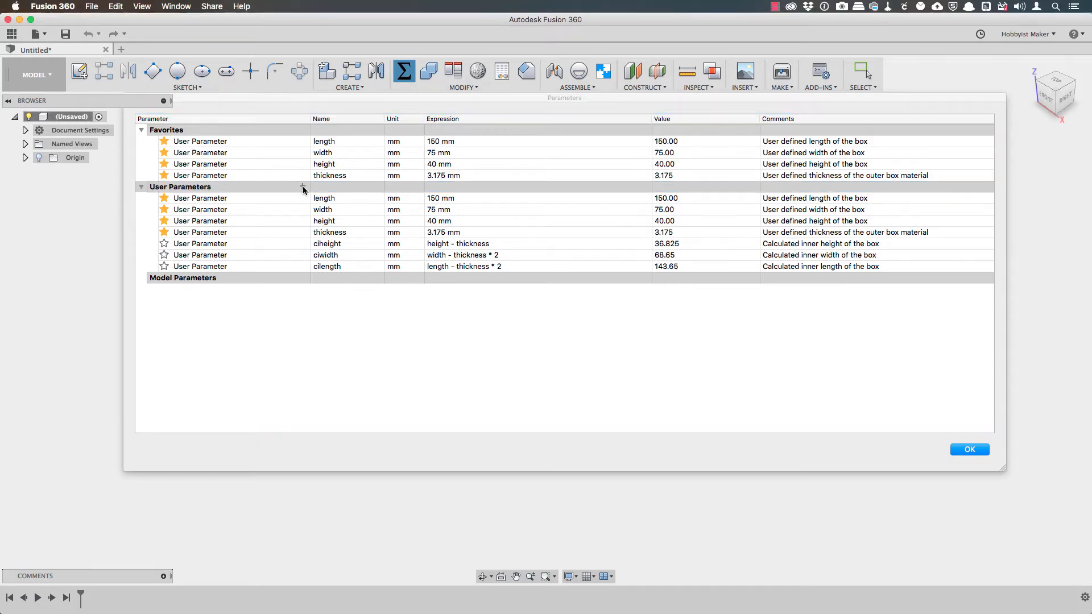
# Add a user parameter fingerw in mm with the expression thickness*2 and the comment "Optimal finger width".
pyautogui.click(303, 187)
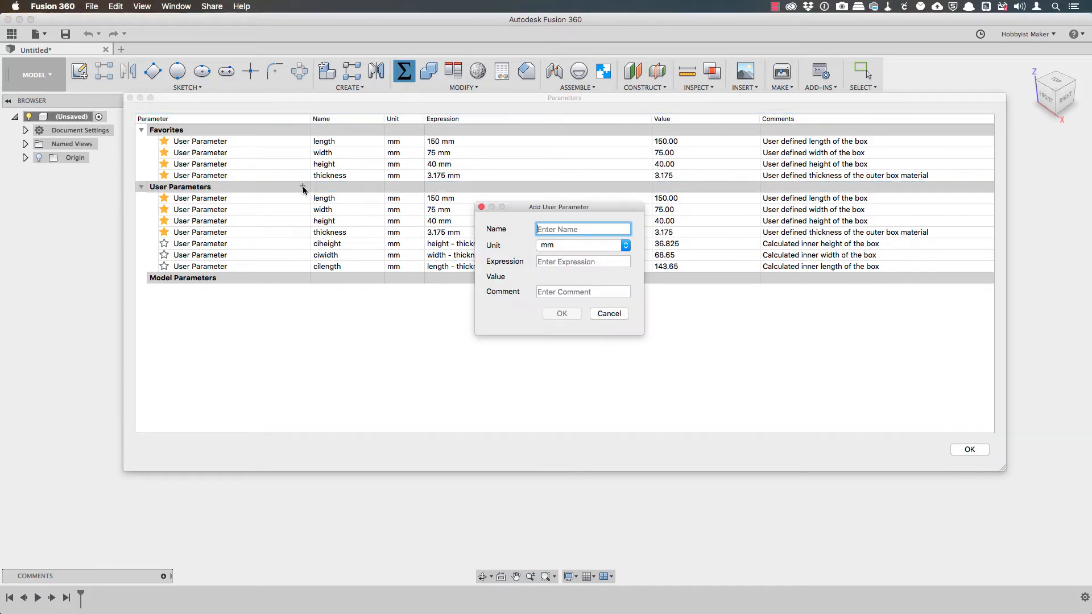
pyautogui.write('fingerw')
pyautogui.press('Tab')
pyautogui.press('Tab')
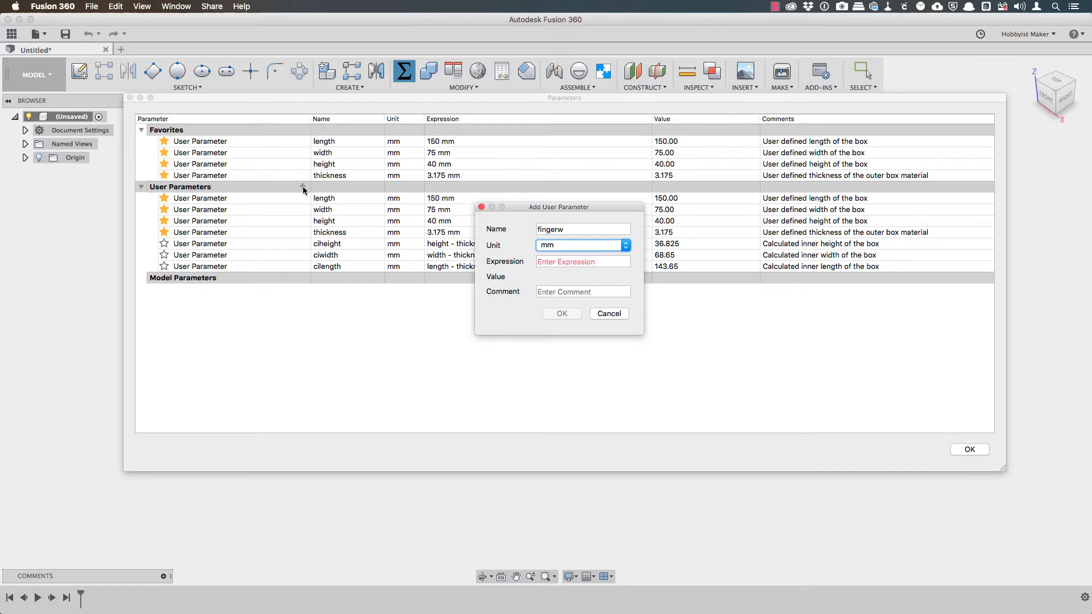
pyautogui.write('thickness*2')
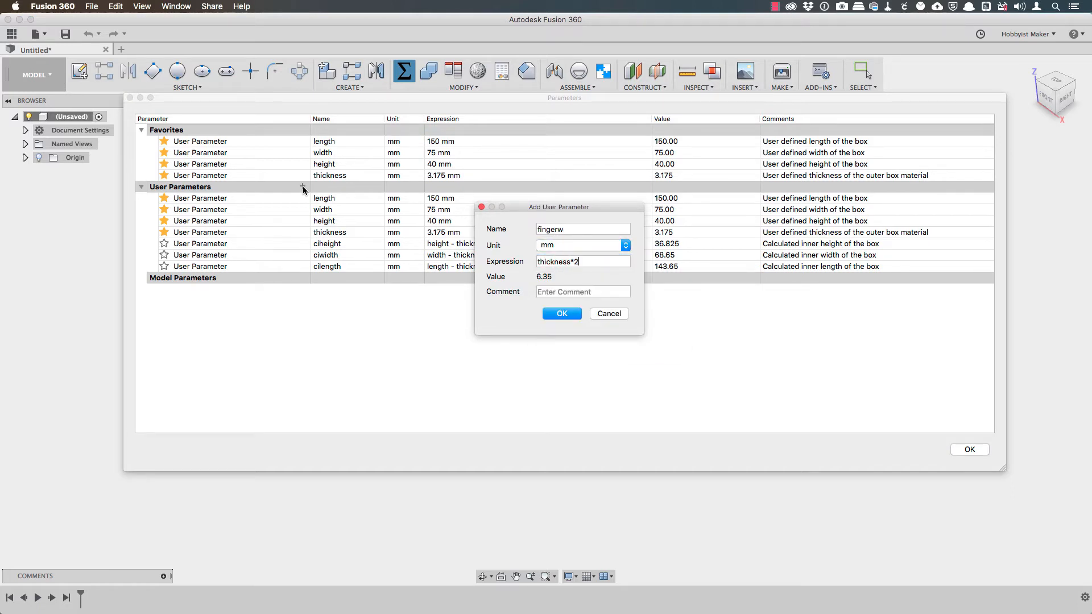
pyautogui.press('Tab')
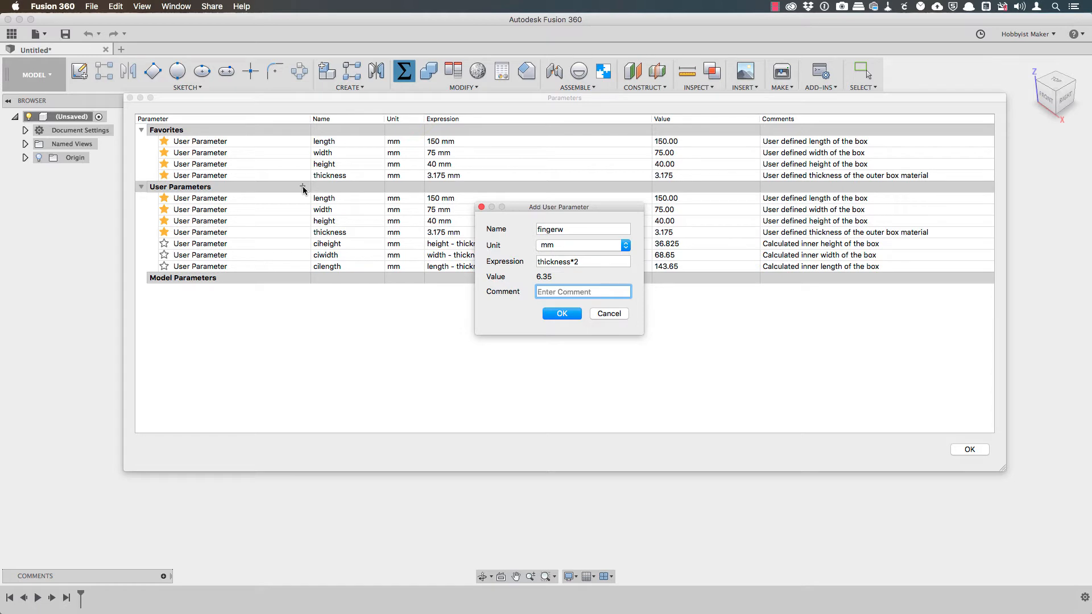
pyautogui.write('Optimal finger width')
pyautogui.press('Return')
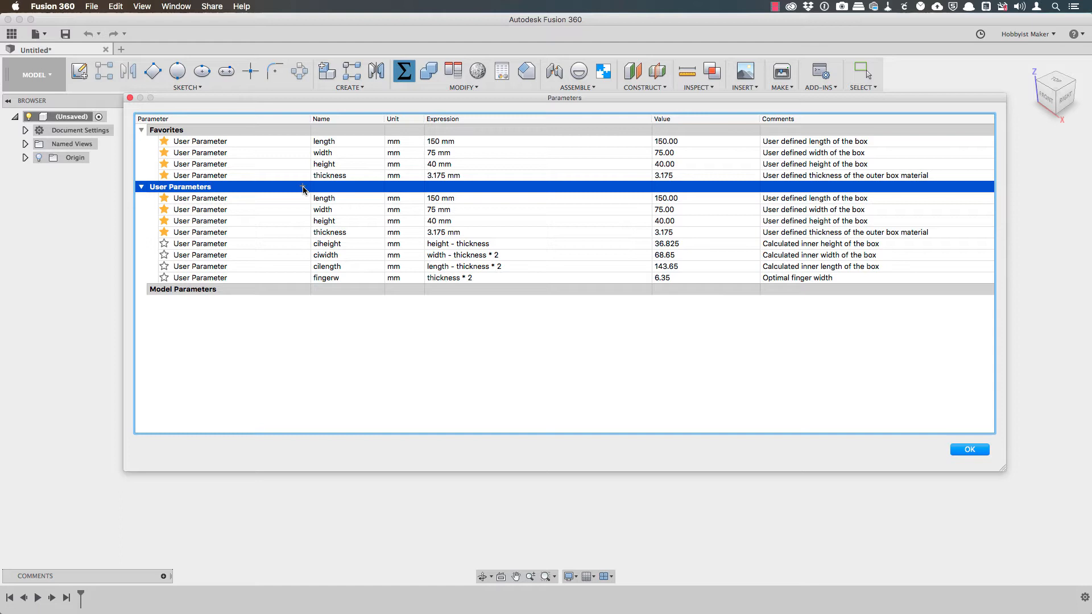
# Add a unitless user parameter lfingers with the expression max(3; (floor(ceil(length/fingerw)/2)*2)-1) and the comment "Length axis: number of fingers".
pyautogui.click(302, 188)
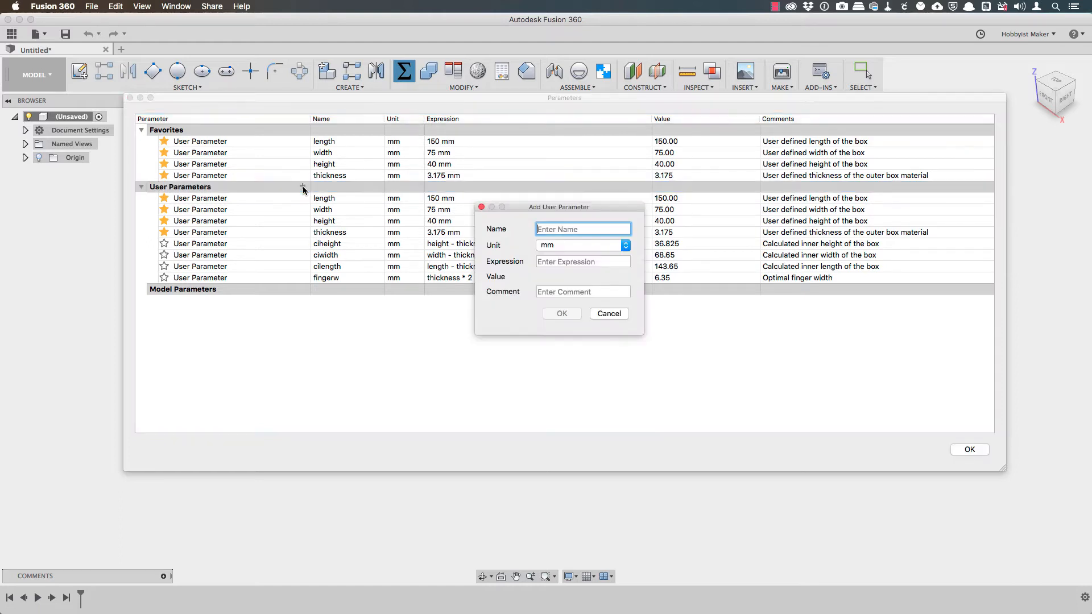
pyautogui.write('lfingers')
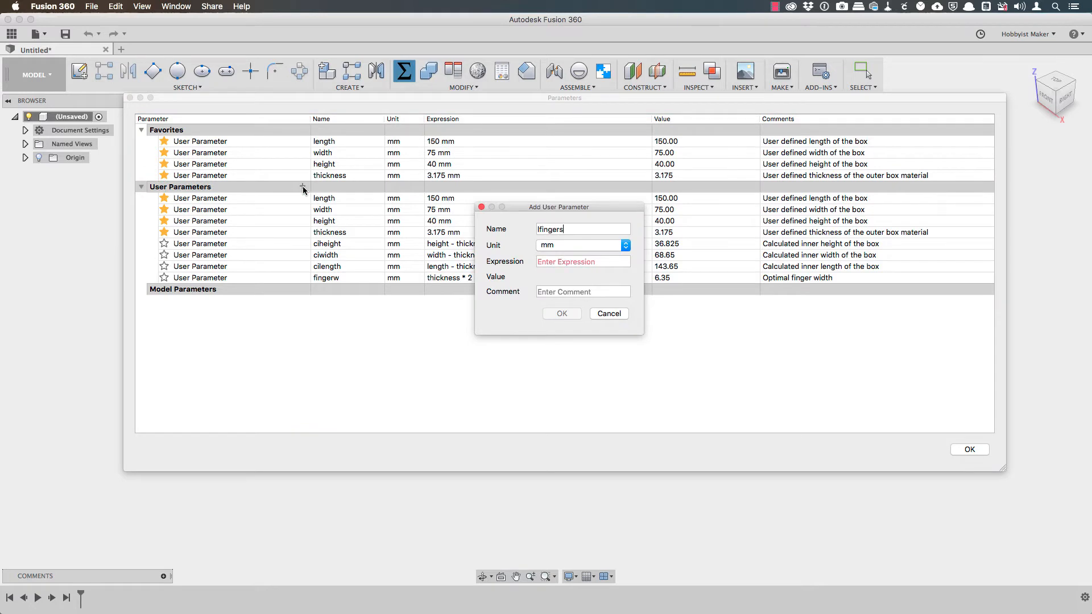
pyautogui.press('Tab')
pyautogui.press('n')
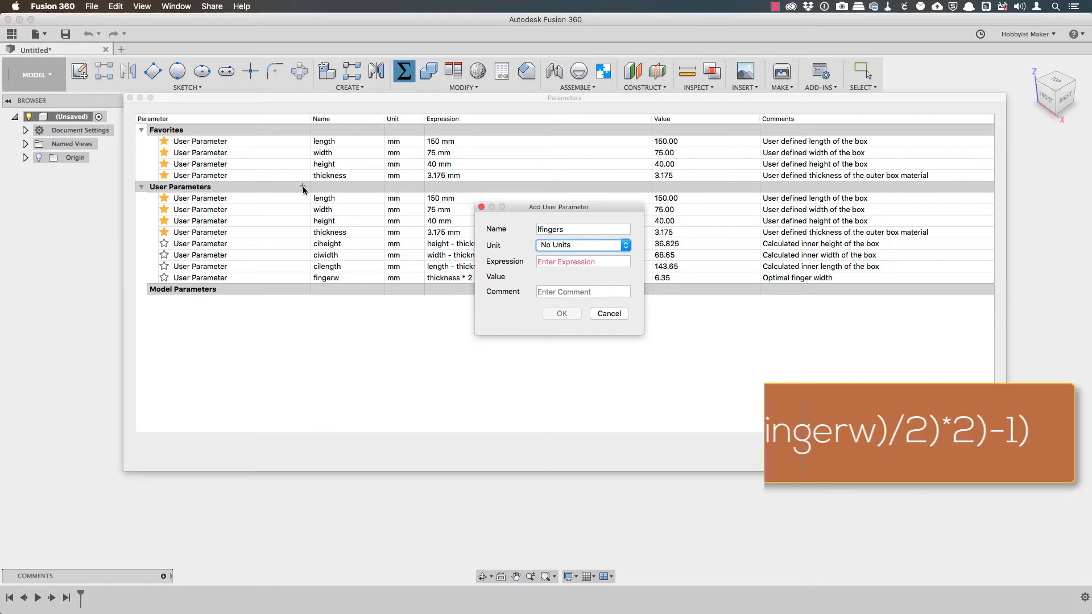
pyautogui.press('Tab')
pyautogui.write('max(3')
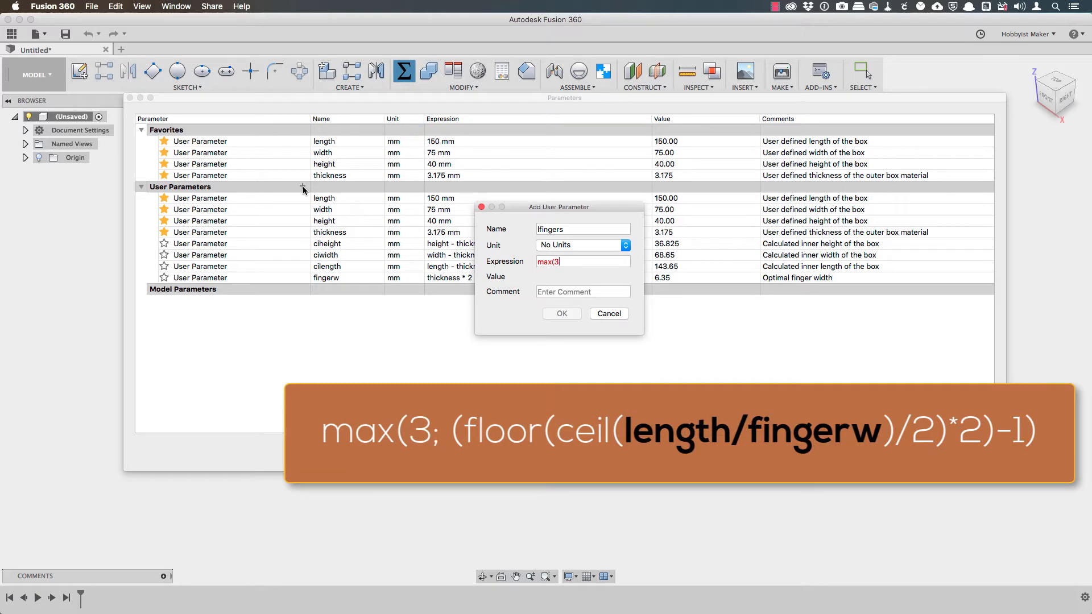
pyautogui.write('; (floor(ceil(length/fingerw)/2')
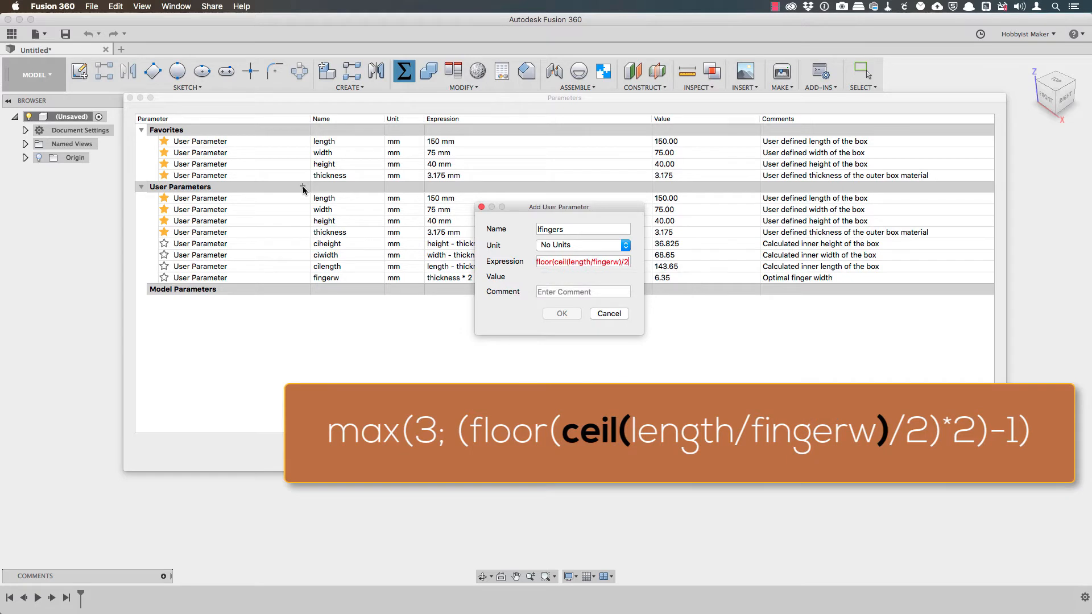
pyautogui.write(')*2)-1)')
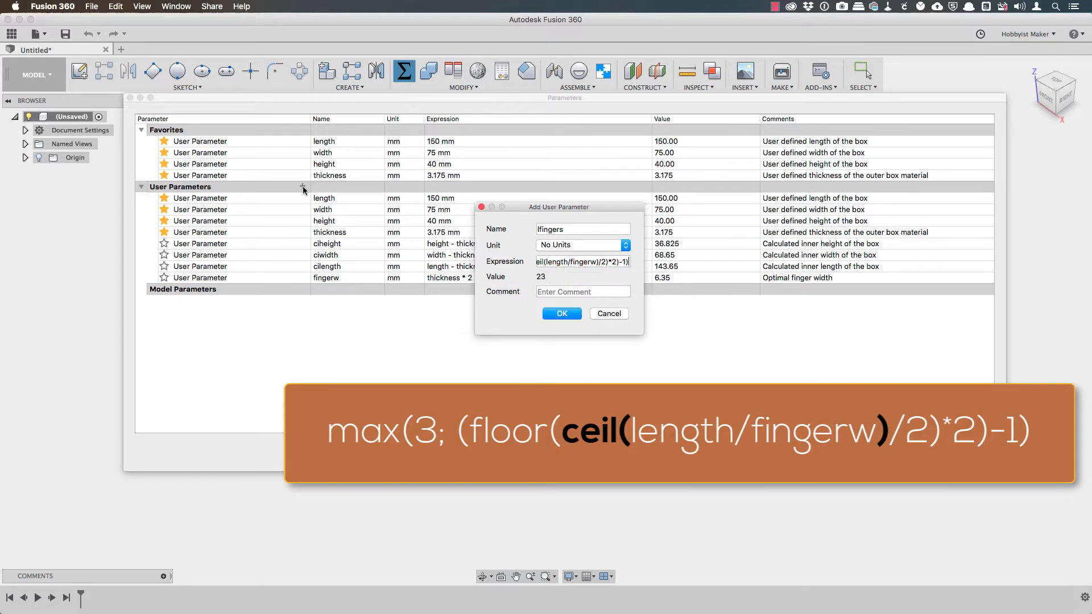
pyautogui.press('Tab')
pyautogui.write('Leng')
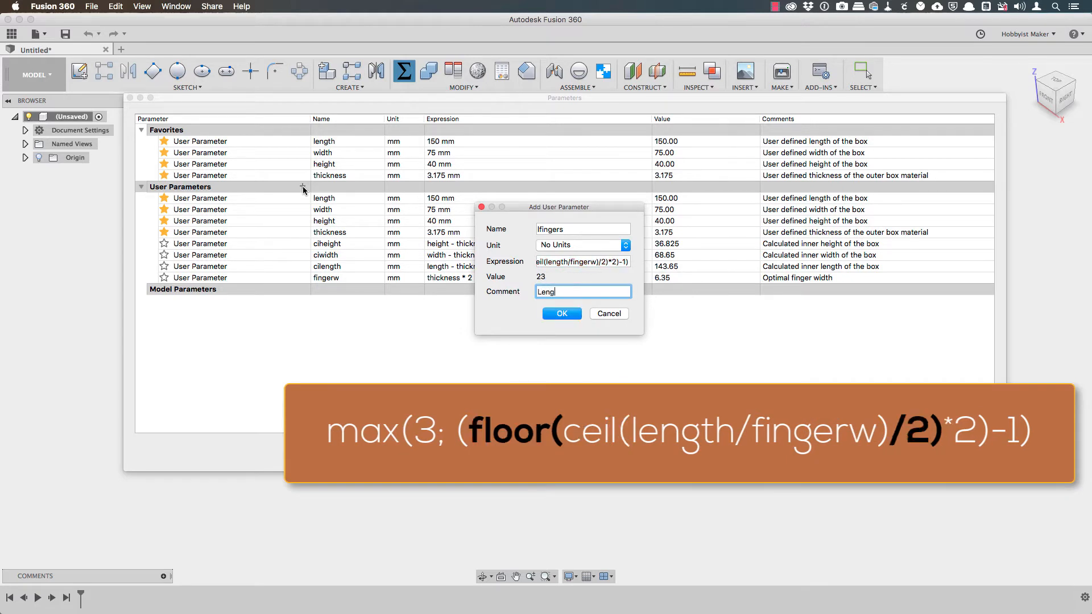
pyautogui.write('th axis: number of fingers')
pyautogui.press('Return')
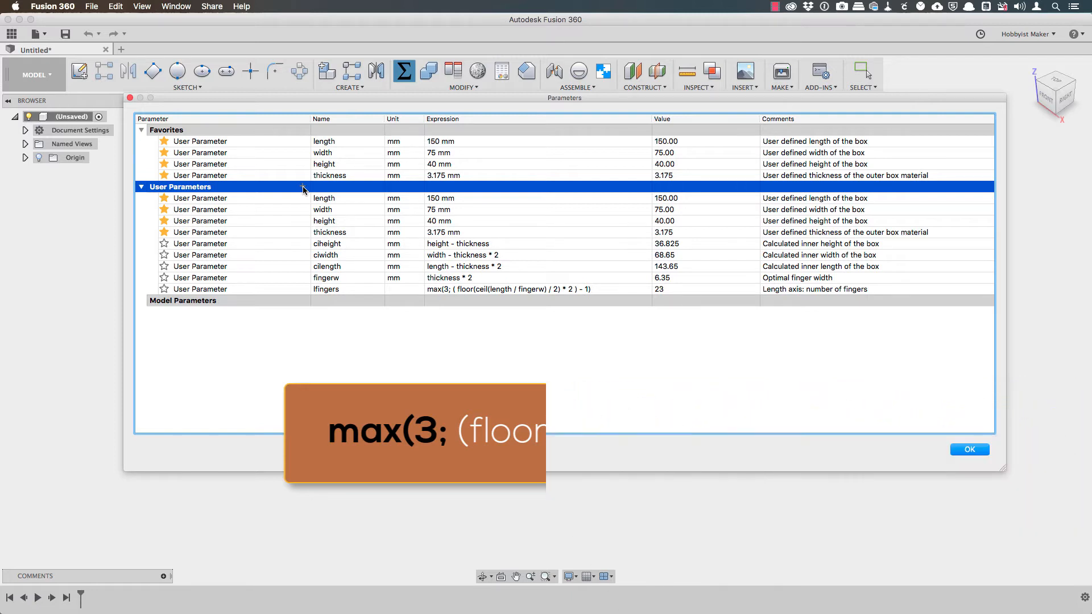
# Add a user parameter lfingerw in mm with the expression length/lfingers and the comment "Length axis: actual finger width".
pyautogui.click(303, 187)
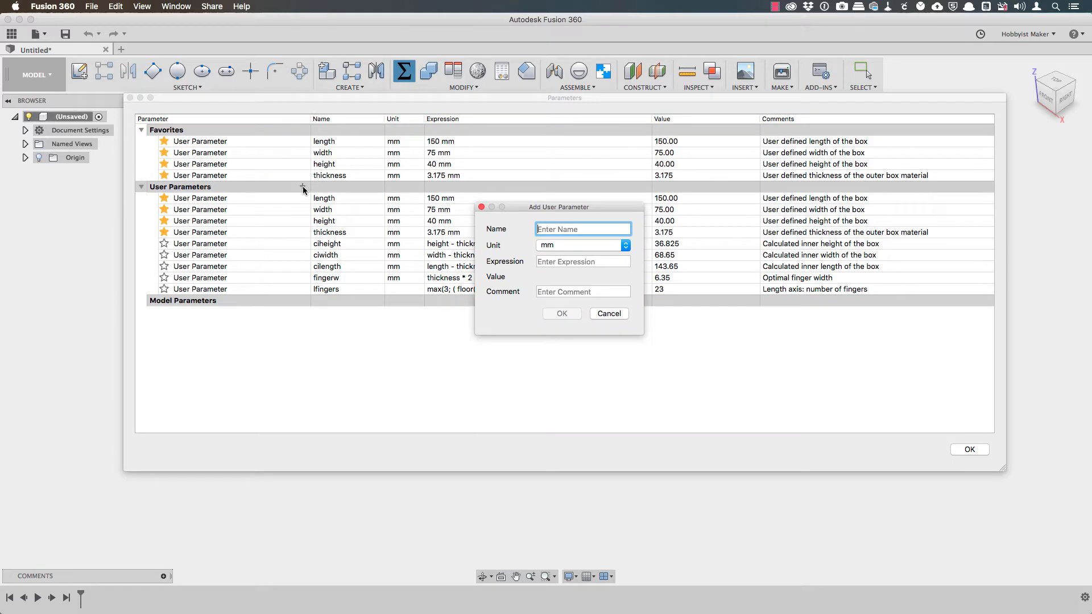
pyautogui.write('lfinger')
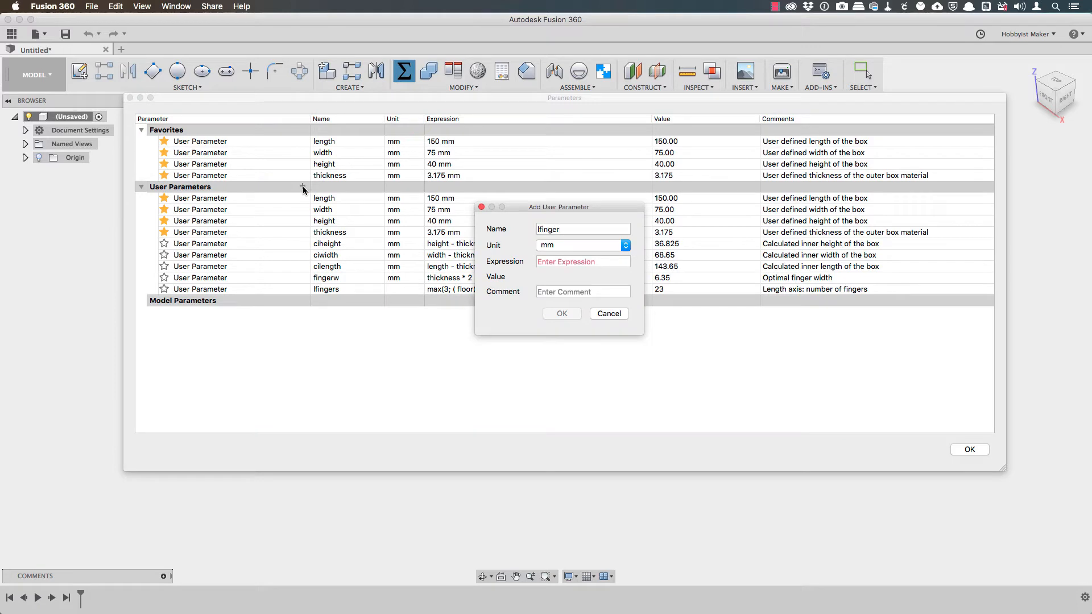
pyautogui.write('w')
pyautogui.press('Tab')
pyautogui.press('Tab')
pyautogui.write('length/l')
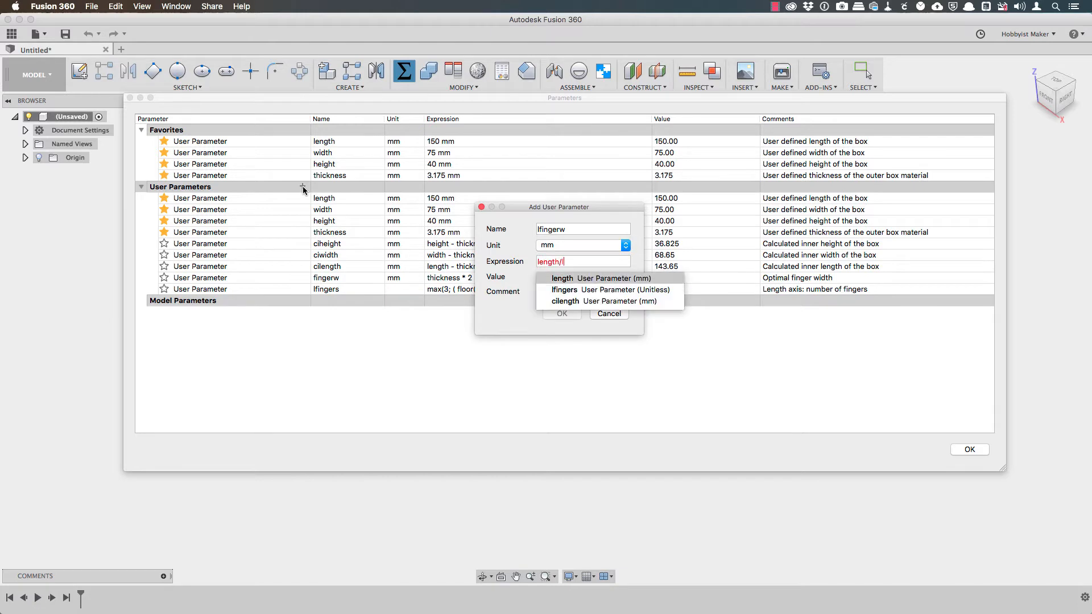
pyautogui.write('finge')
pyautogui.press('Return')
pyautogui.press('Tab')
pyautogui.write('Lengt')
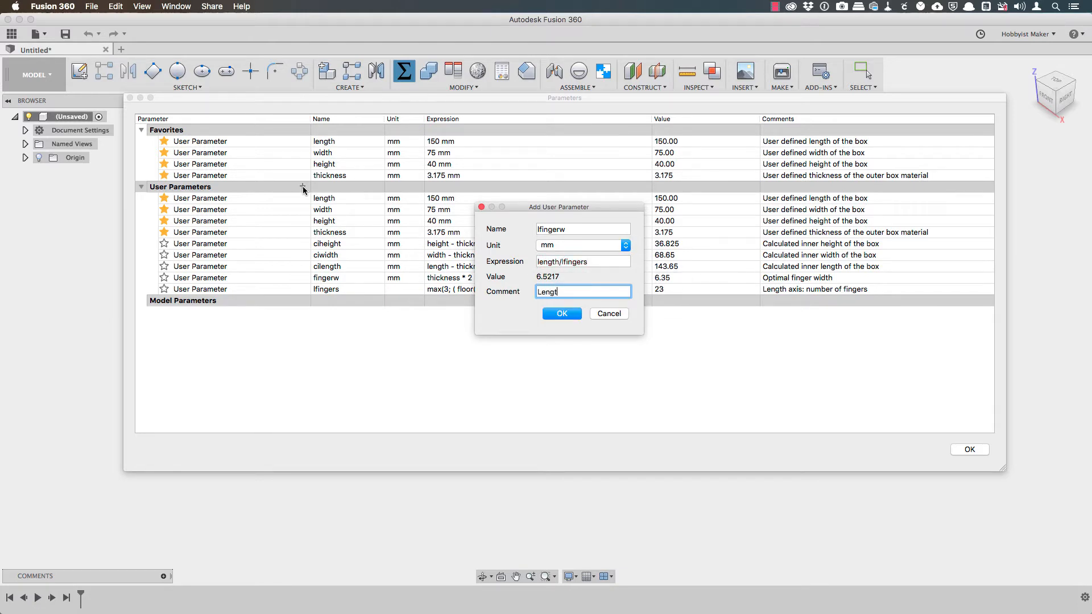
pyautogui.write('h axis: ax')
pyautogui.write('tual finger width')
pyautogui.press('Return')
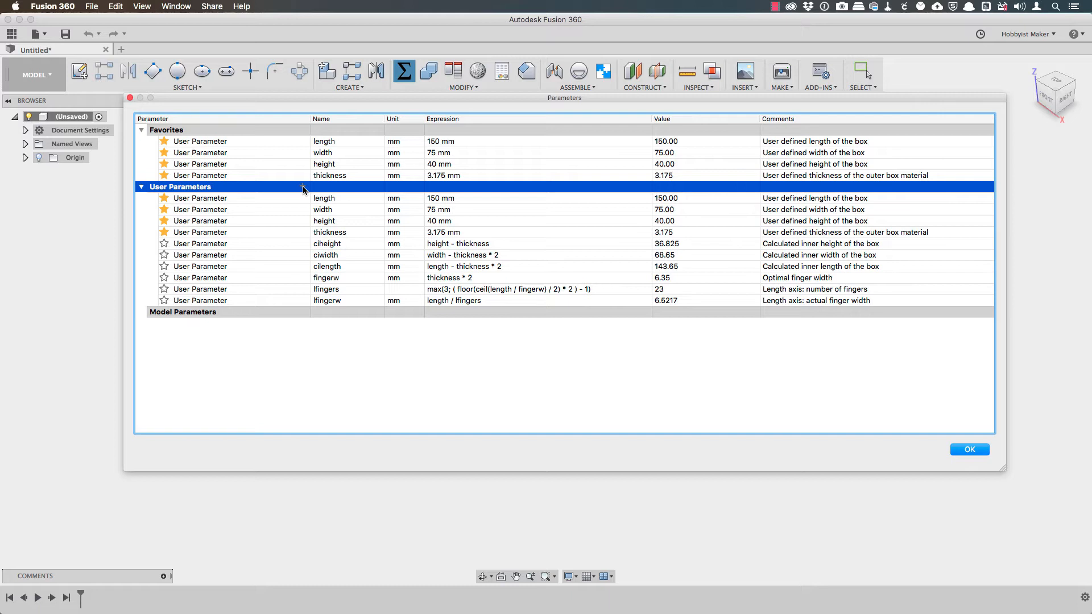
# Add a unitless user parameter lnotches with the expression floor(lfingers/2) and the comment "Length axis: number of notches along the edge".
pyautogui.click(302, 188)
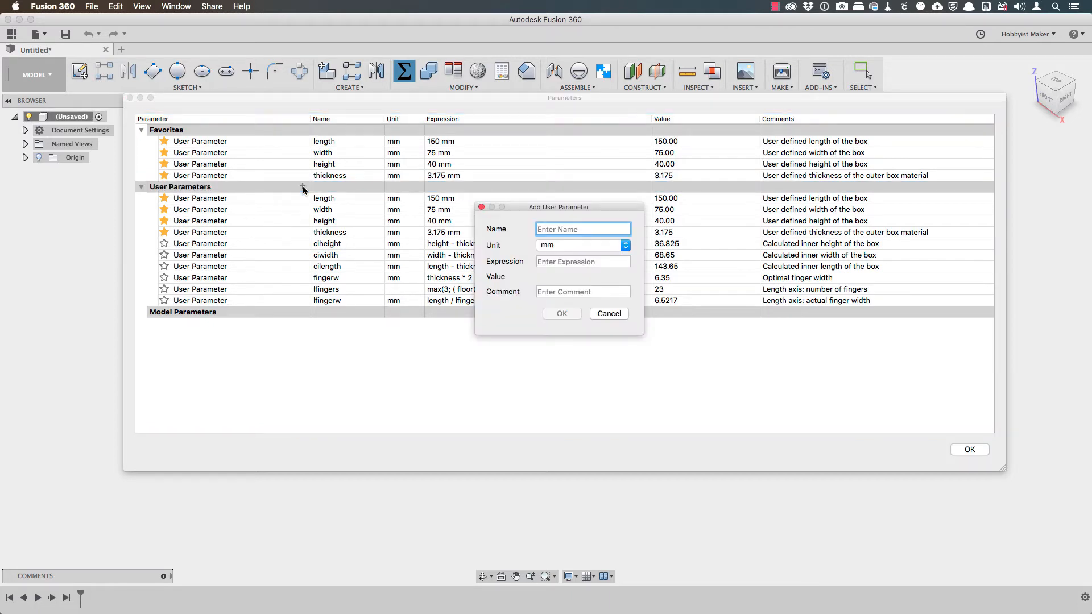
pyautogui.write('lnotches')
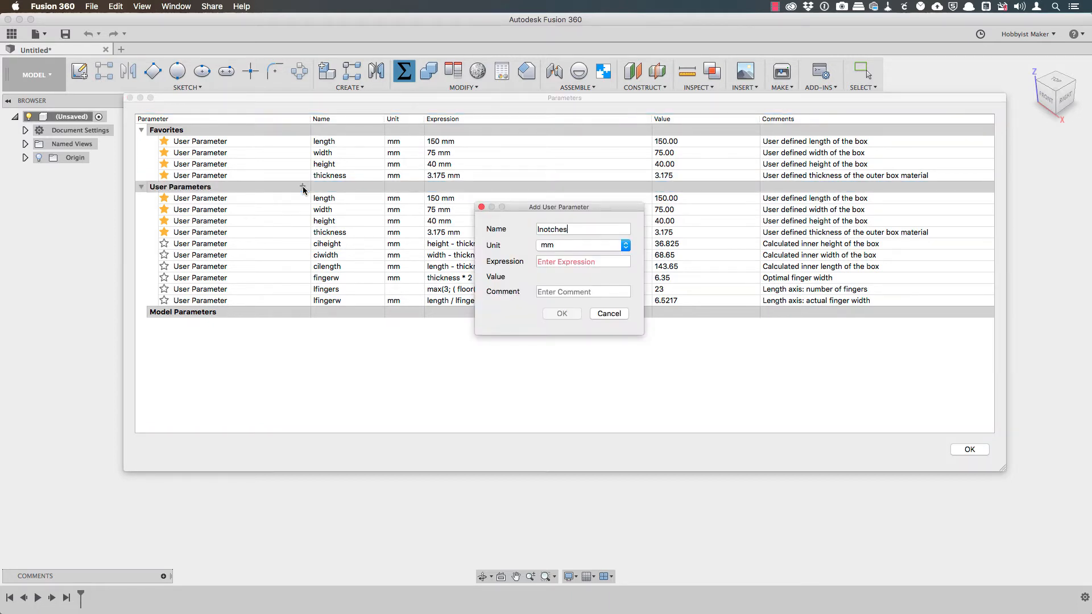
pyautogui.press('Tab')
pyautogui.press('n')
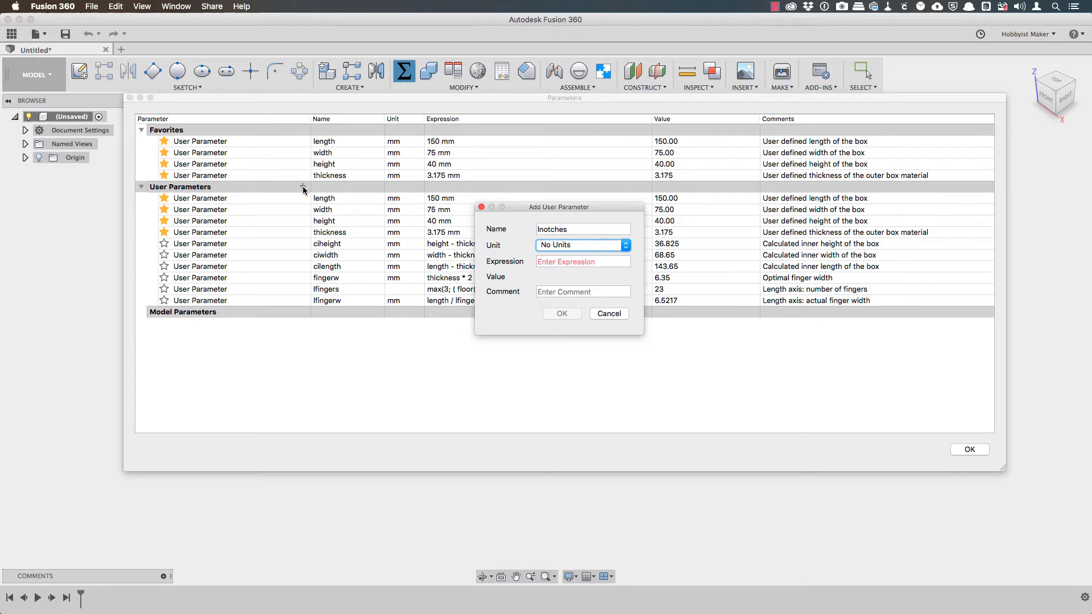
pyautogui.press('Tab')
pyautogui.write('floor(l')
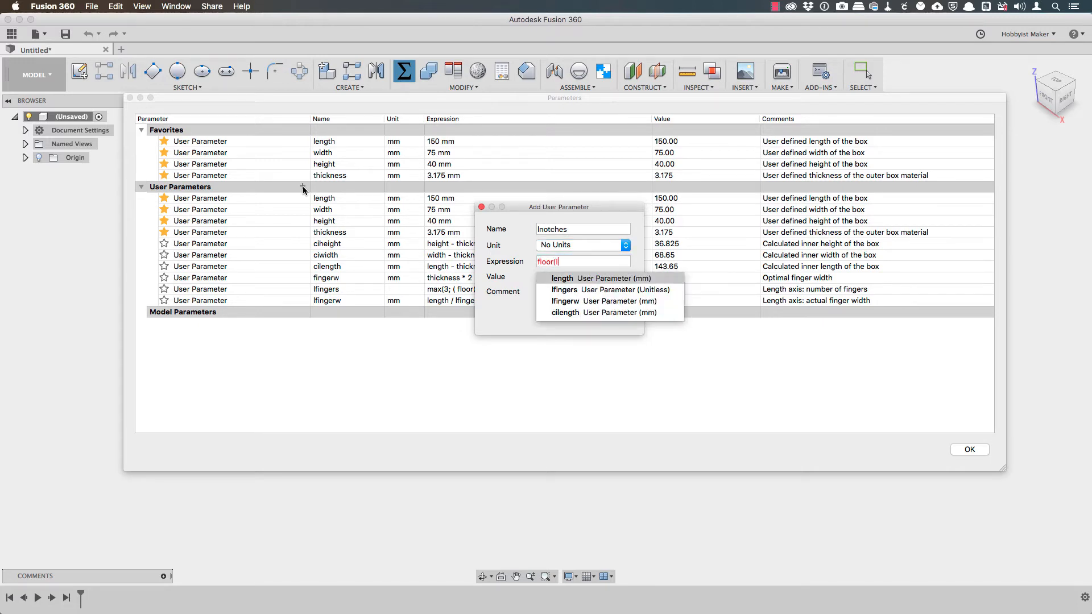
pyautogui.write('fingers/2)')
pyautogui.press('Tab')
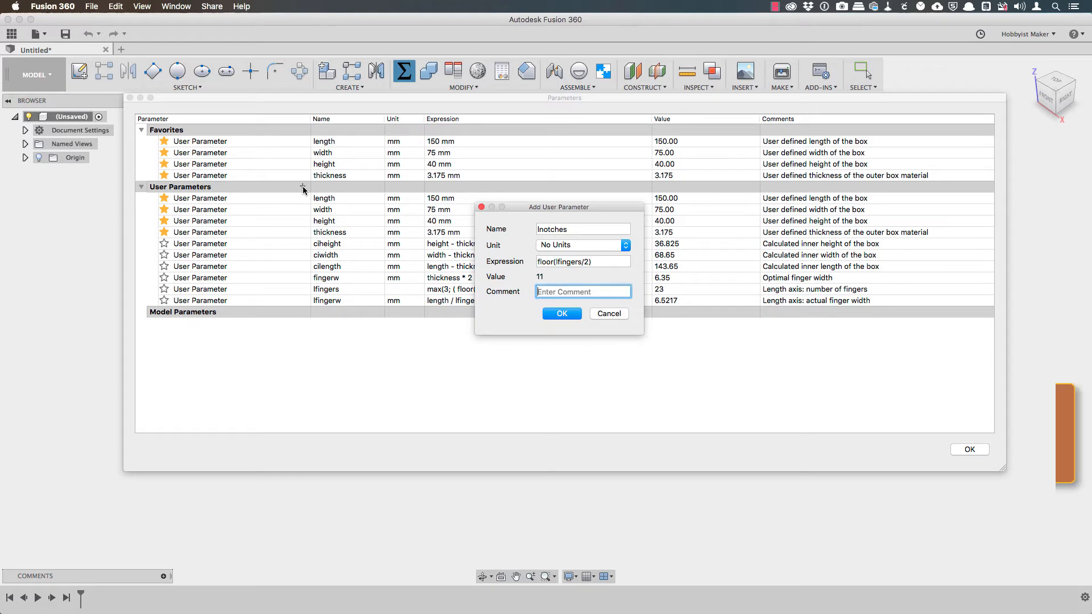
pyautogui.write('Length axi')
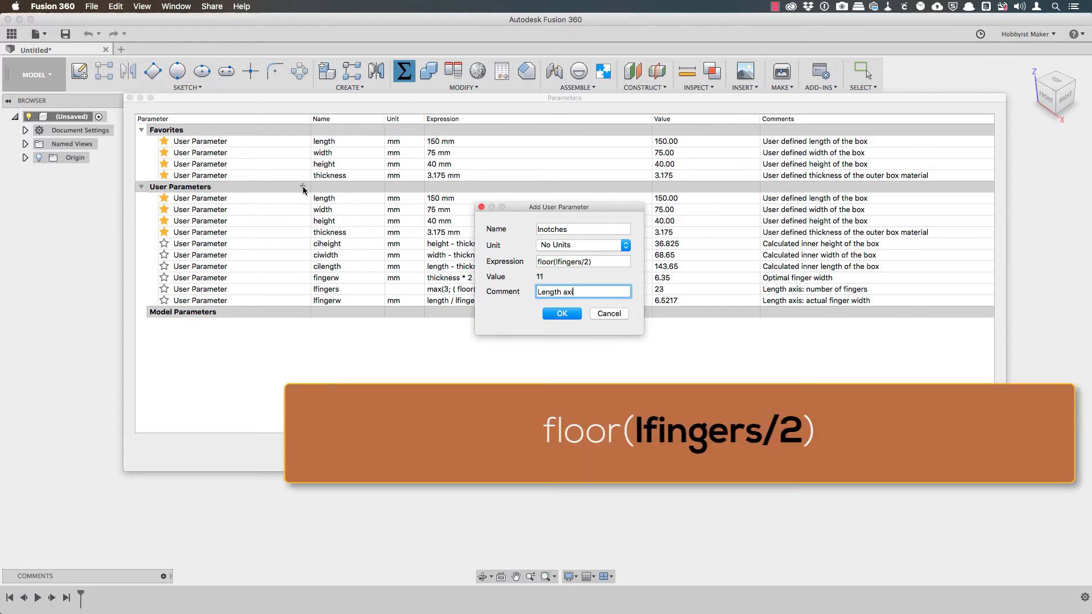
pyautogui.write('s:')
pyautogui.write(' number of not')
pyautogui.write('ches along the edge')
pyautogui.press('Return')
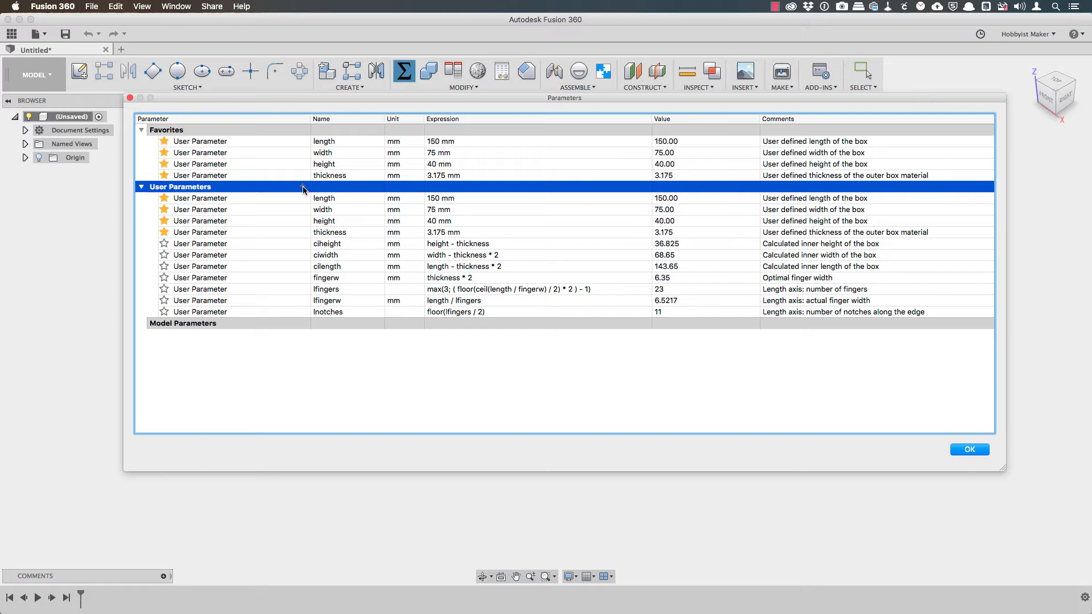
# Add a user parameter lnotchl in mm with the expression (lfingers-2)*lfingerw and the comment "Length axis: Length of the notch reference line".
pyautogui.click(303, 187)
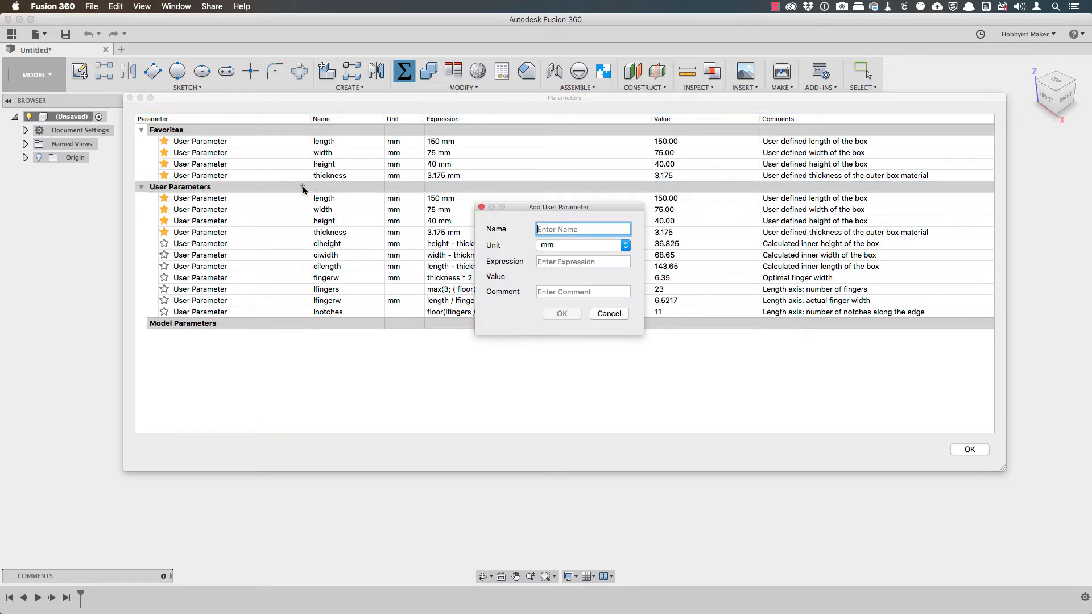
pyautogui.write('lnotchl')
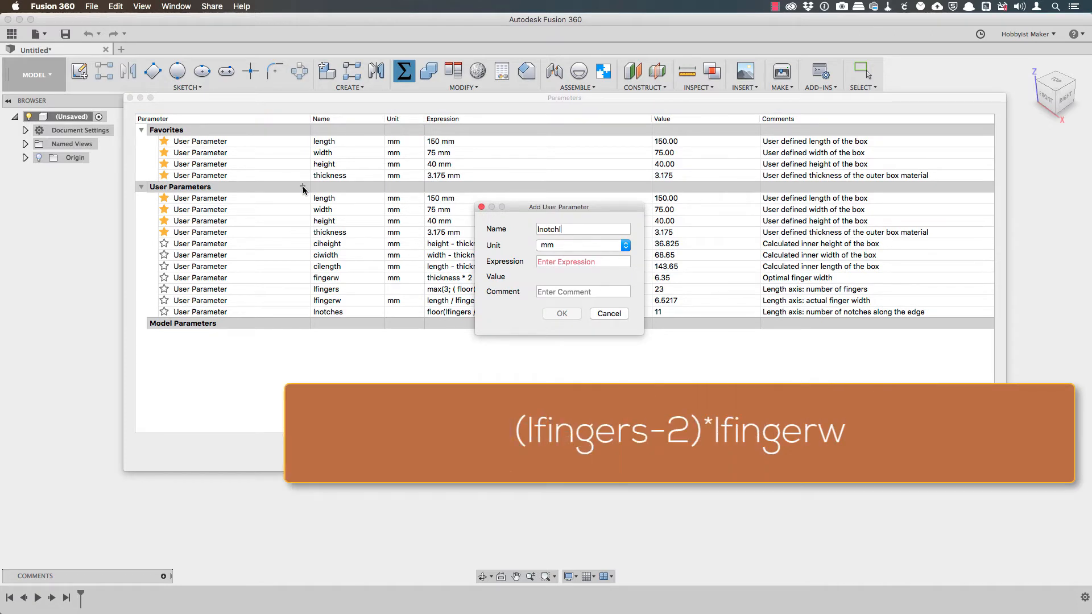
pyautogui.press('Tab')
pyautogui.press('Tab')
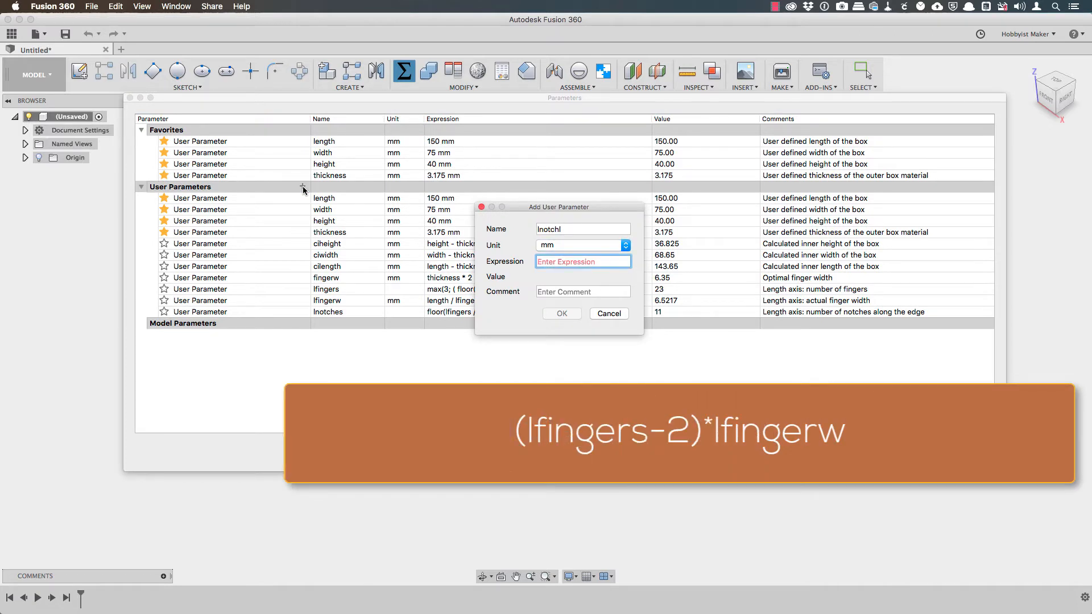
pyautogui.write('(lfingers')
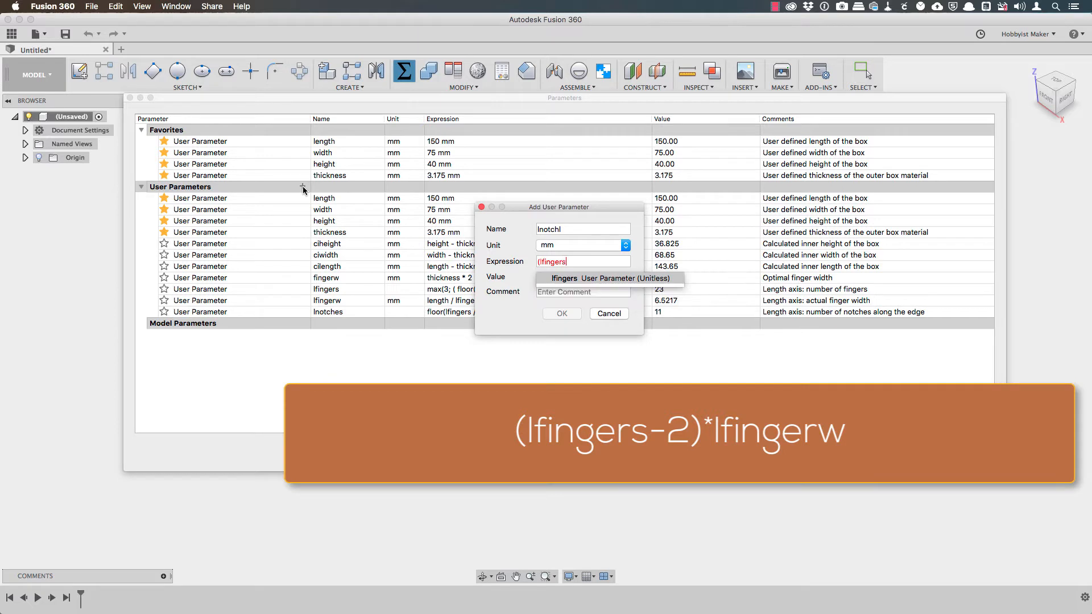
pyautogui.write('-2)*lfingerw')
pyautogui.press('Tab')
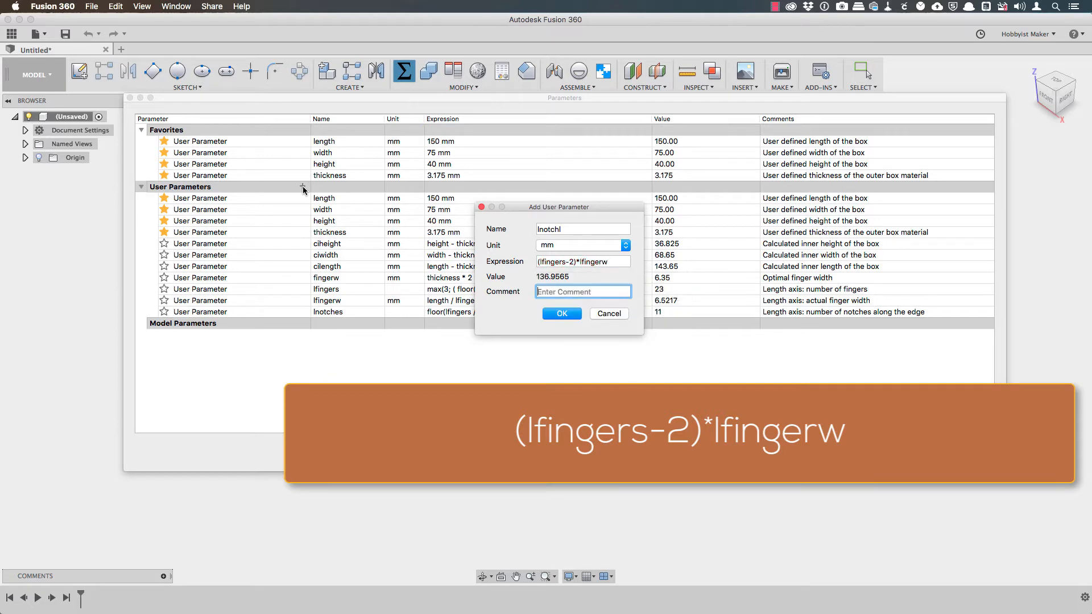
pyautogui.write('Length axis: Leng')
pyautogui.write('th of the notch re')
pyautogui.write('ference line')
pyautogui.press('Return')
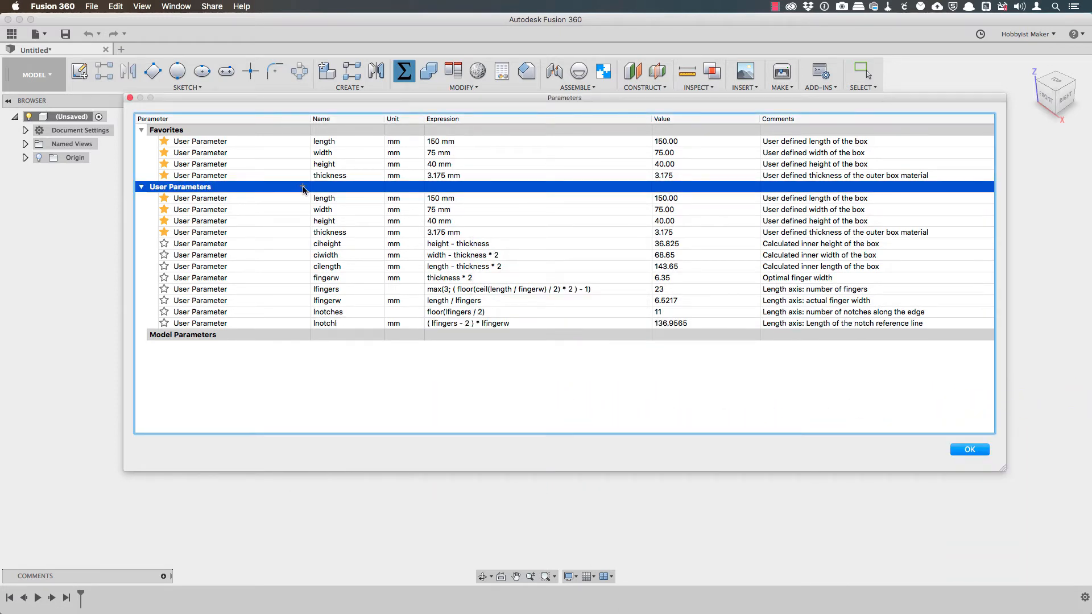
# Add a unitless user parameter hfingers with the expression max(3; (floor(ceil(ciheight/fingerw)/2)*2)-1) and the comment "Height axis: number of fingers".
pyautogui.click(302, 187)
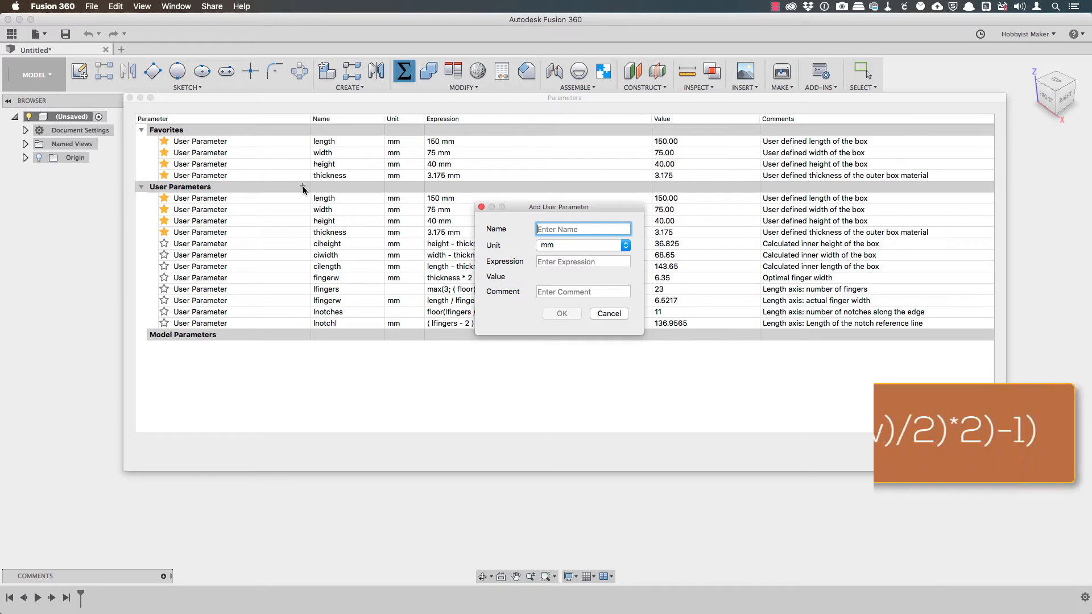
pyautogui.write('hfingers')
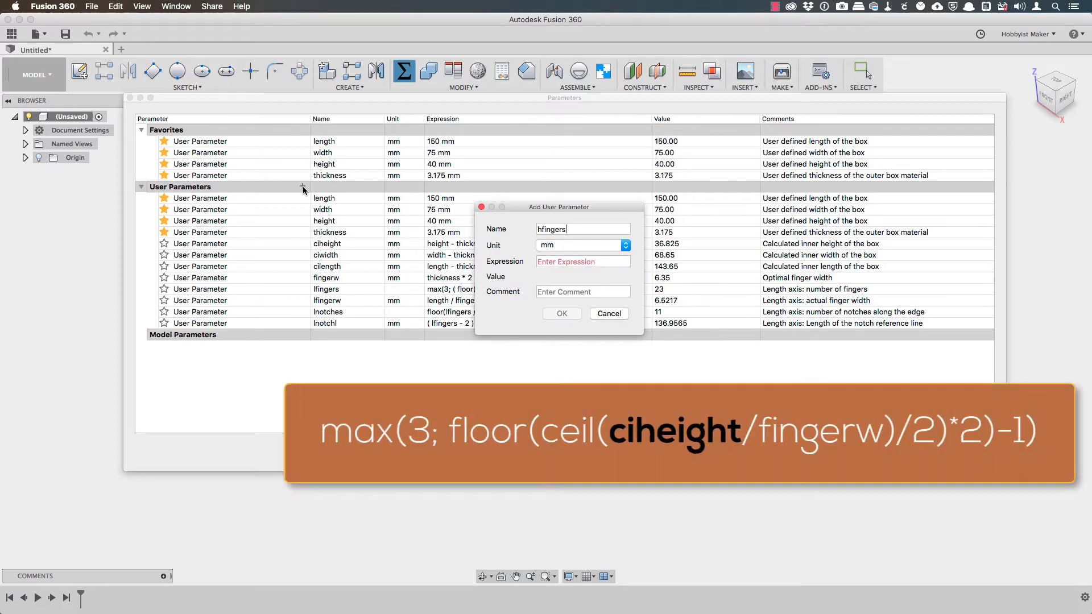
pyautogui.press('Tab')
pyautogui.press('n')
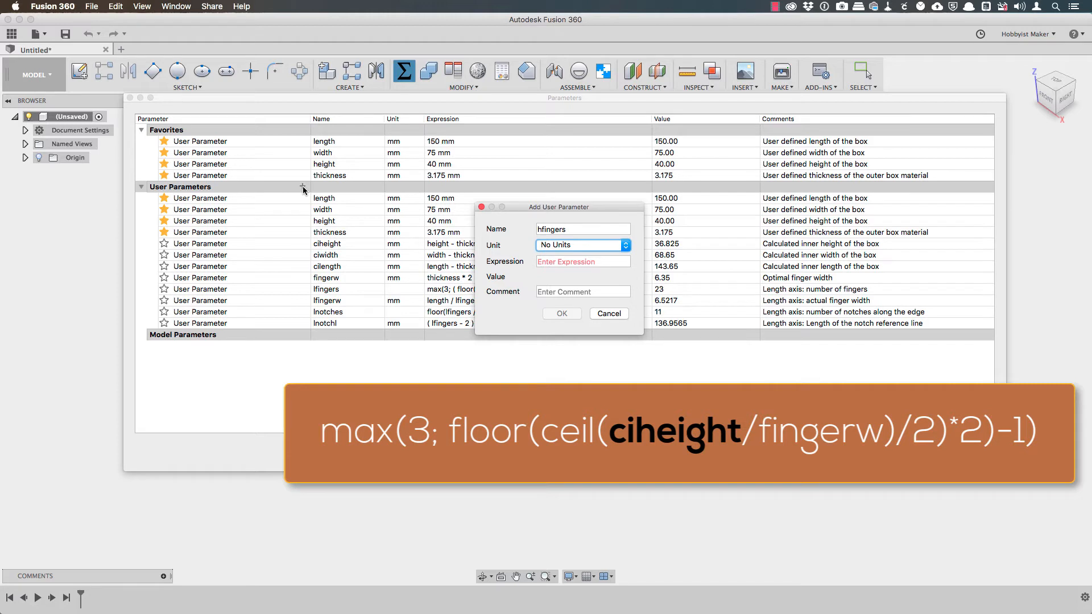
pyautogui.press('Tab')
pyautogui.write('max(3')
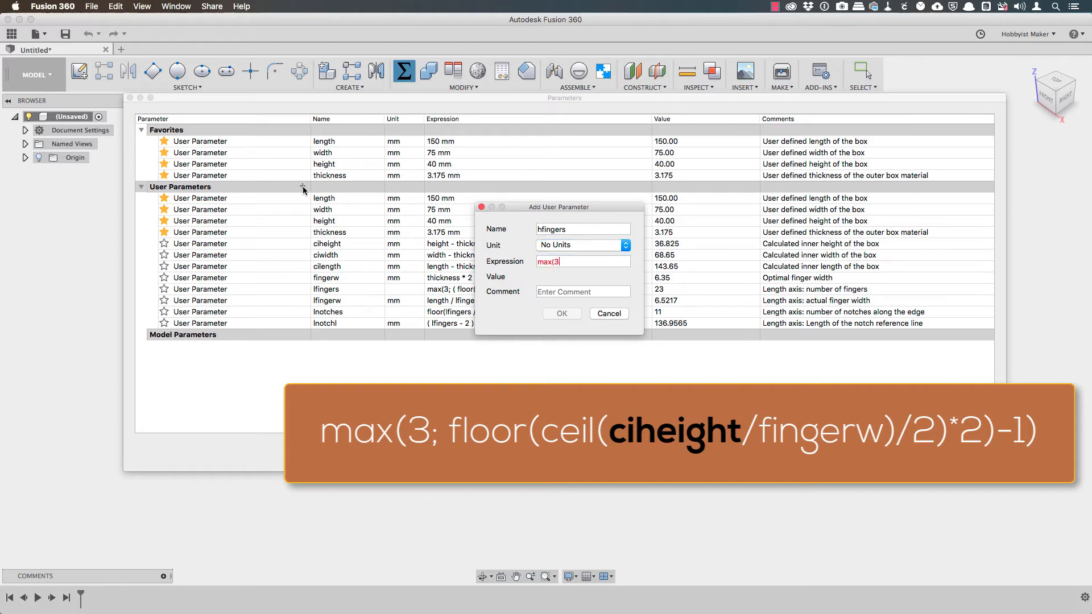
pyautogui.write('; (f')
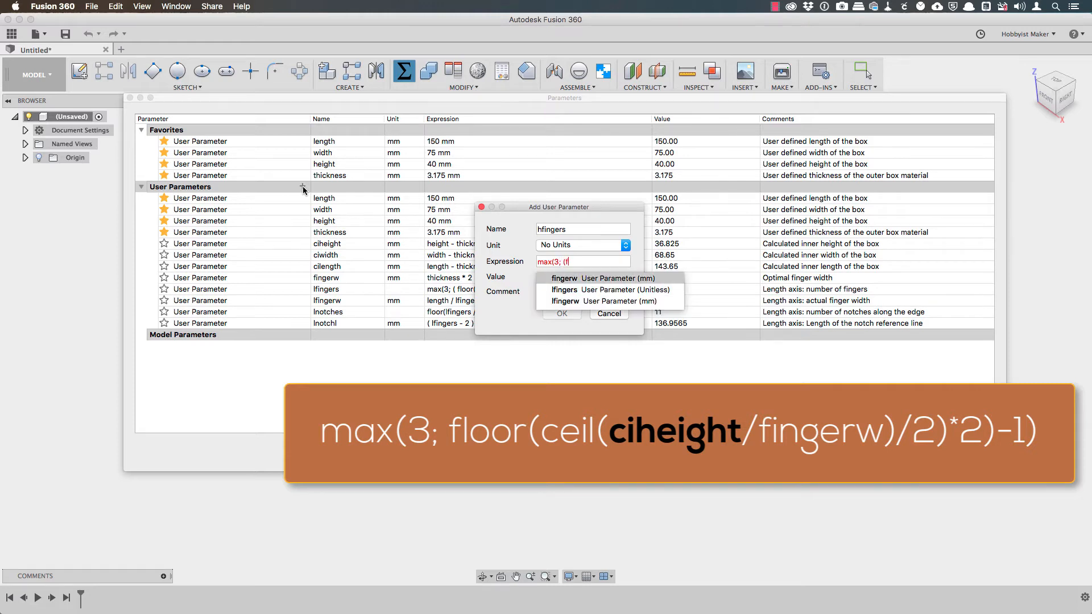
pyautogui.write('loor(ce')
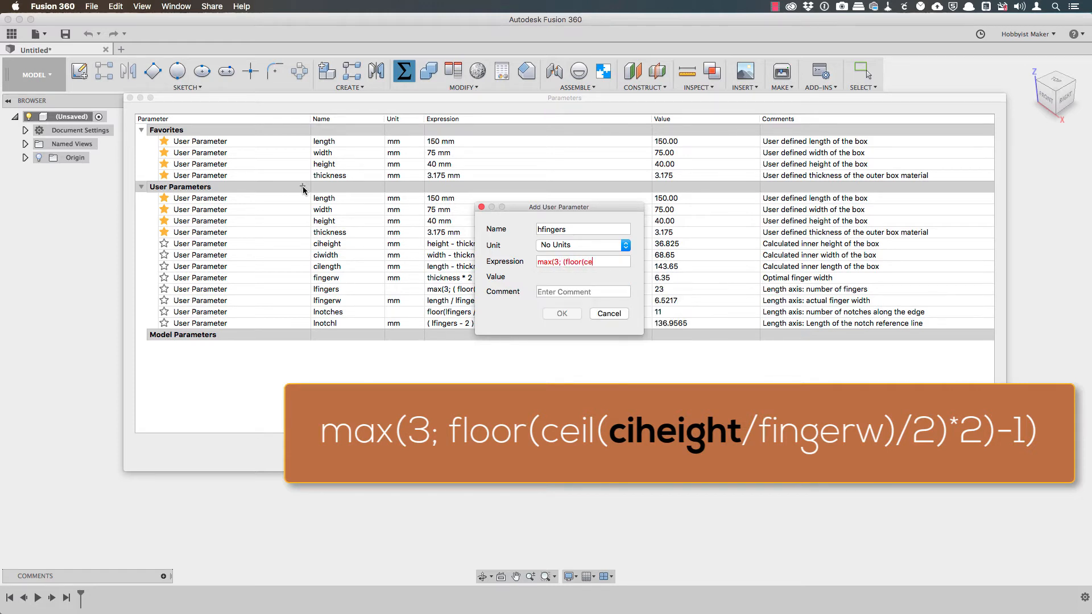
pyautogui.write('il(ciheight')
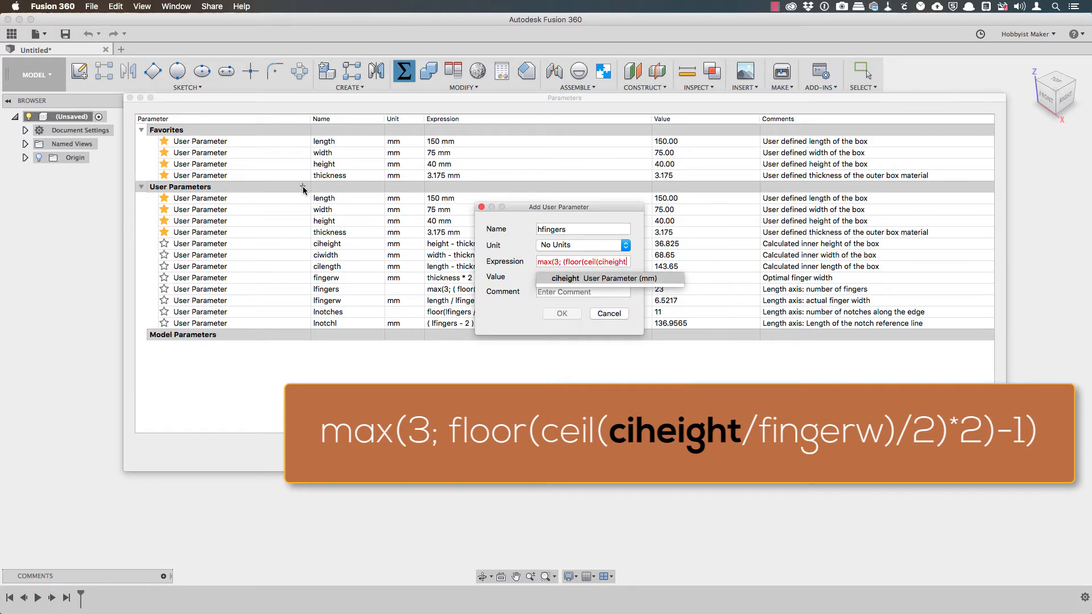
pyautogui.write('/finge')
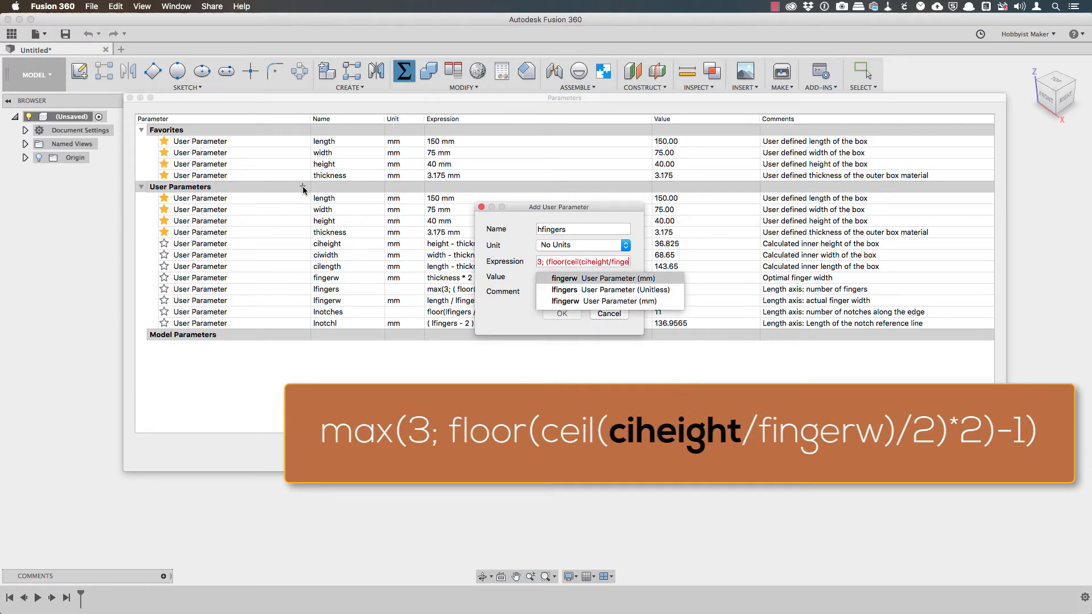
pyautogui.write('rw)/2')
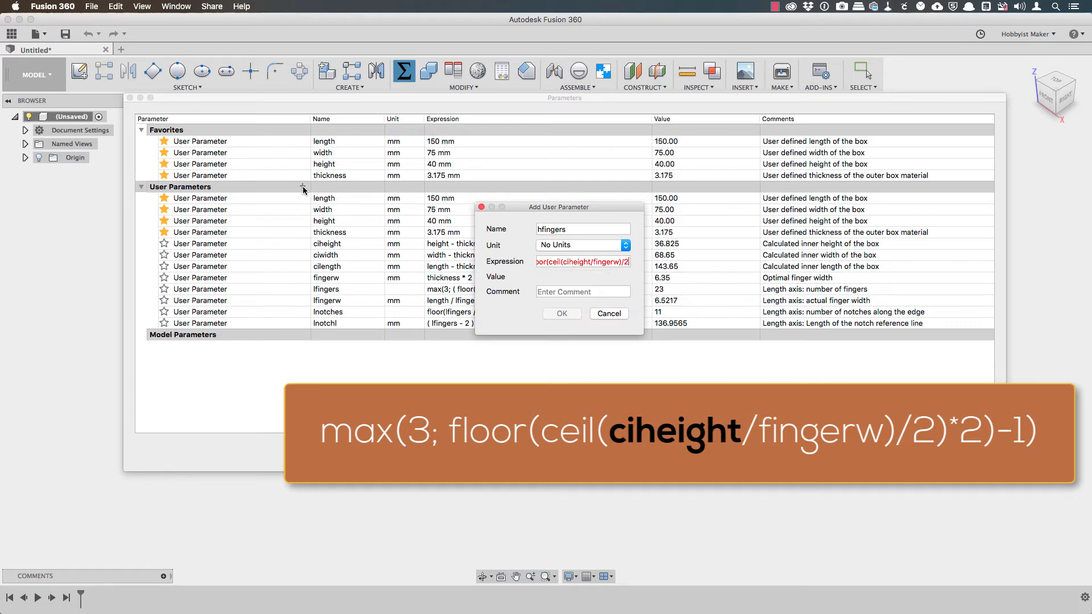
pyautogui.write(')*2)-1)')
pyautogui.press('Tab')
pyautogui.write('He')
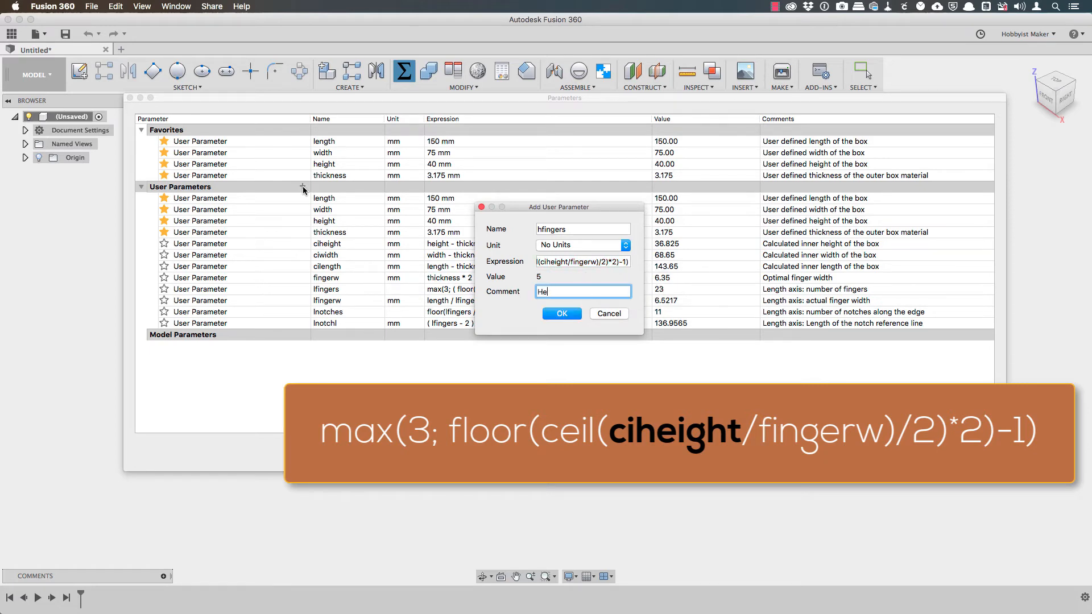
pyautogui.write('ight axis: number of fingers')
pyautogui.press('Return')
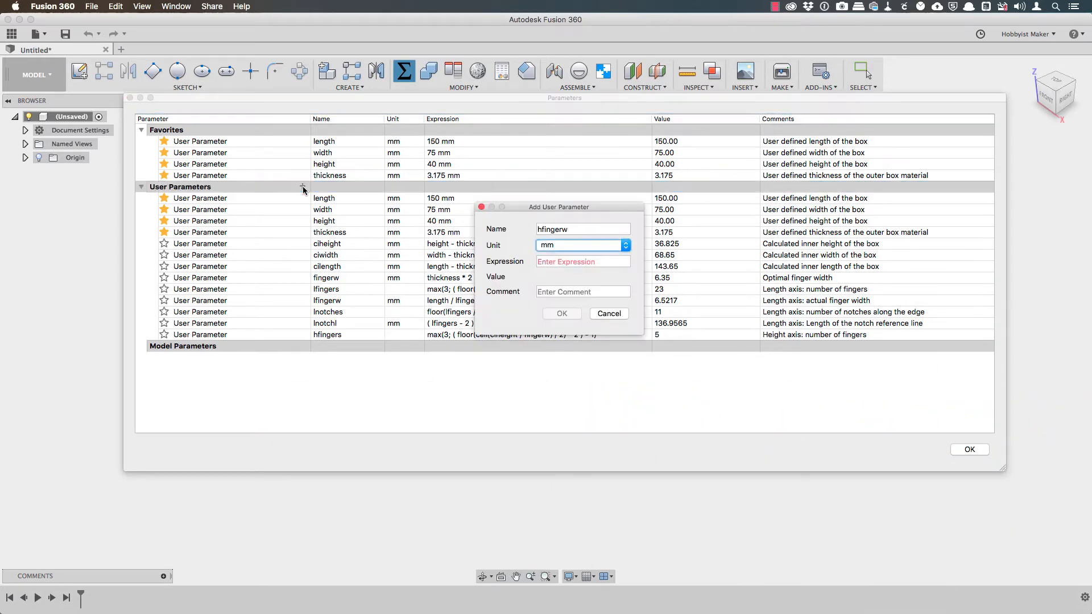
# Add commented height-axis user parameters: hfingerw in mm as height/hfingers, unitless hnotches as floor(hfingers/2), and hnotchl in mm as (hfingers-2)*hfingerw.
pyautogui.press('Return')
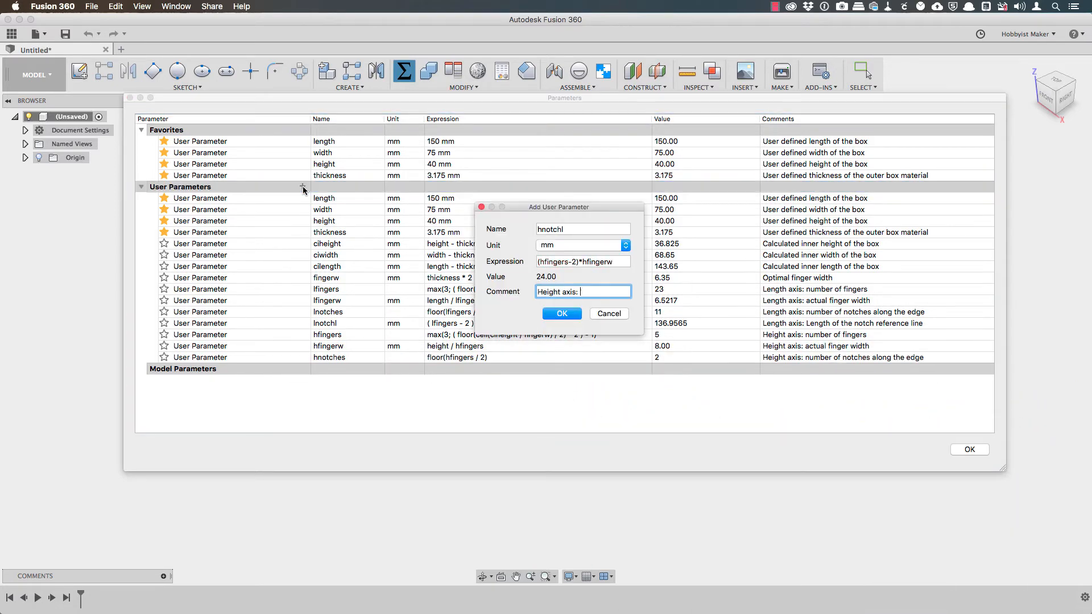
pyautogui.write('Length of the notch reference line')
pyautogui.press('Return')
# Add a unitless user parameter wfingers with the expression max(3; (floor(ceil(width/fingerw)/2)*2)-1) and the comment "Width axis: number of fingers".
pyautogui.click(303, 187)
pyautogui.write('wfingersWidth axis: number of fingers')
pyautogui.press('Return')
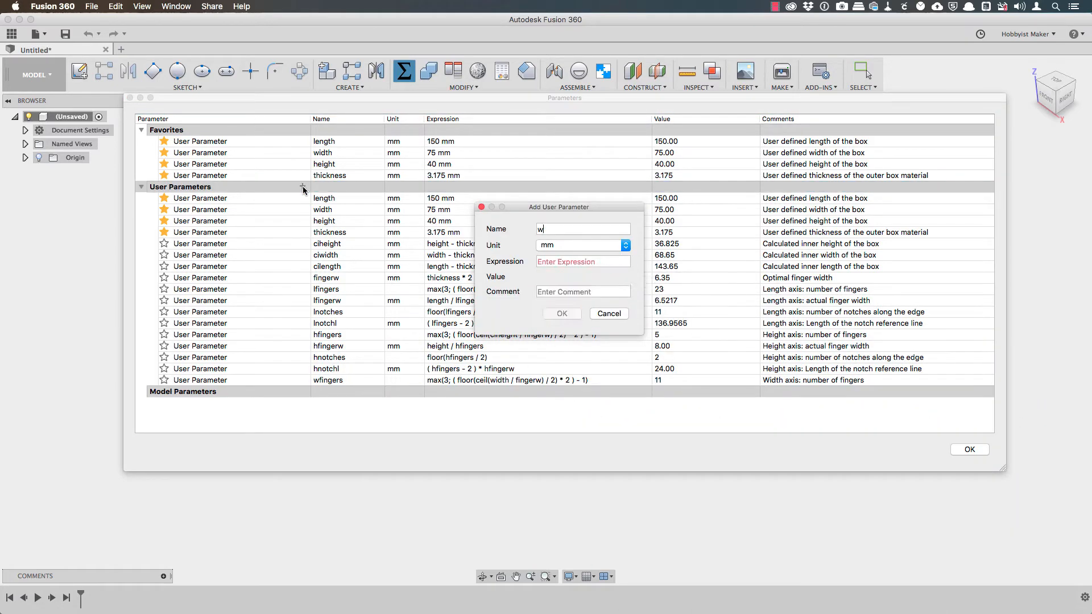
# Add user parameters wfingerw in mm as width/wfingers and unitless wnotches as floor(wfingers/2), commented "Width axis: actual finger width" and "Width axis: number of notches along the edge".
pyautogui.press('Return')
pyautogui.write('Width axis: number of notches along the edge')
pyautogui.press('Return')
# Add a user parameter wnotchl in mm with expression (wfingers-2)*wfingerw and comment "Width axis: length of the notch reference line", and close the parameters.
pyautogui.click(303, 187)
pyautogui.write('wnotchl')
pyautogui.press('Tab')
pyautogui.press('Tab')
pyautogui.write('(wfingers-2)*wfingerw')
pyautogui.press('Tab')
pyautogui.write('Width axis: length of the notch reference line')
pyautogui.press('Return')
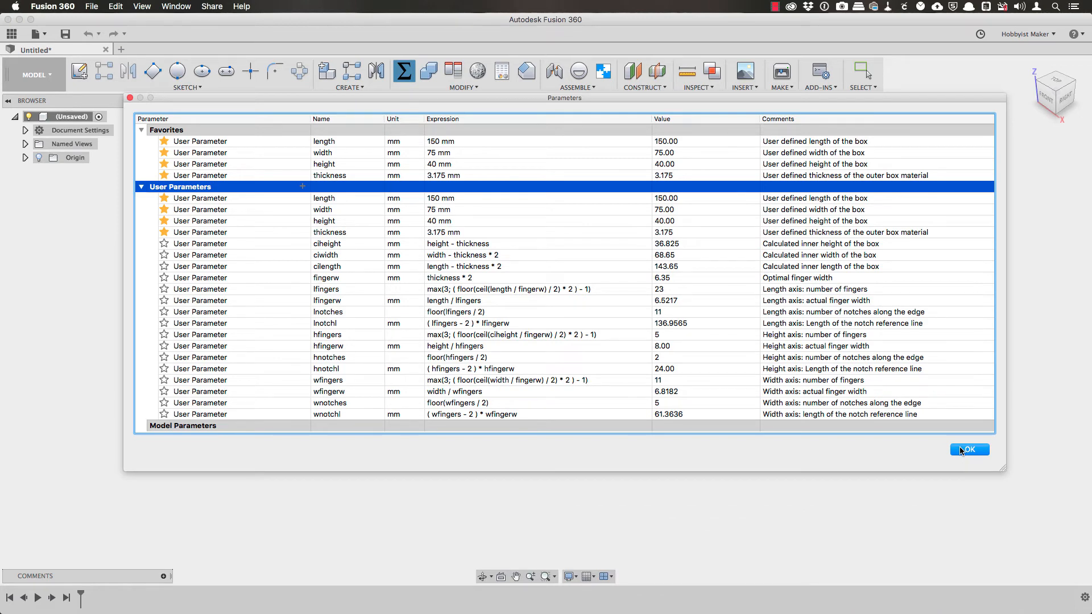
pyautogui.click(962, 450)
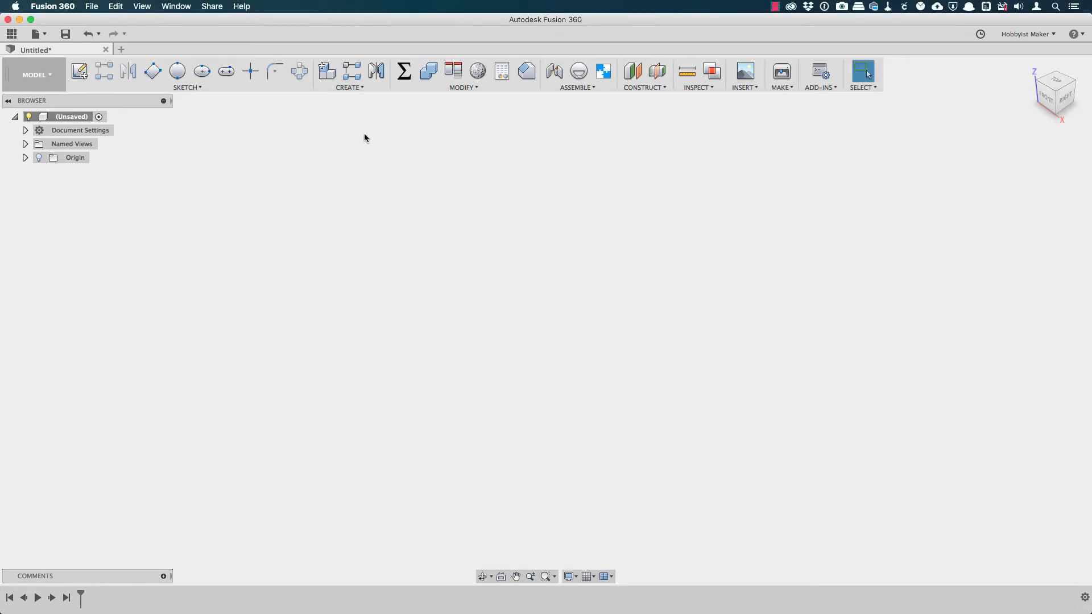
# Save the design as "Finger-jointed box" in the master branch of Youtube Projects.
pyautogui.press('super+s')
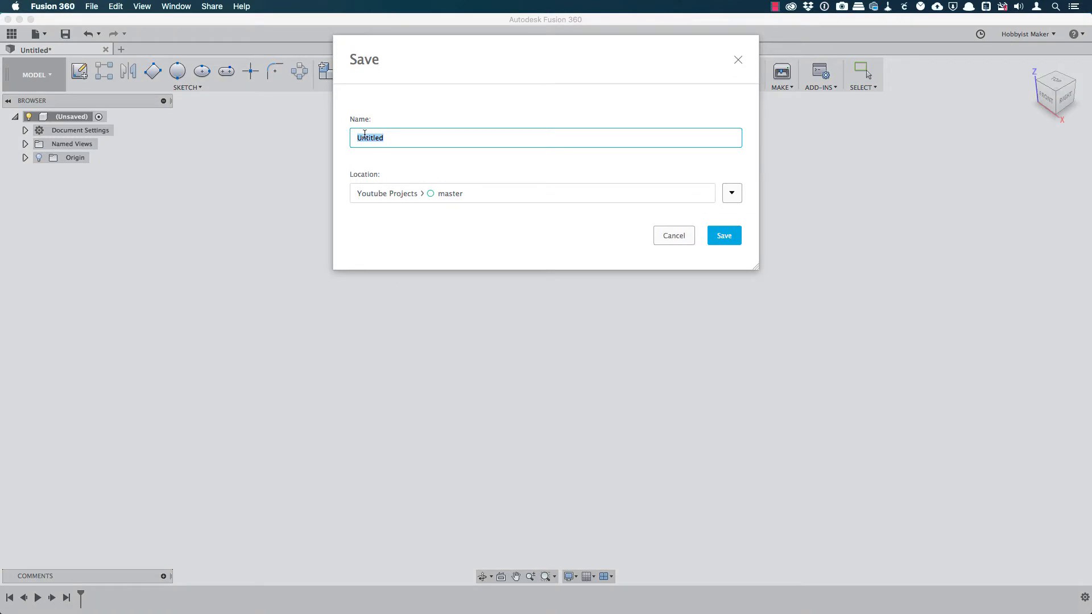
pyautogui.write('Finger-jointed')
pyautogui.write(' box')
pyautogui.press('Return')
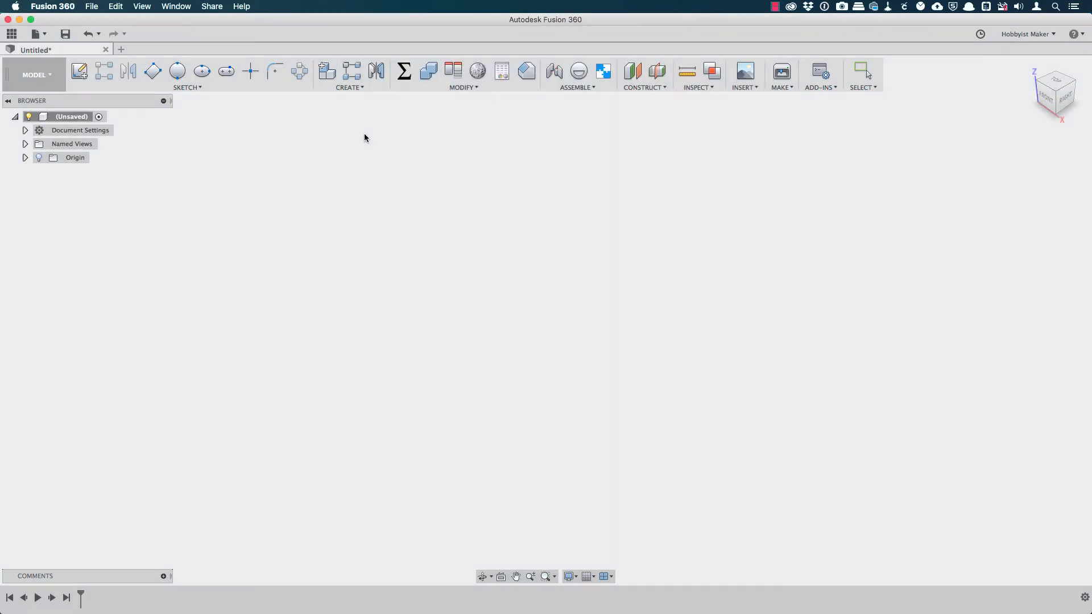
# Create and activate an empty component named "Main Box" in the design, and save the design with the version description "User Saved".
pyautogui.click(327, 71)
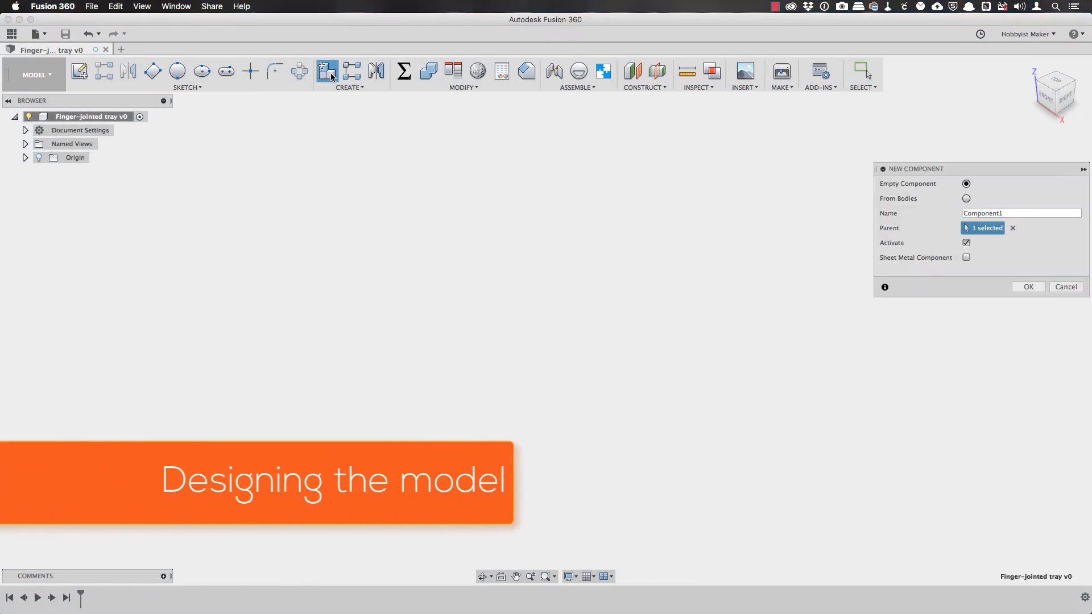
pyautogui.click(1030, 212)
pyautogui.write('Main ')
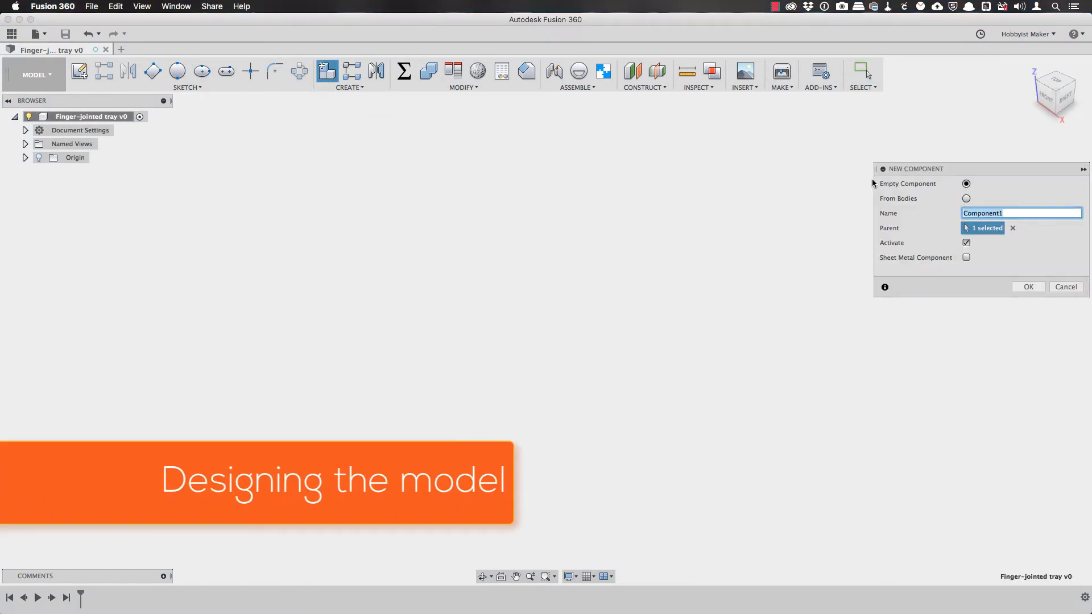
pyautogui.write('Box')
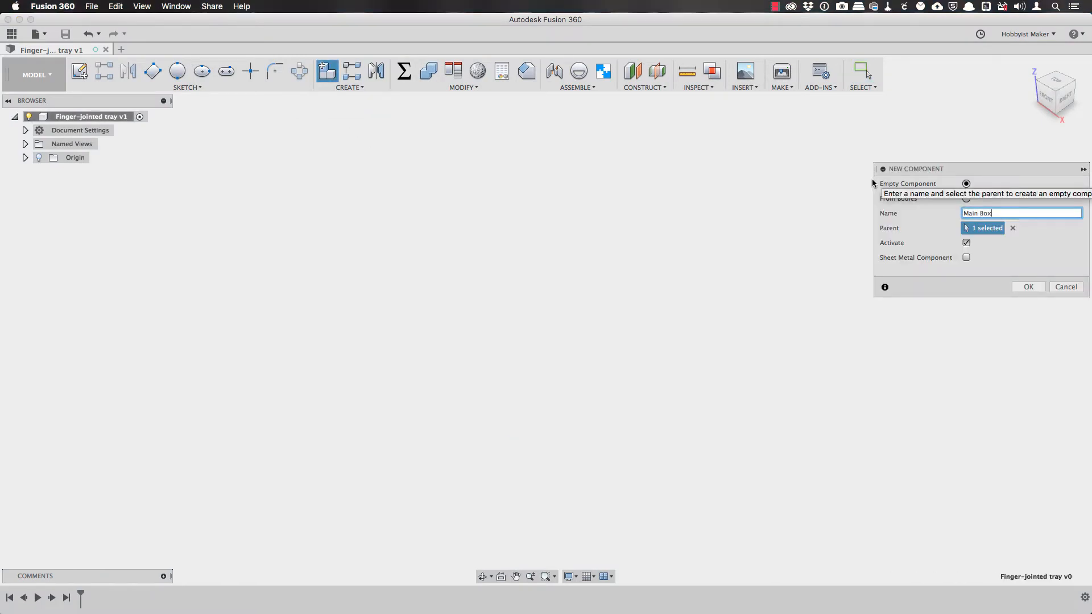
pyautogui.click(1028, 286)
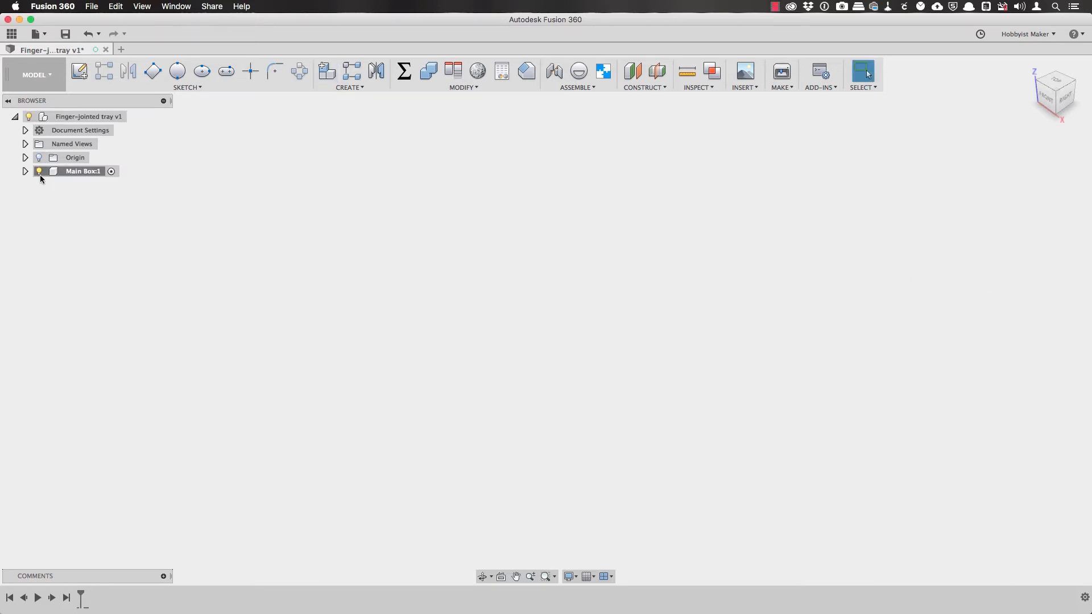
pyautogui.click(25, 172)
pyautogui.press('super+s')
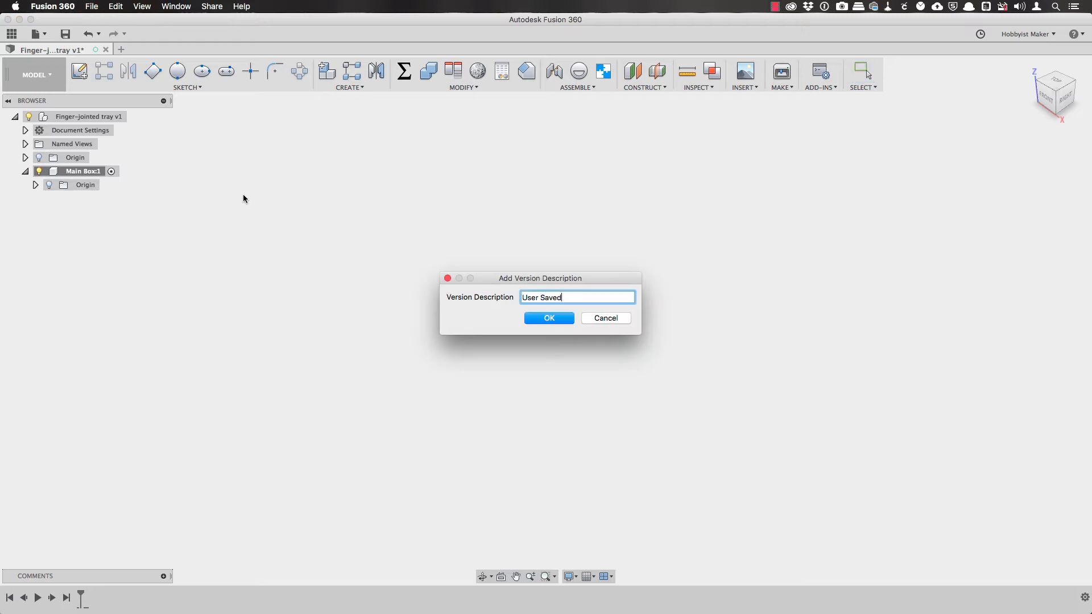
pyautogui.press('Return')
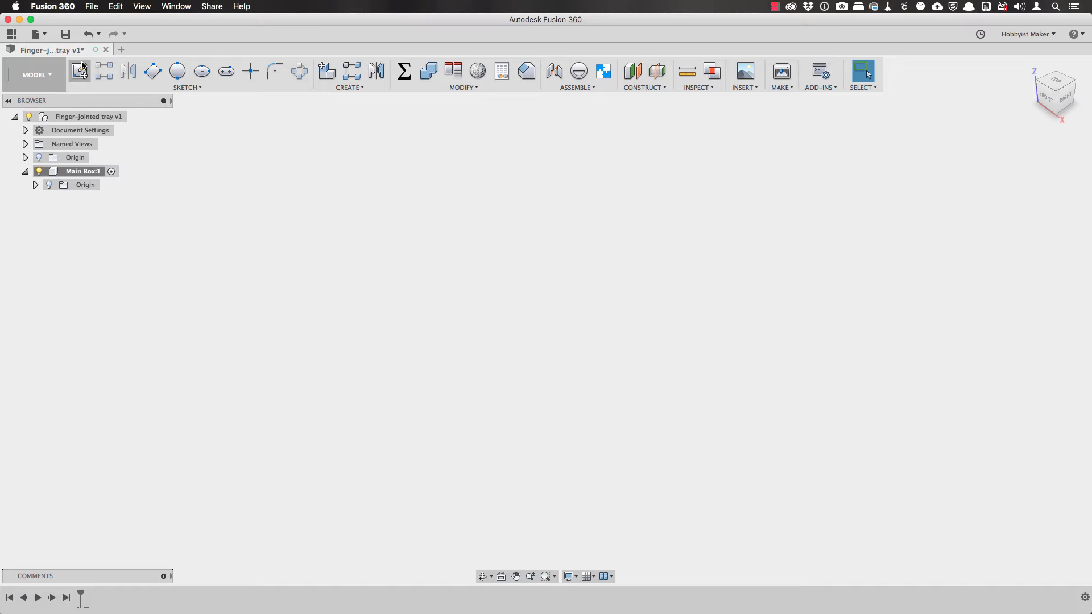
# Sketch a rectangle from the origin on the horizontal plane, with its vertical side set to width and its horizontal side to length.
pyautogui.click(80, 70)
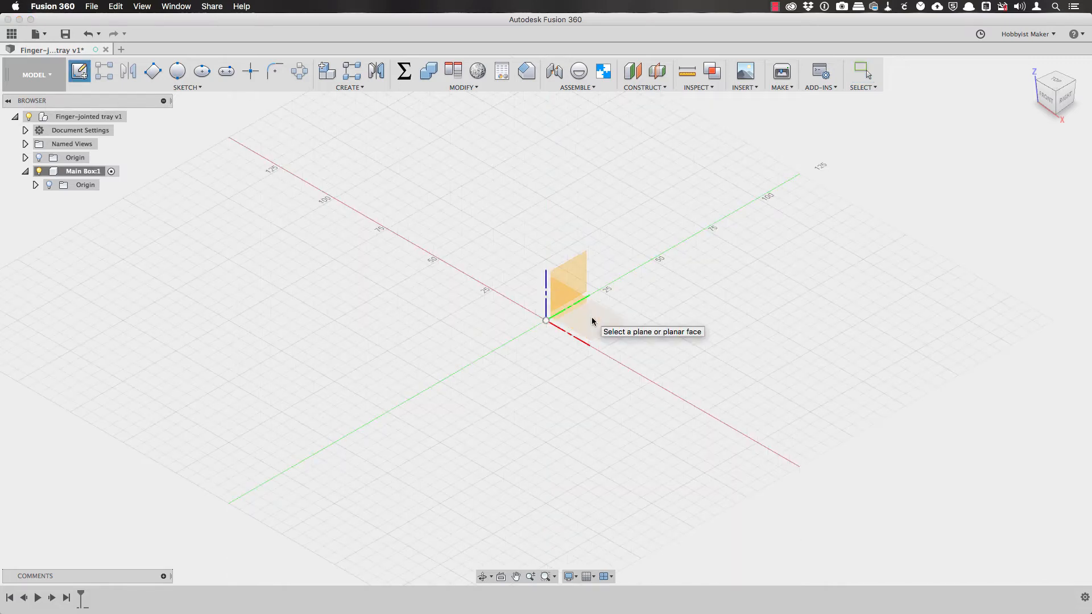
pyautogui.press('Escape')
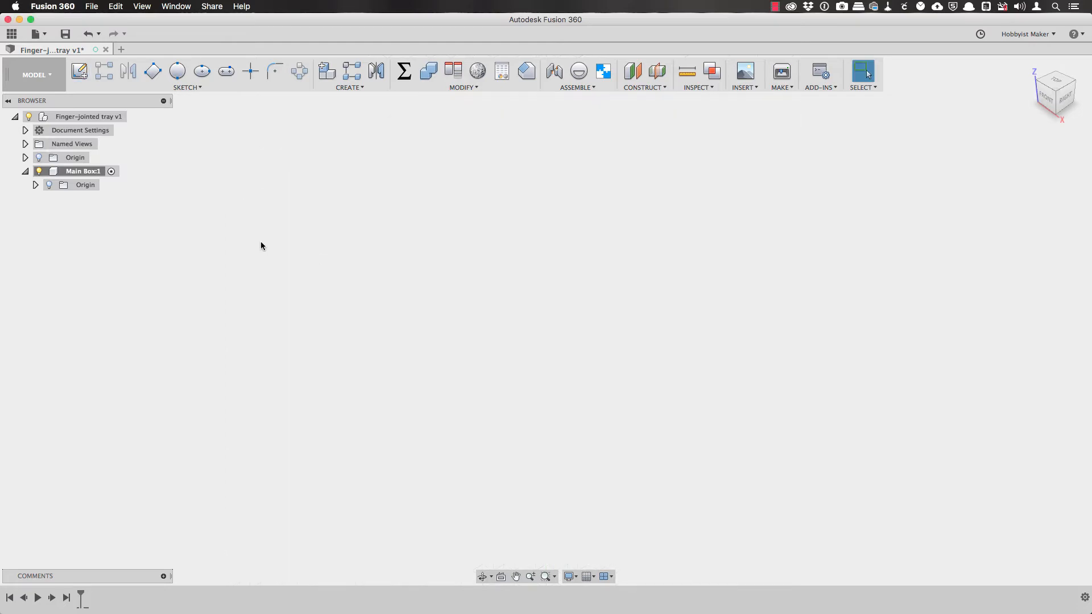
pyautogui.click(80, 71)
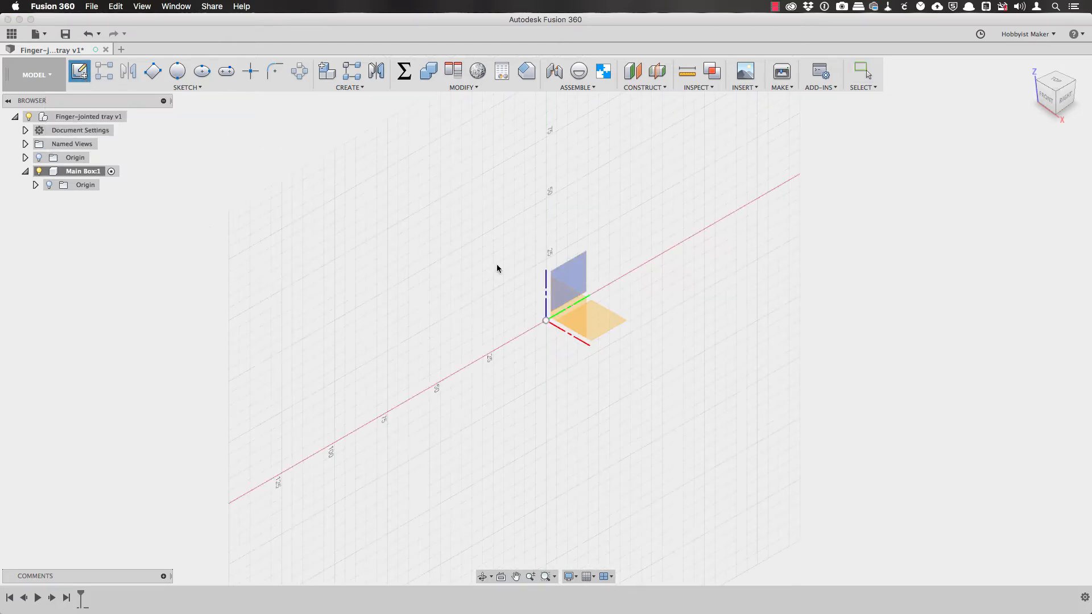
pyautogui.click(616, 323)
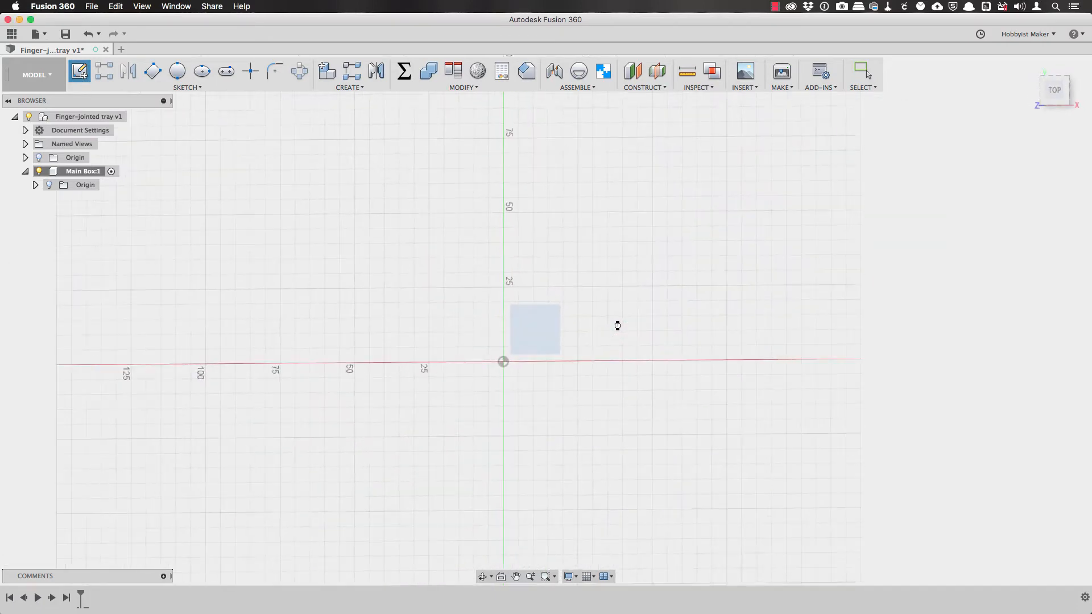
pyautogui.press('r')
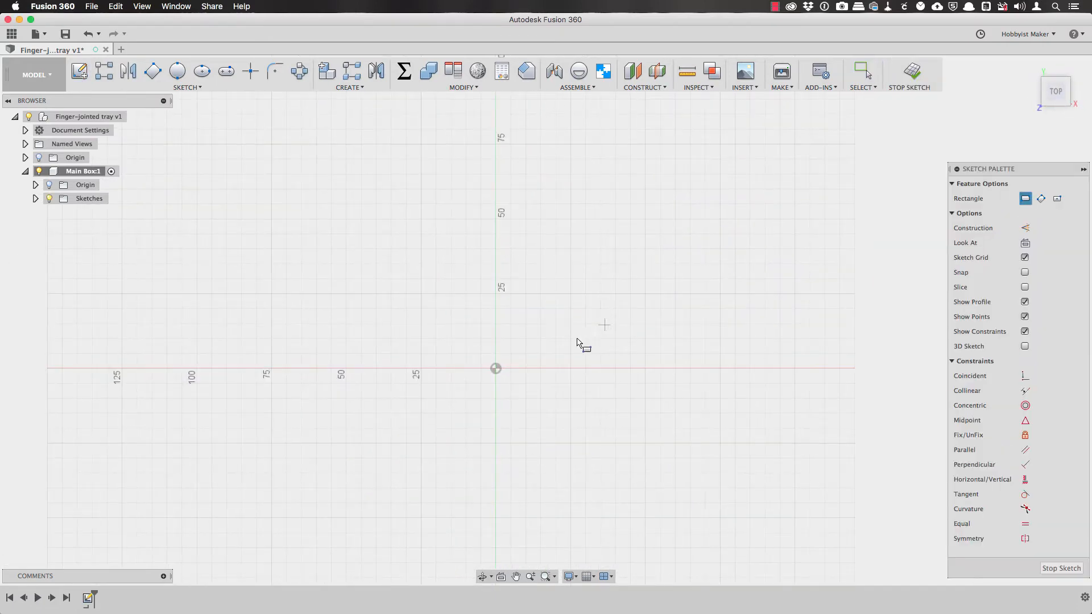
pyautogui.click(497, 368)
pyautogui.write('width')
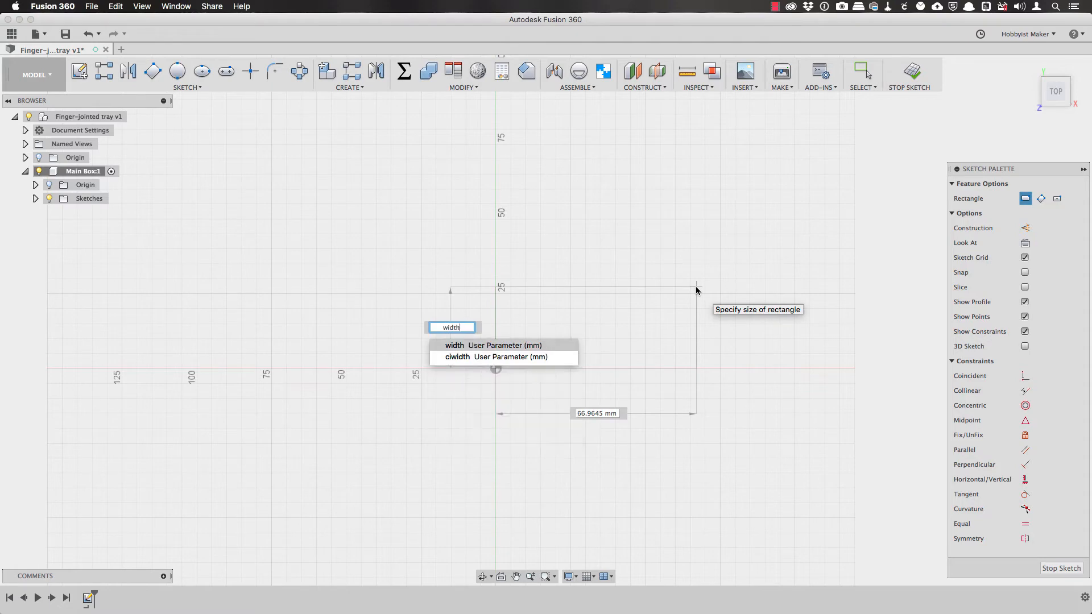
pyautogui.press('Tab')
pyautogui.write('length')
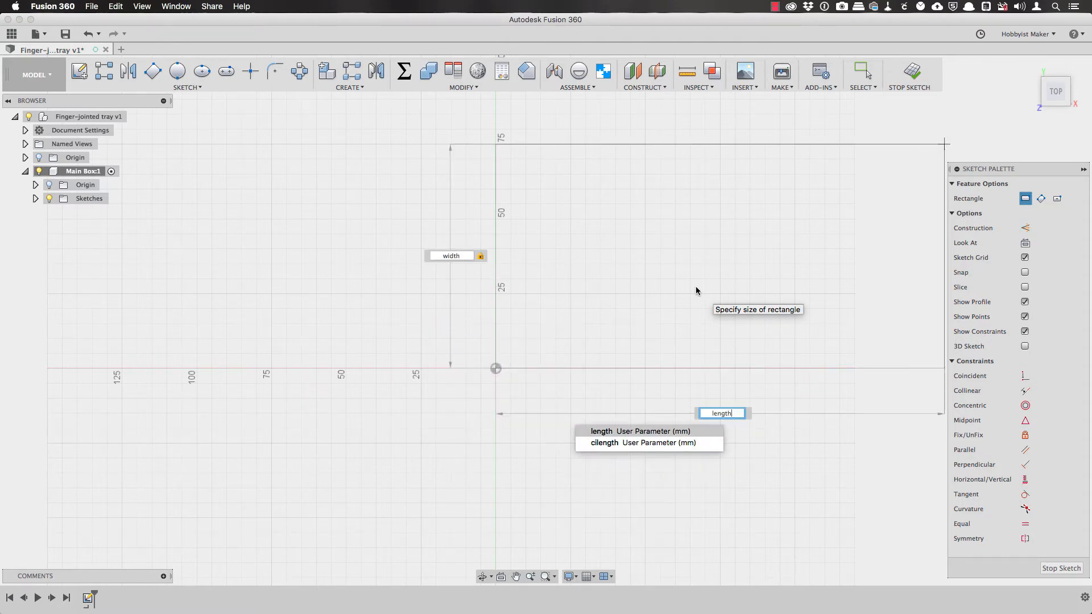
pyautogui.press('Return')
pyautogui.press('Return')
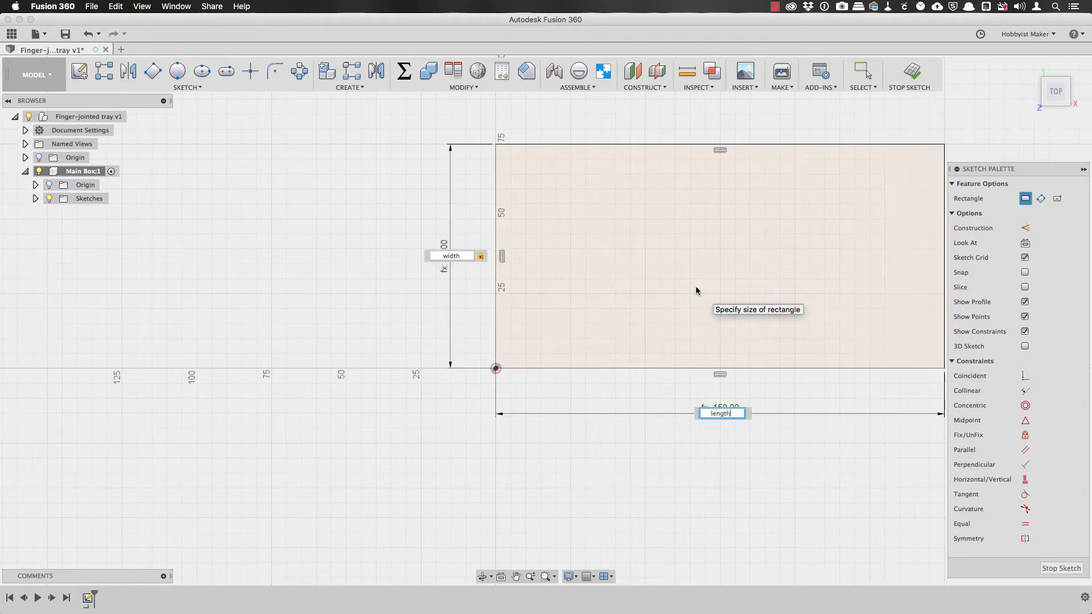
# Extrude the rectangle profile to one side as a new body by the distance parameter thickness.
pyautogui.press('e')
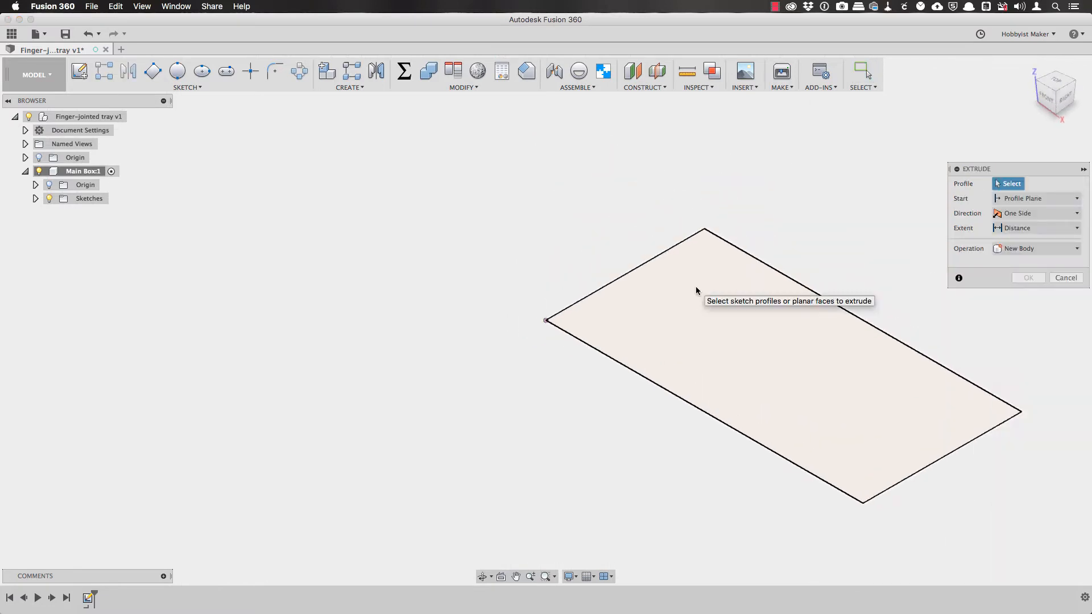
pyautogui.click(697, 290)
pyautogui.write('thickness')
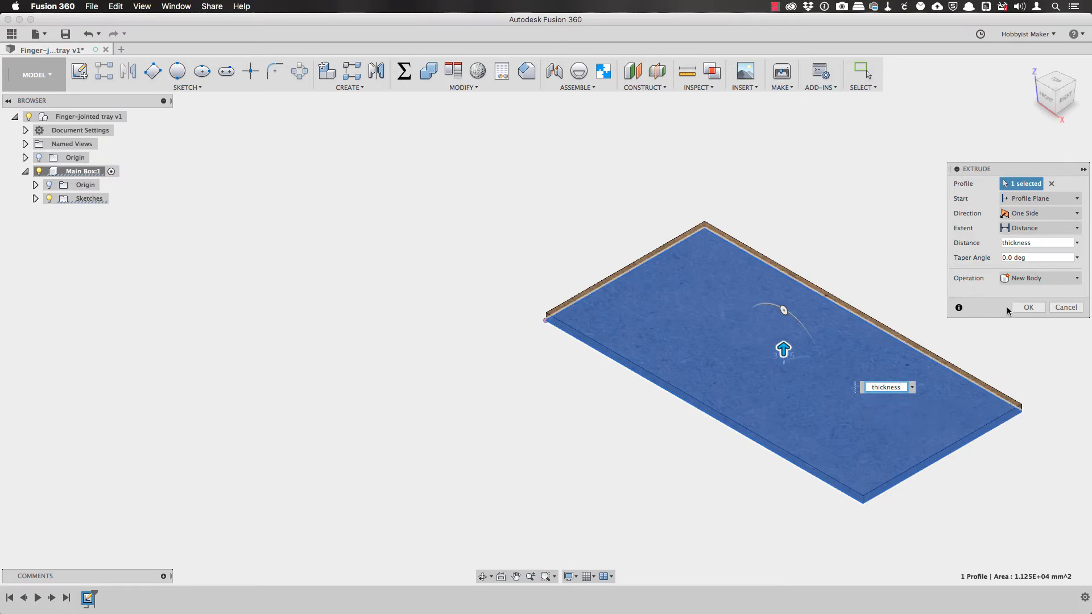
pyautogui.click(1026, 308)
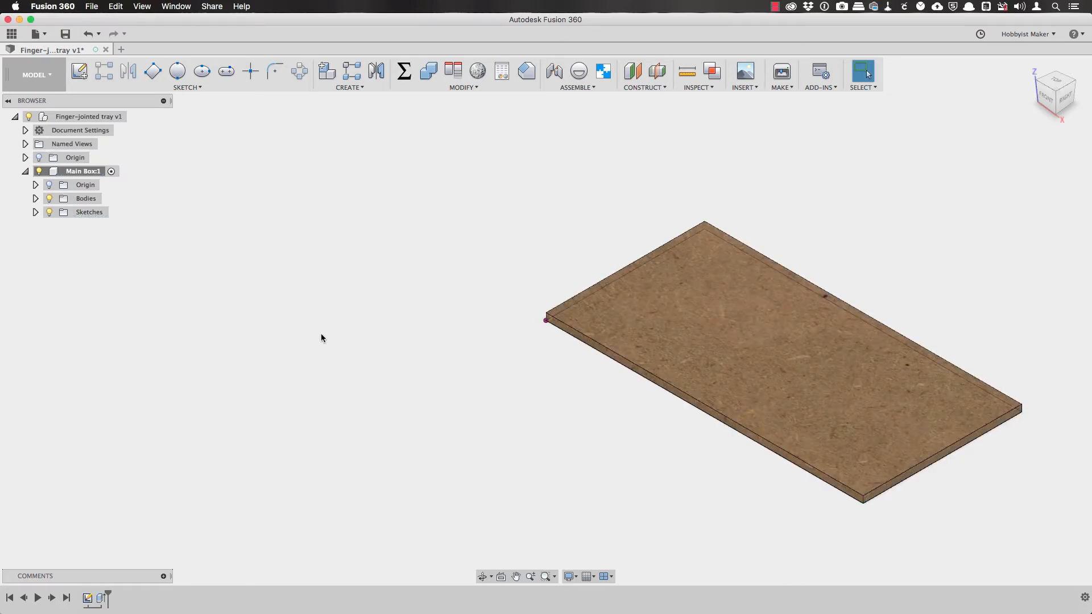
# Expand the bodies and sketches of Main Box and rename the extruded body "Bottom Panel".
pyautogui.click(35, 198)
pyautogui.click(36, 226)
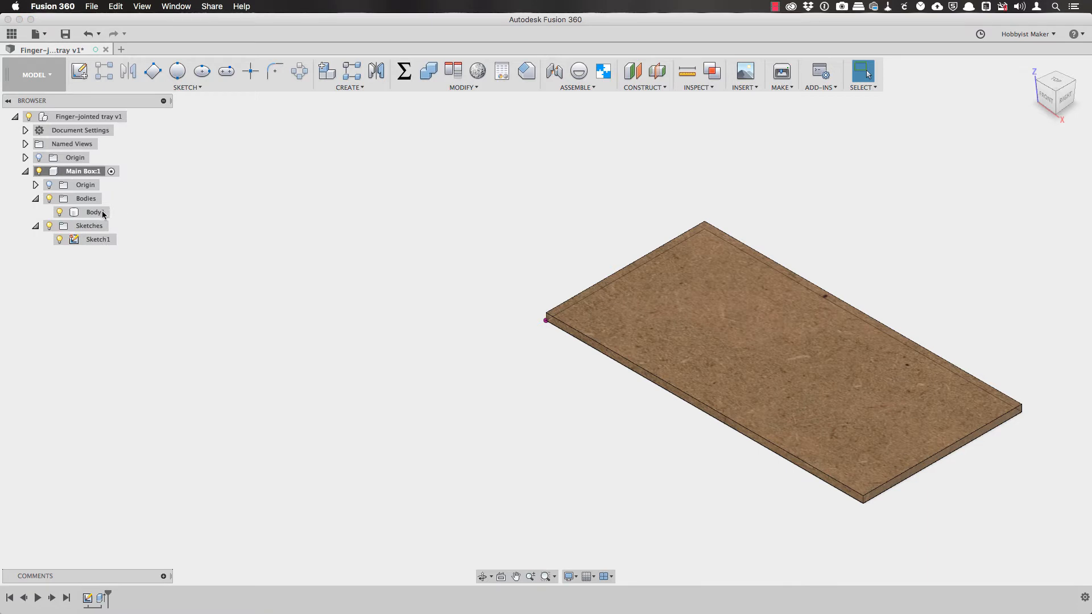
pyautogui.click(96, 212)
pyautogui.write('Bottom Panel')
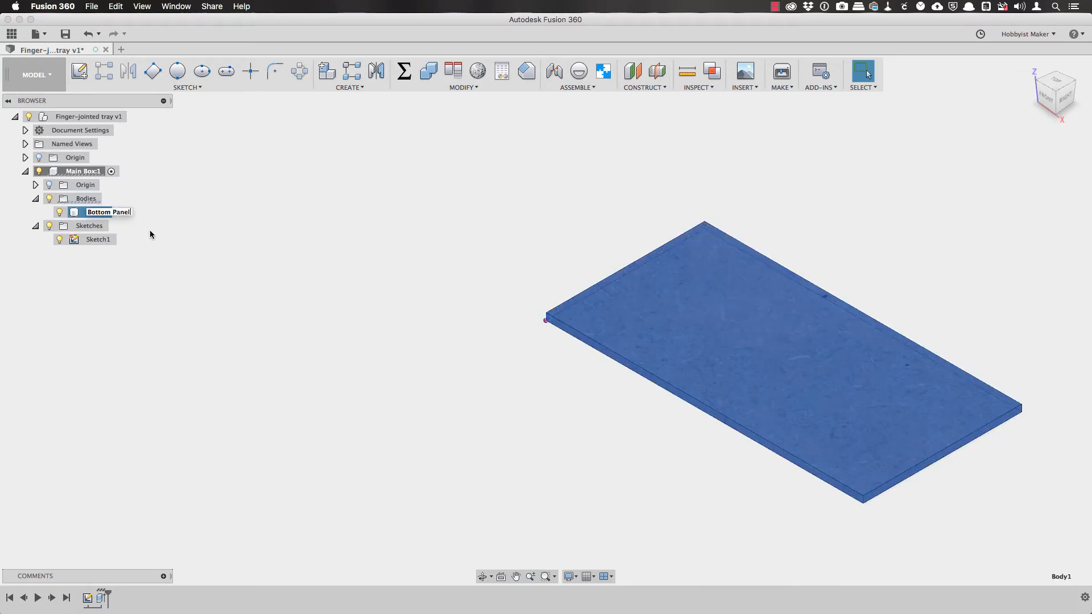
pyautogui.press('Return')
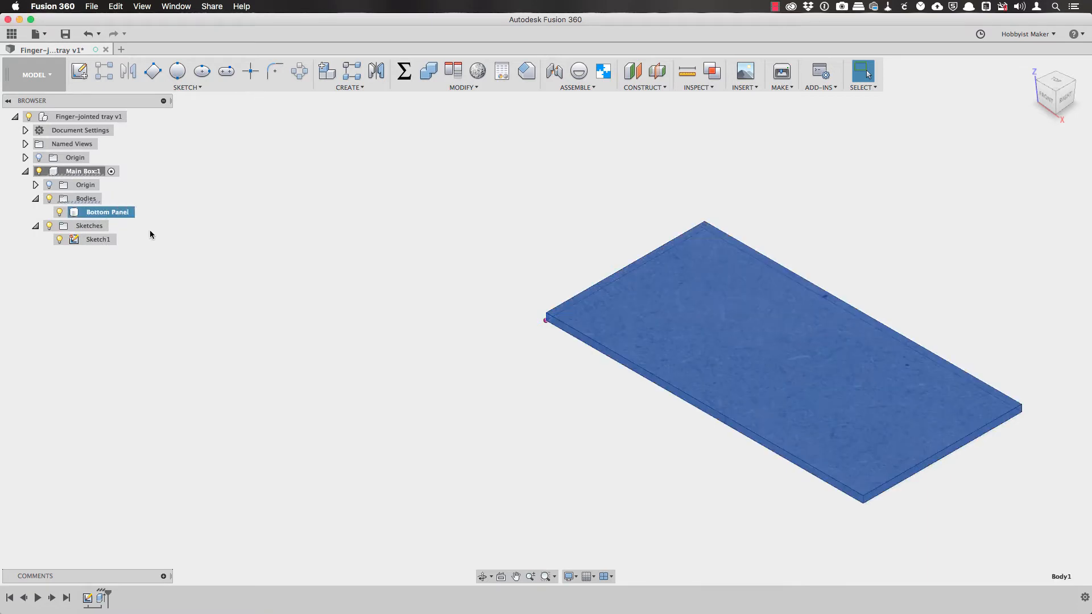
# Rename the rectangle sketch "Bottom Panel Profile Sketch" and hide it.
pyautogui.click(98, 240)
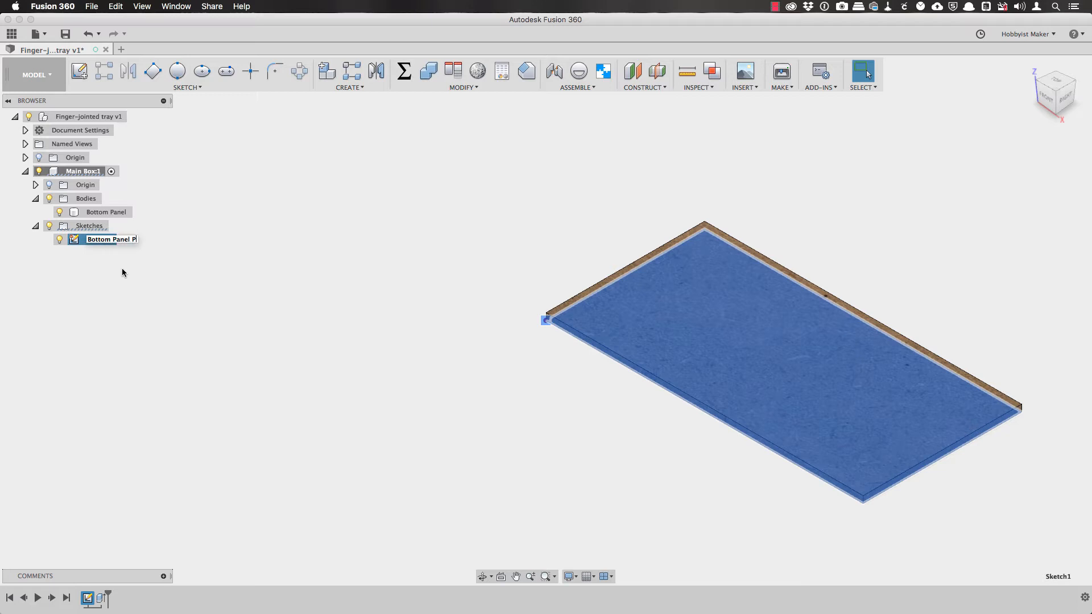
pyautogui.write('Bottom Panel Profile Sketch')
pyautogui.press('Return')
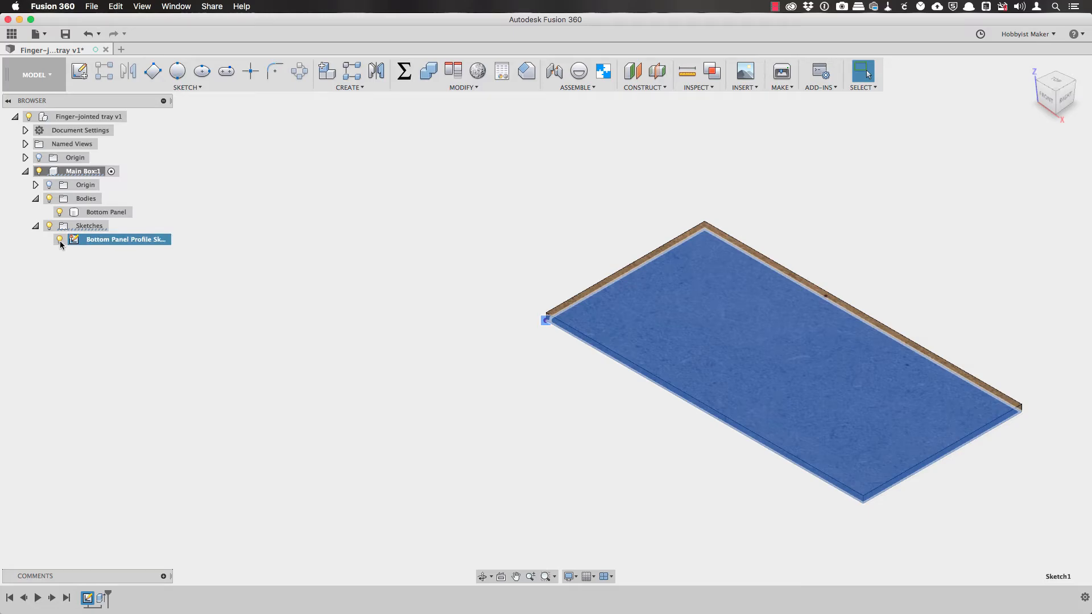
pyautogui.click(338, 219)
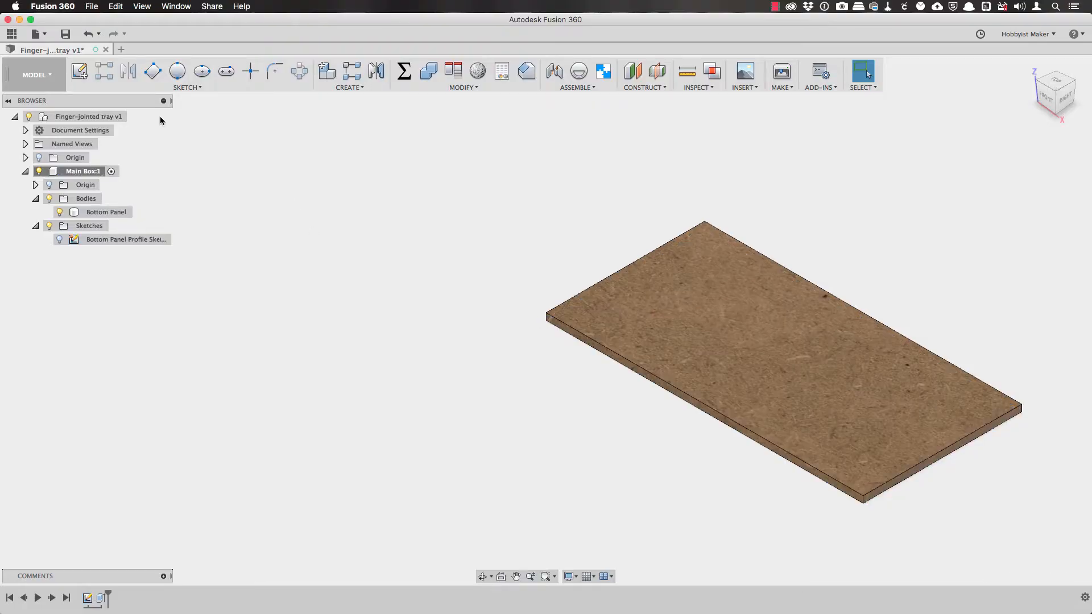
# Start a sketch on the bottom panel's long front edge face and draw a vertical construction line between the midpoints of its upper and lower edges.
pyautogui.click(88, 74)
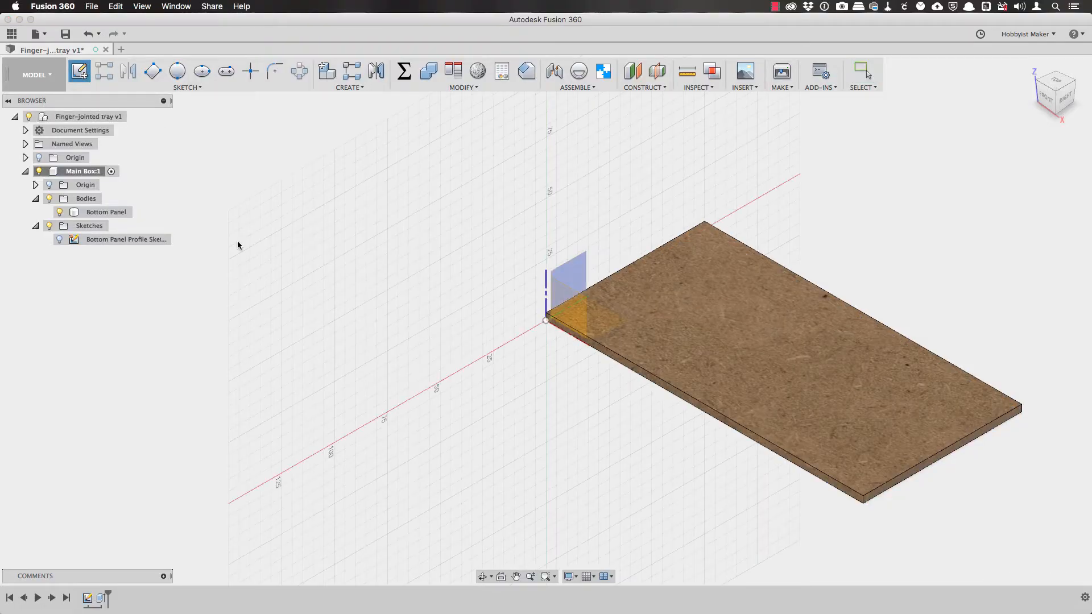
pyautogui.click(712, 401)
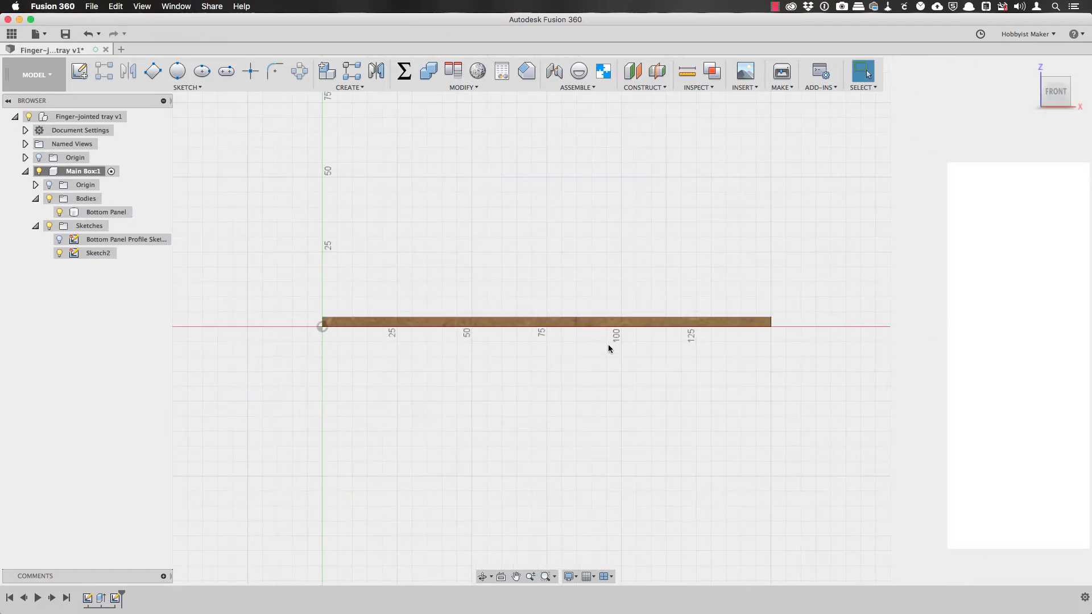
pyautogui.press('l')
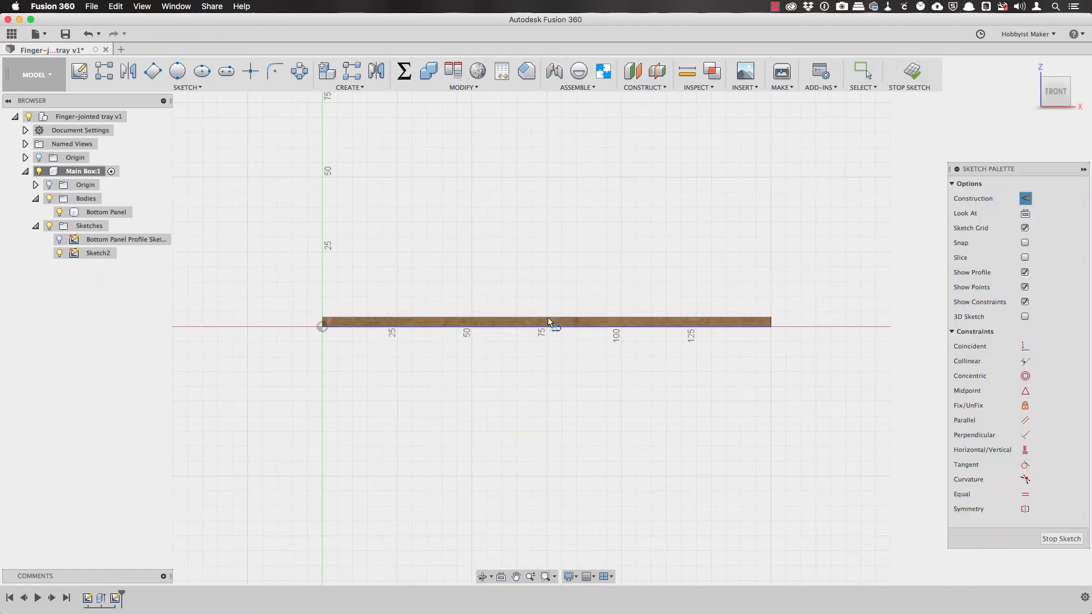
pyautogui.scroll(5, 546, 312)
pyautogui.scroll(3, 554, 315)
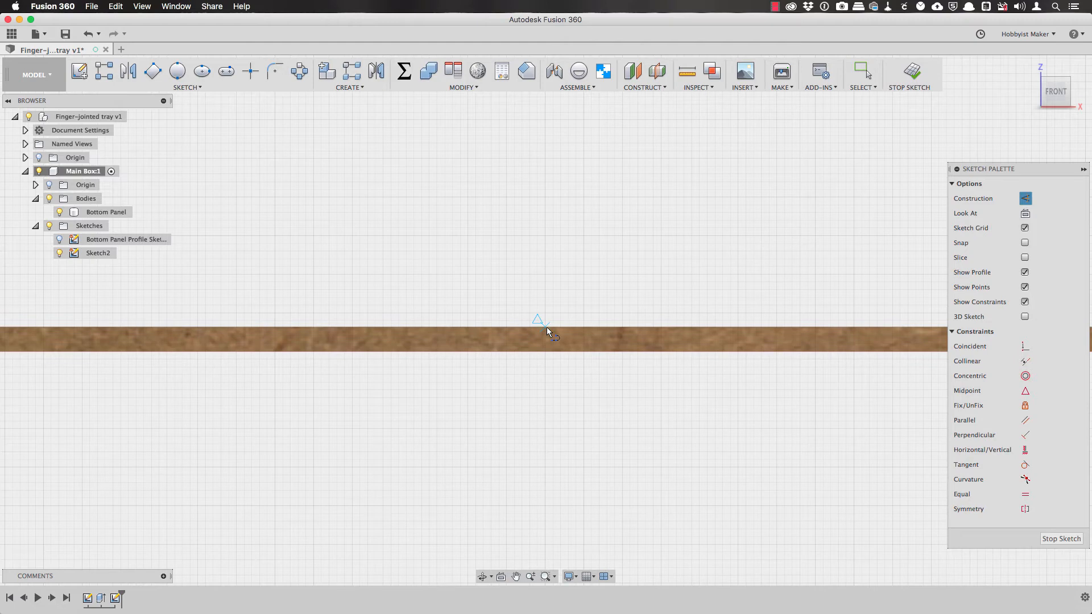
pyautogui.click(547, 328)
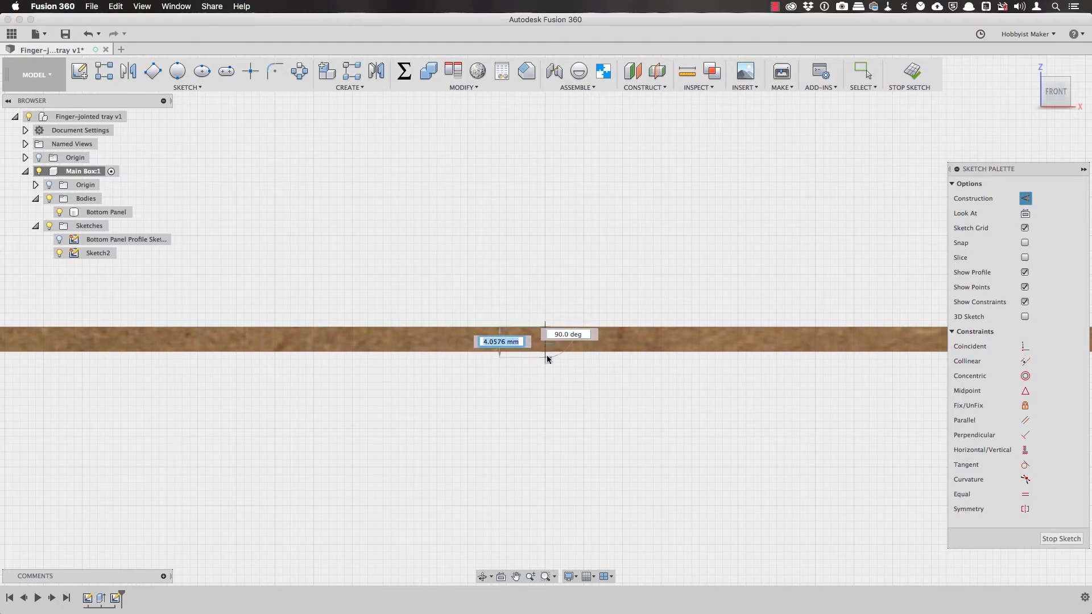
pyautogui.click(548, 352)
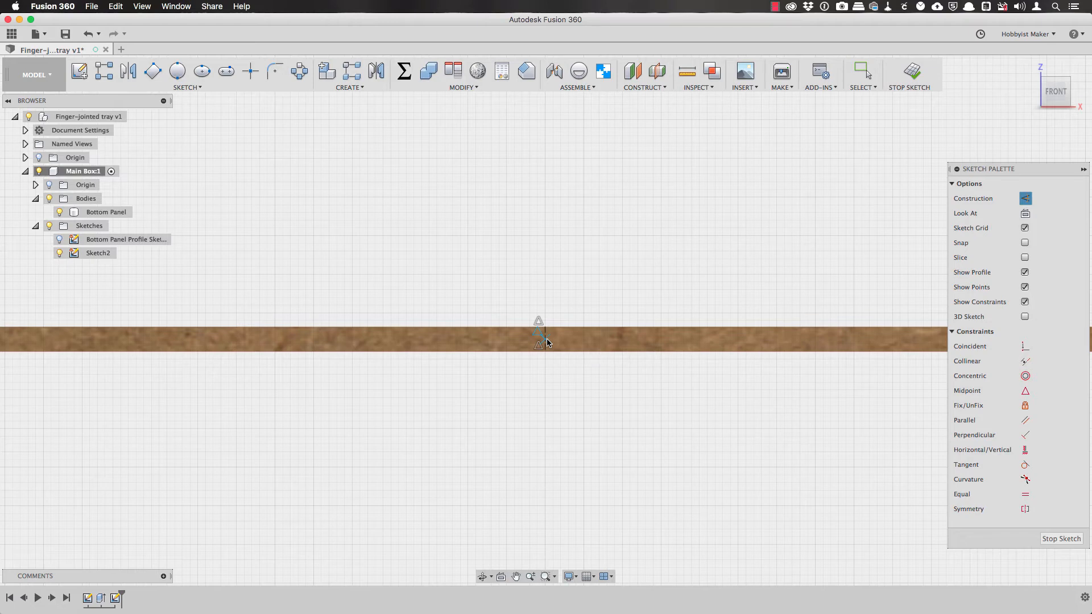
# Draw a horizontal construction line about 18.7 mm long across the middle of the vertical construction line.
pyautogui.click(546, 341)
pyautogui.click(476, 340)
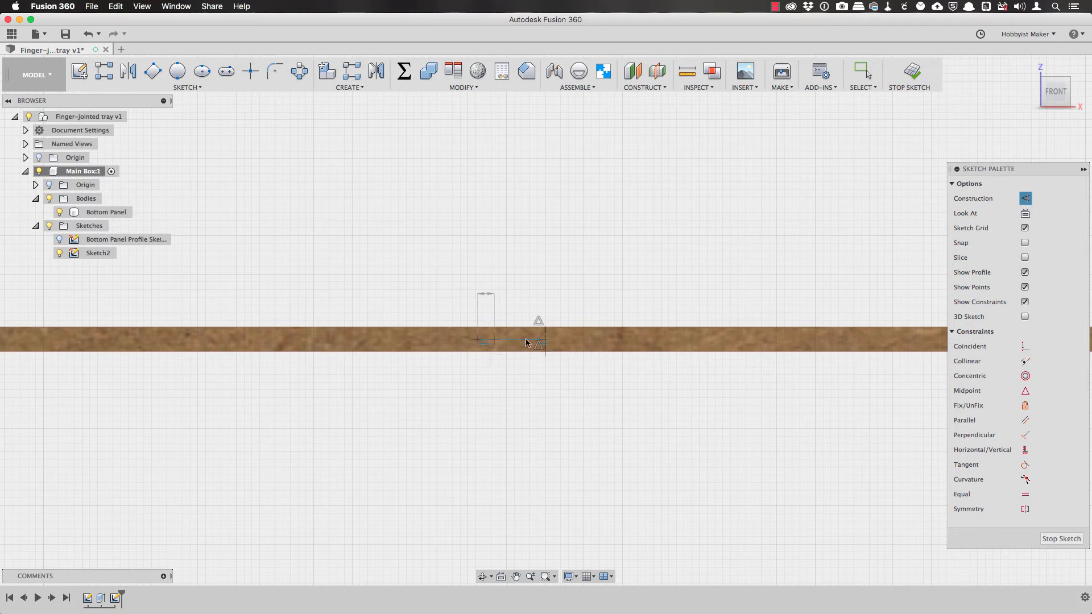
pyautogui.click(622, 341)
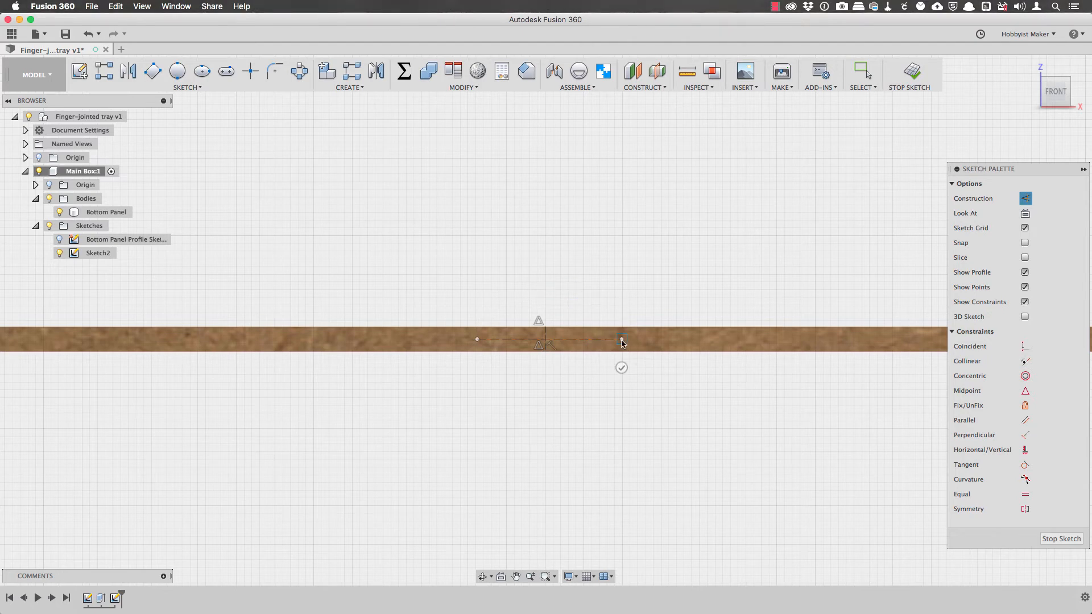
pyautogui.press('Escape')
# Apply a Midpoint constraint to center the horizontal construction line on the midpoint of the vertical one.
pyautogui.click(1025, 390)
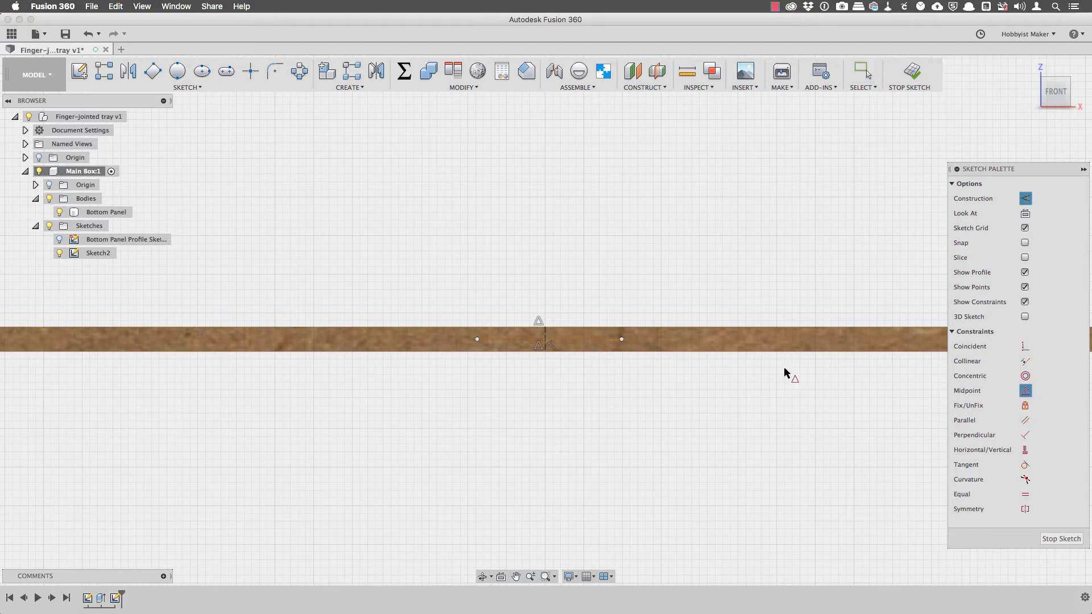
pyautogui.click(617, 340)
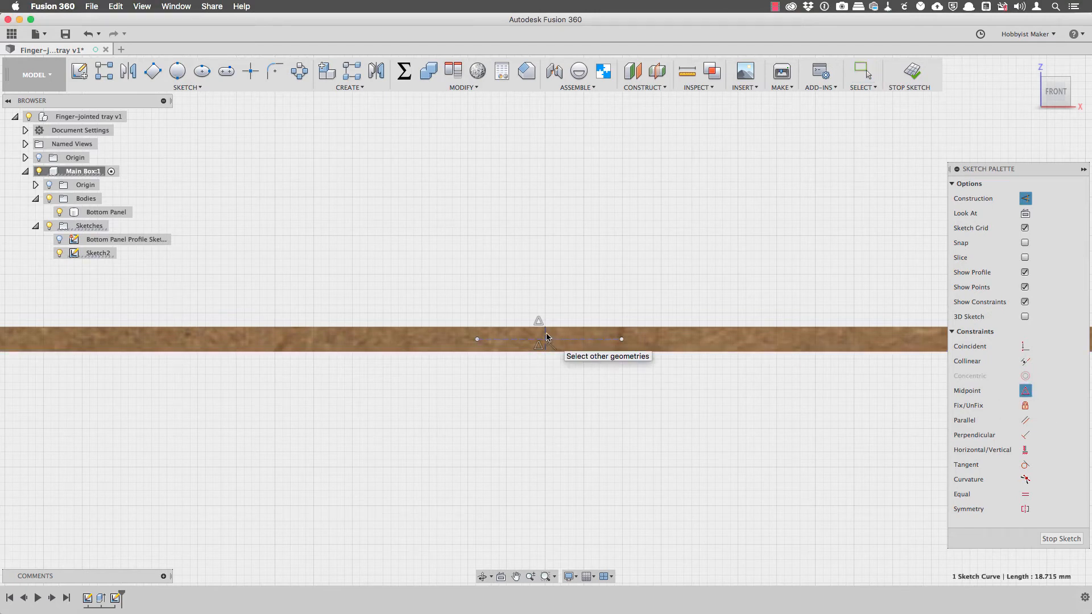
pyautogui.click(546, 339)
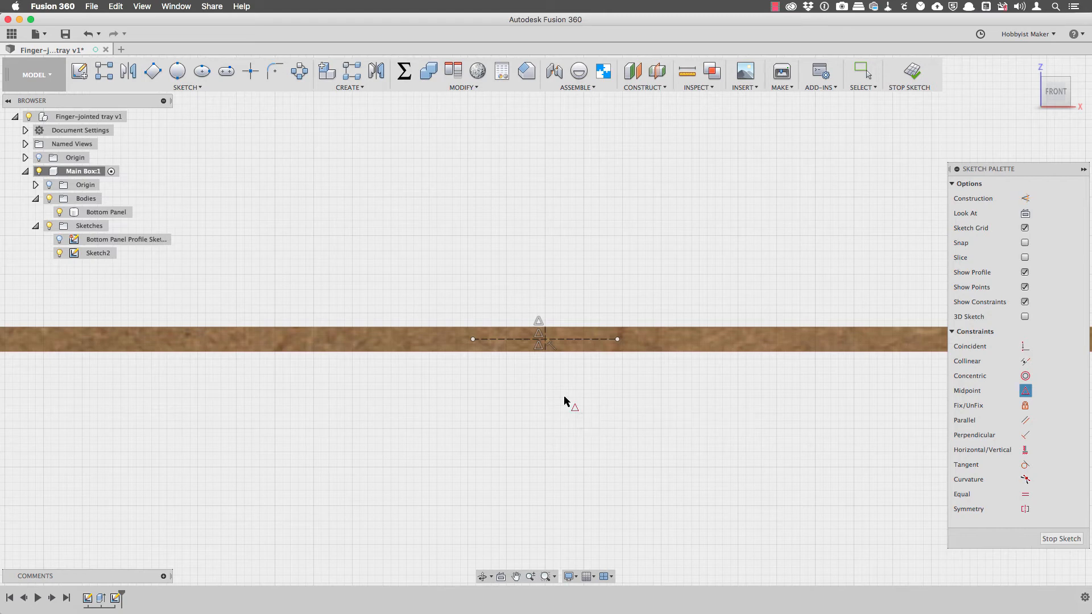
pyautogui.press('Escape')
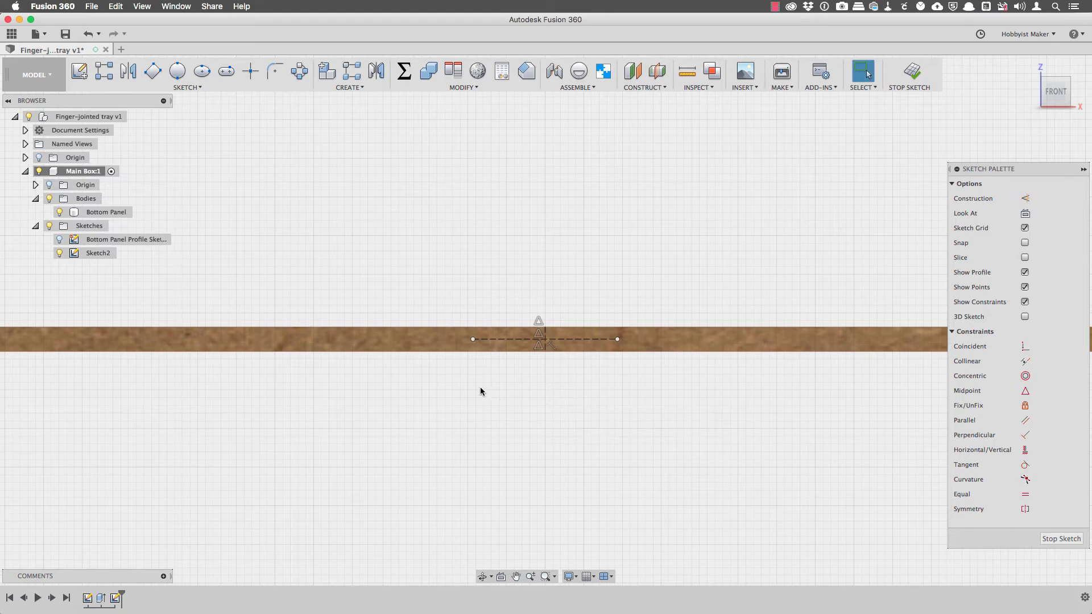
# Draw a rectangle about 10.5 mm wide spanning the panel edge's full thickness, overlapping the left end of the horizontal construction line.
pyautogui.press('r')
pyautogui.click(425, 352)
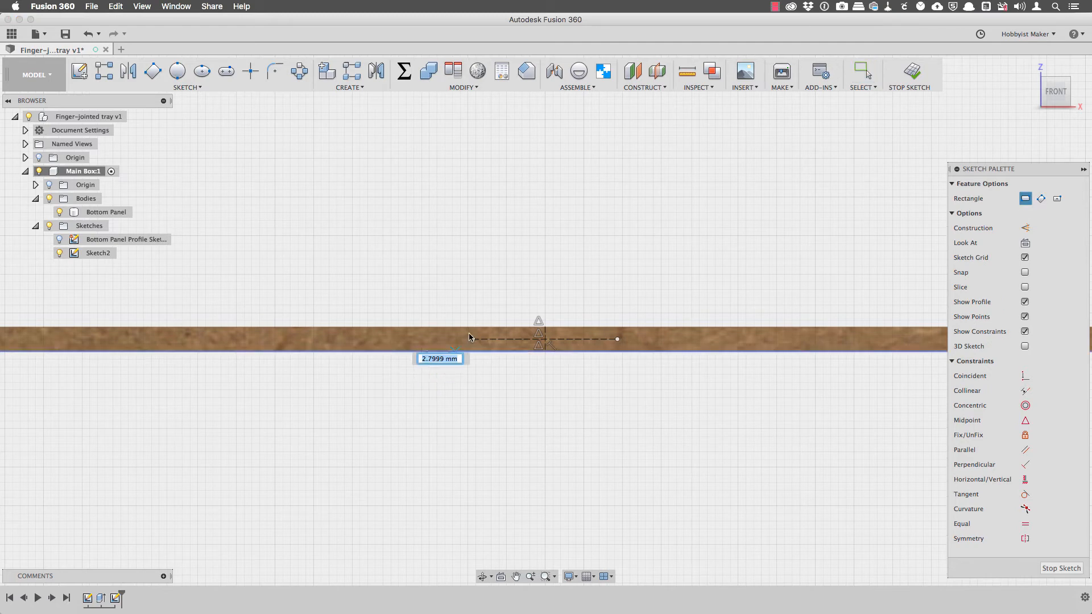
pyautogui.click(503, 326)
pyautogui.press('Escape')
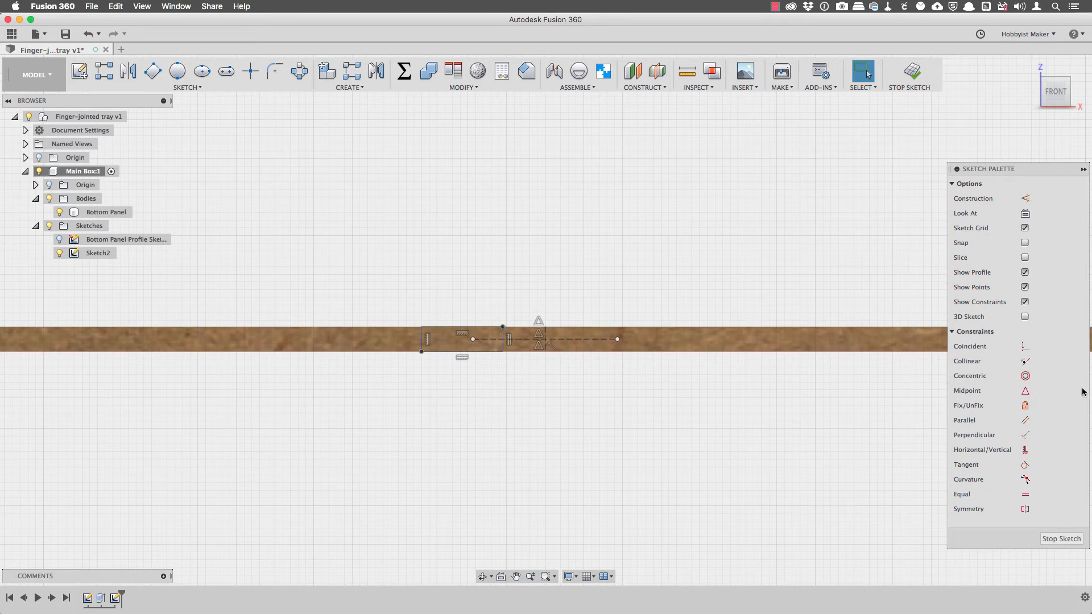
# Apply a Coincident constraint between the horizontal construction line's left endpoint and the rectangle's left side.
pyautogui.click(1024, 347)
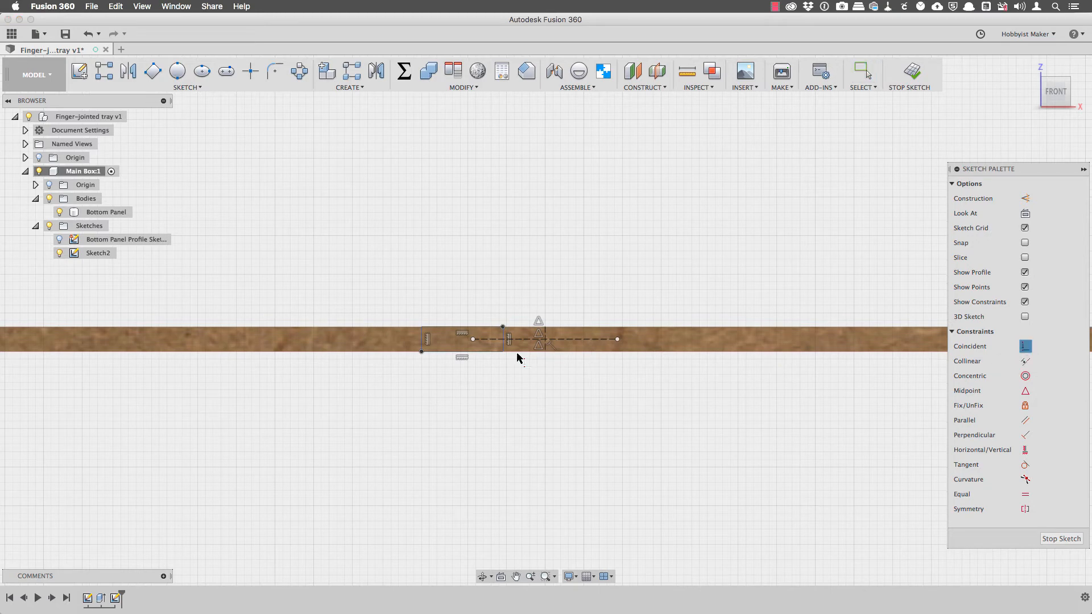
pyautogui.click(473, 341)
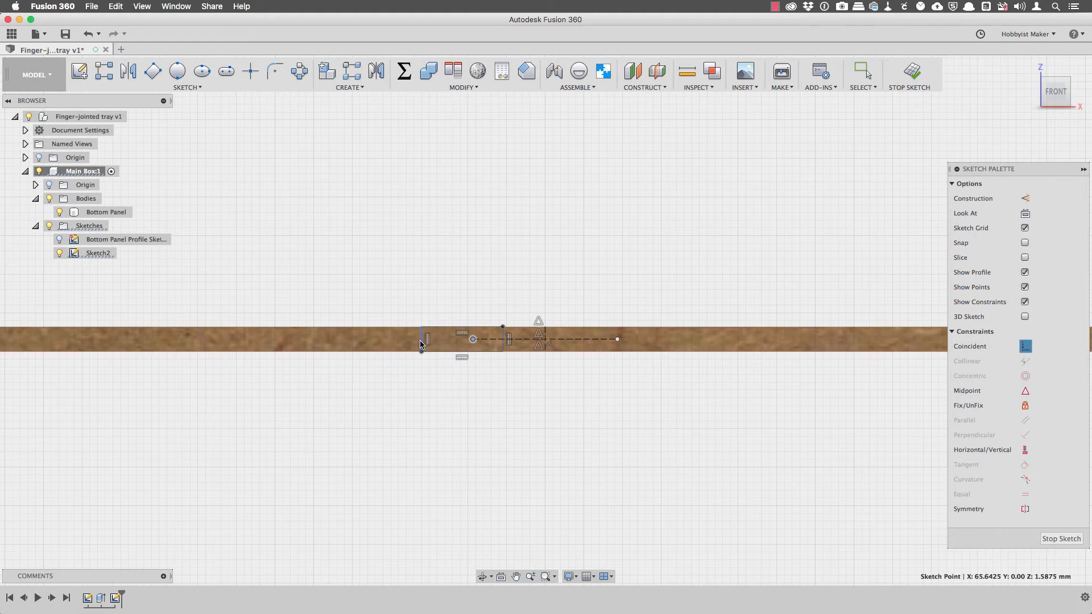
pyautogui.click(421, 344)
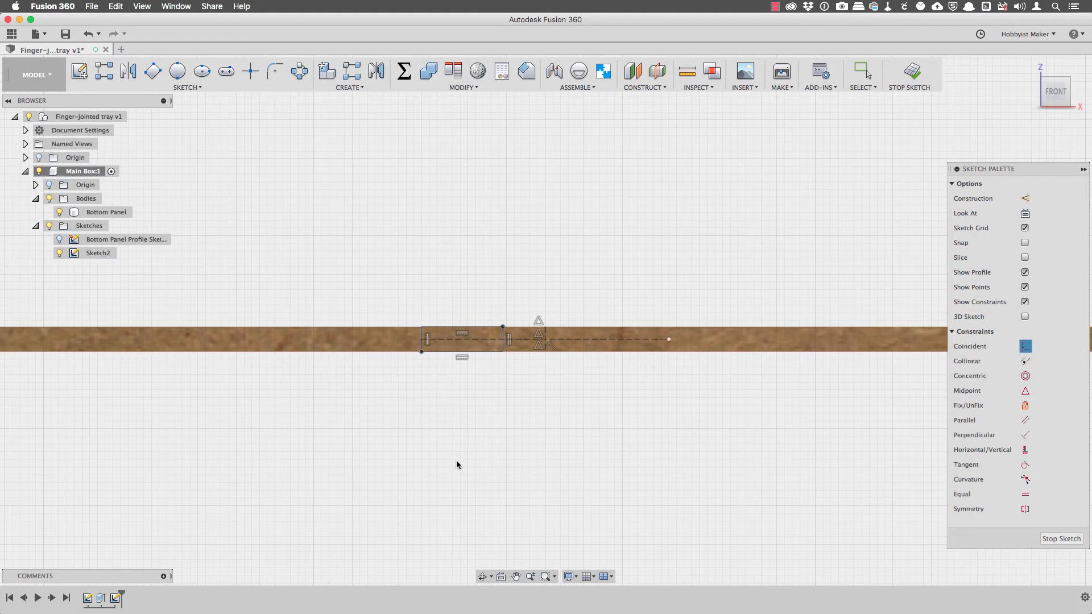
pyautogui.press('Escape')
# Dimension the rectangle's width with the user parameter lfingerw.
pyautogui.click(463, 328)
pyautogui.click(465, 301)
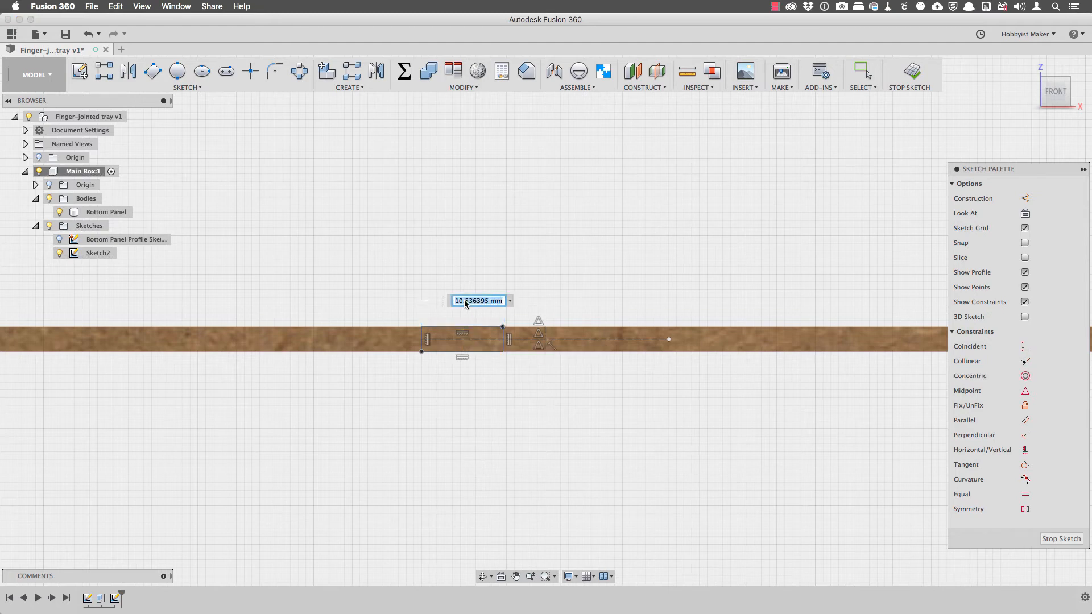
pyautogui.write('fingerw')
pyautogui.press('Return')
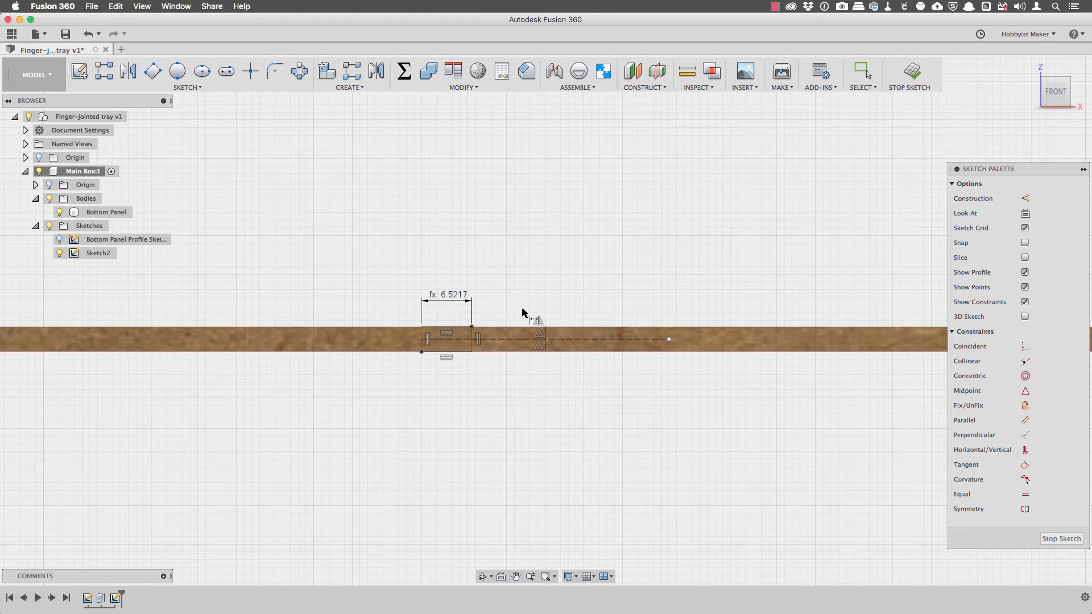
# Dimension the horizontal construction line's length with the user parameter lnotchl.
pyautogui.click(508, 341)
pyautogui.click(508, 372)
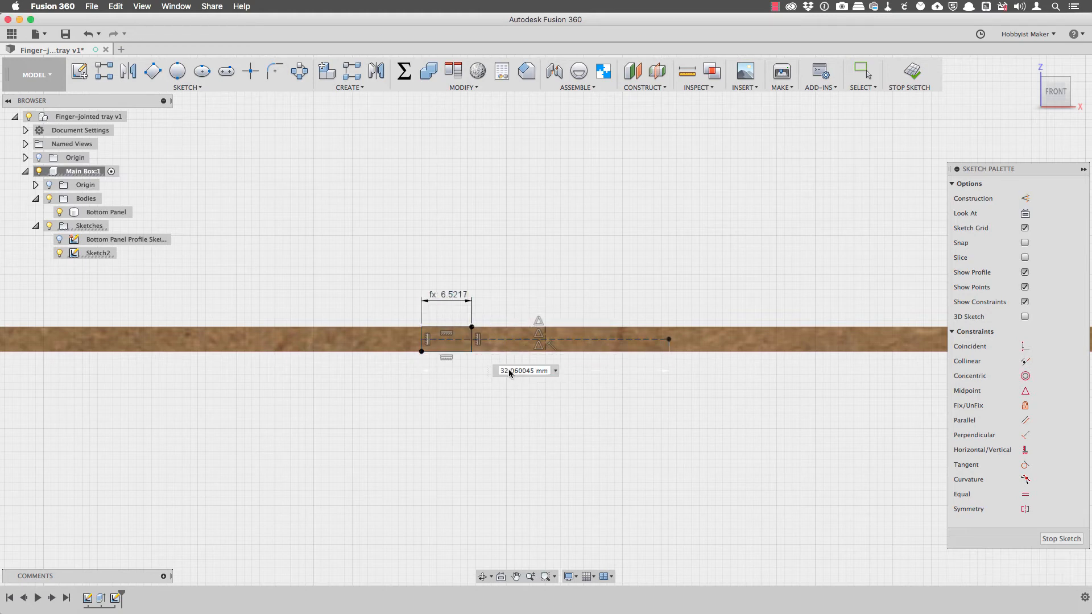
pyautogui.write('lno')
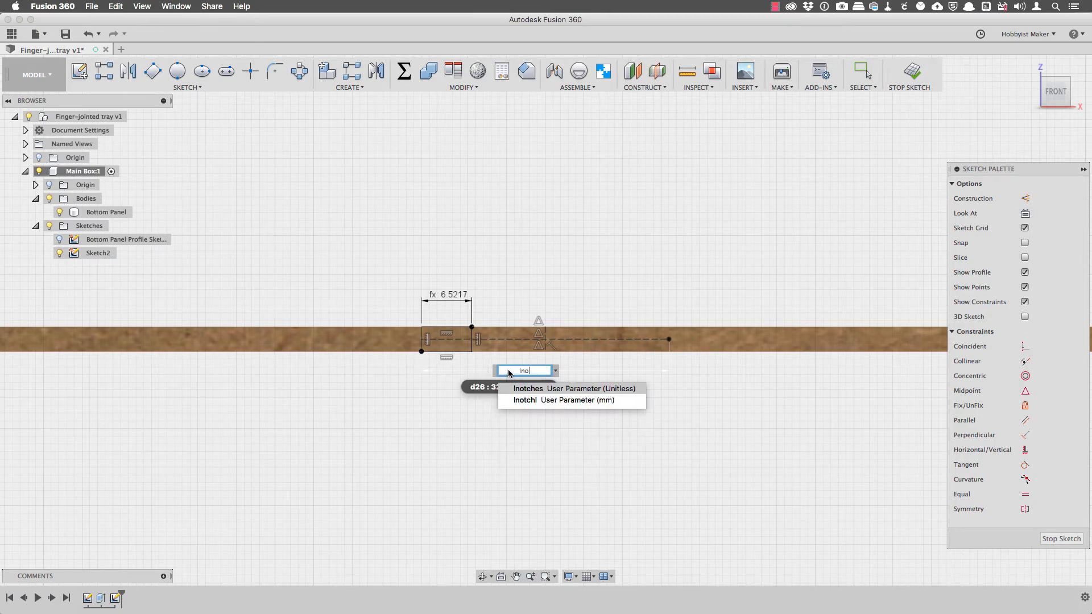
pyautogui.write('tchl')
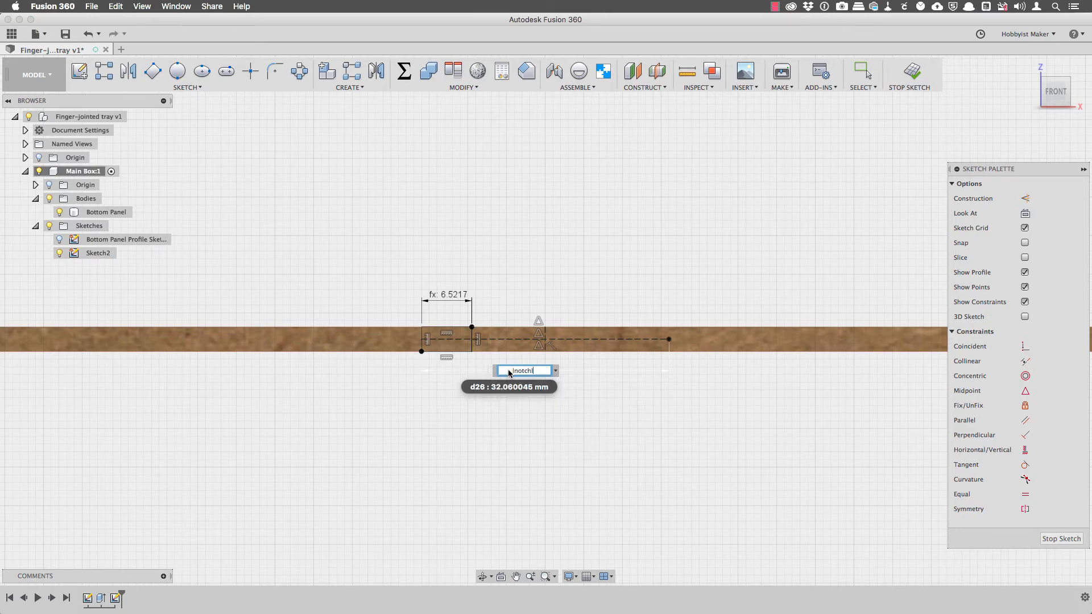
pyautogui.press('Return')
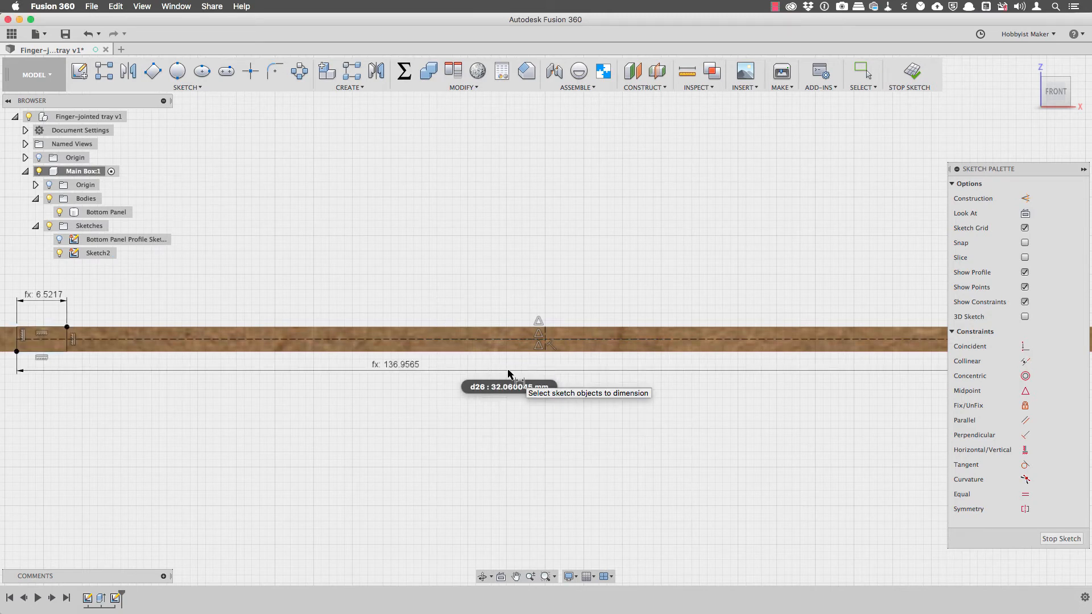
# Extrude the rectangle profile by -thickness as a cut to make the first notch in the bottom panel's front edge.
pyautogui.press('e')
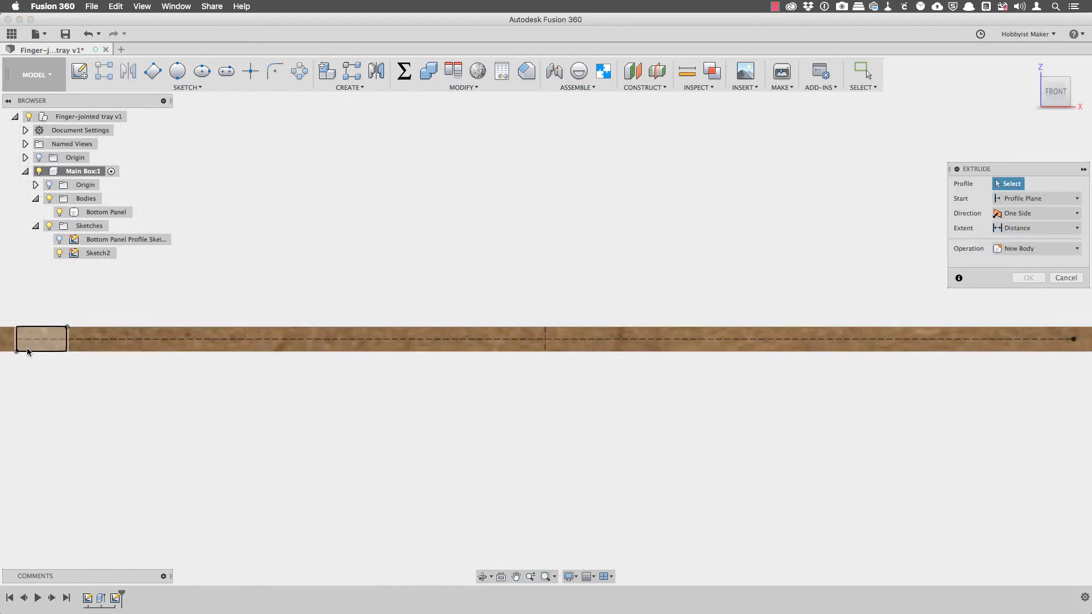
pyautogui.click(38, 347)
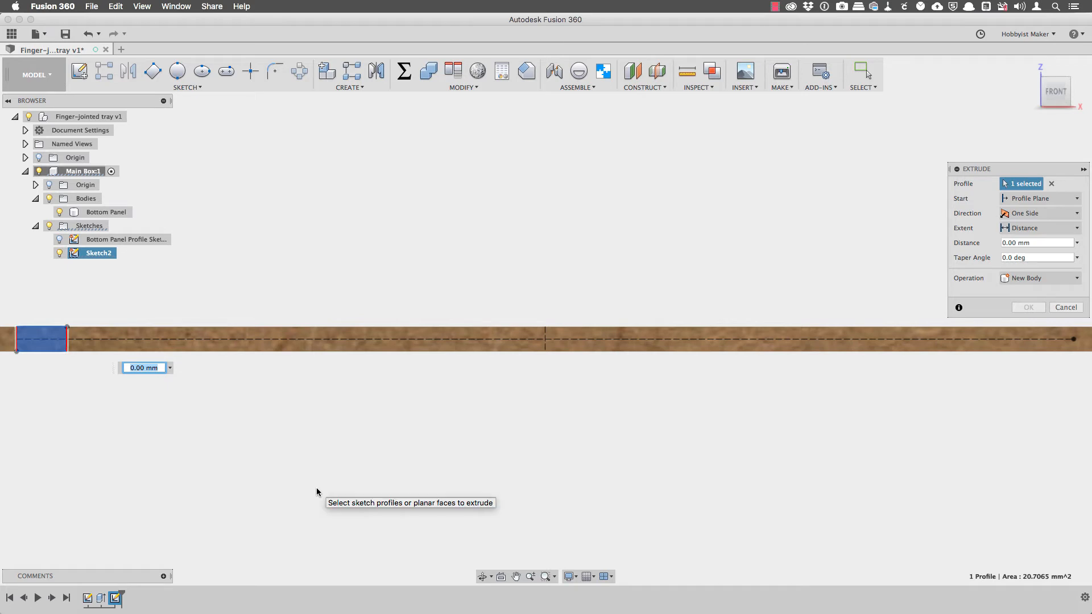
pyautogui.write('-t')
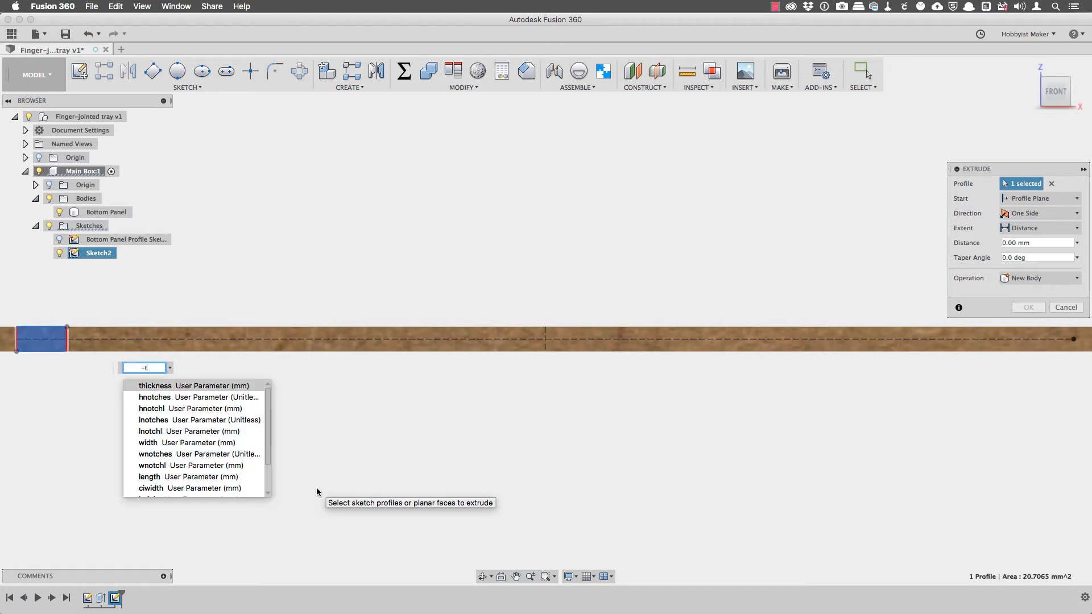
pyautogui.write('hickness')
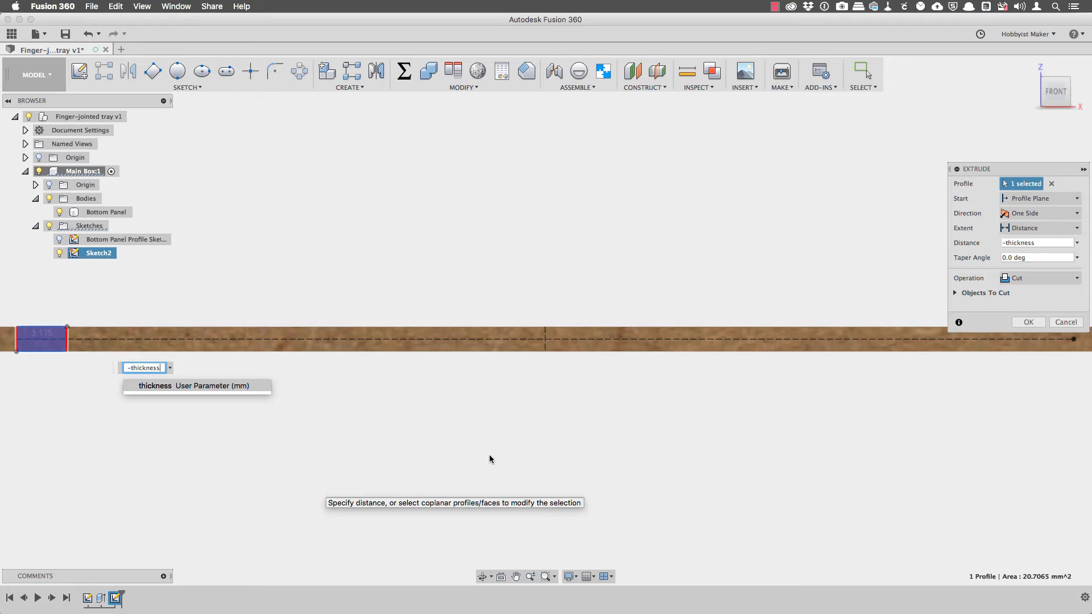
pyautogui.keyDown('shift'); pyautogui.moveTo(489, 456); pyautogui.dragTo(427, 473, button='middle'); pyautogui.keyUp('shift')
pyautogui.scroll(-2, 428, 477)
pyautogui.moveTo(227, 432); pyautogui.dragTo(384, 442, button='middle')
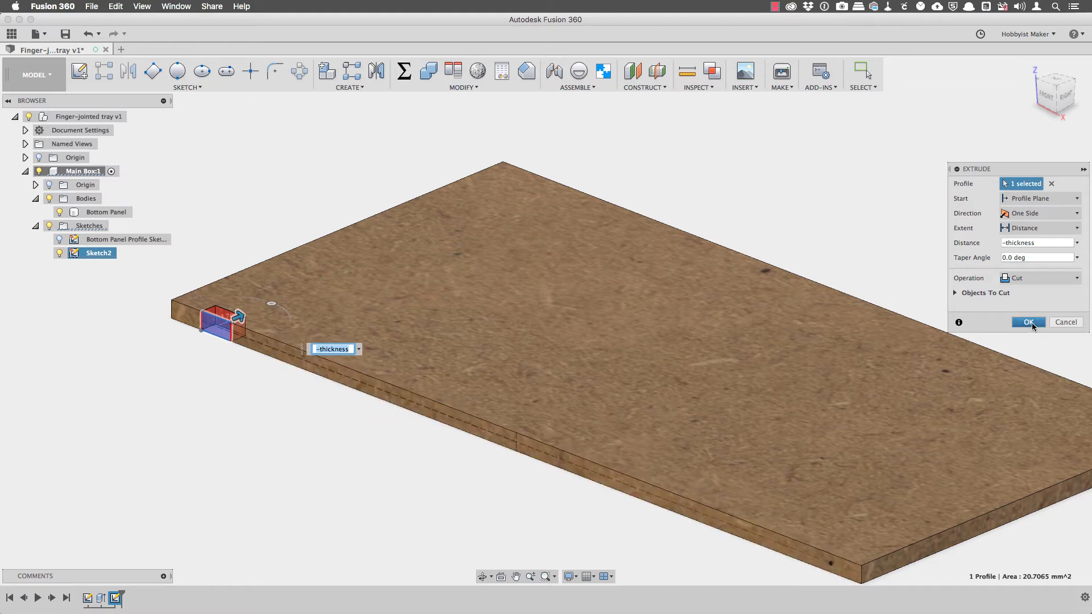
pyautogui.click(1029, 322)
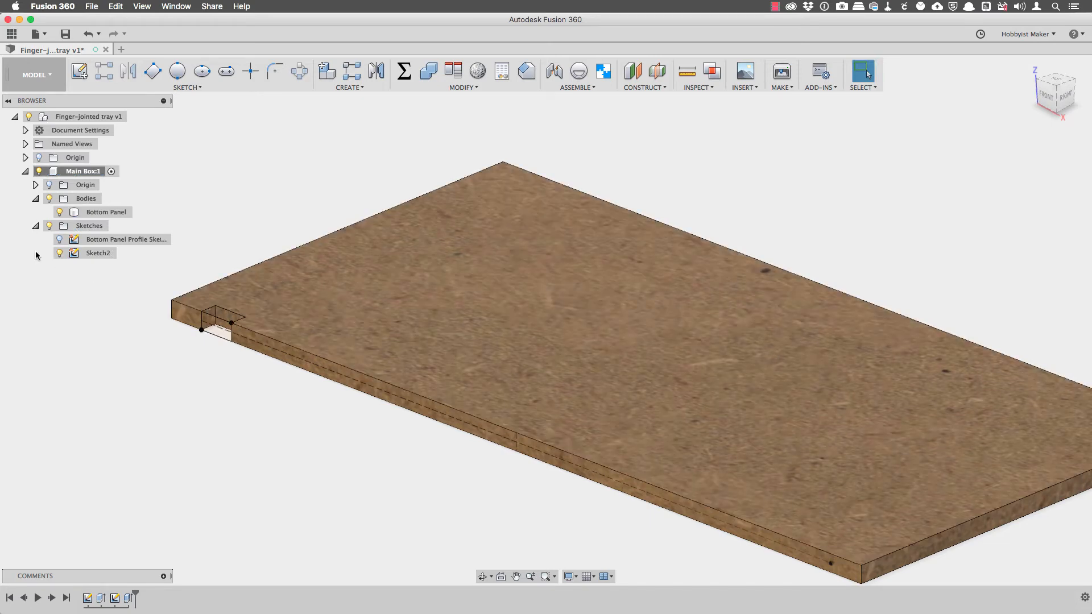
# Rename the notch sketch "Bottom Panel Front Fingers Sketch" and hide it.
pyautogui.doubleClick(97, 253)
pyautogui.write('Bo')
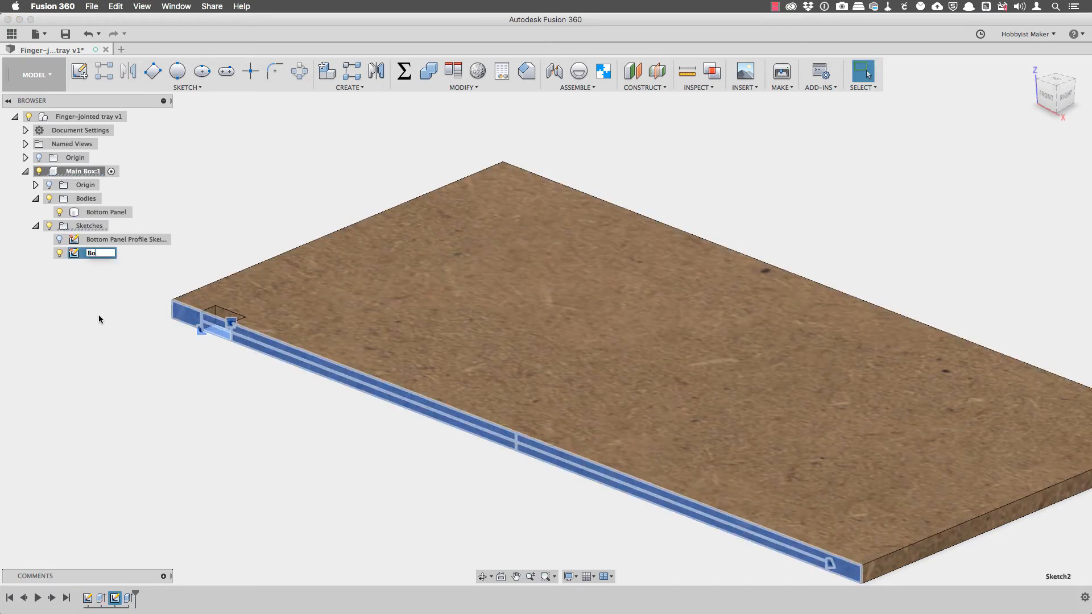
pyautogui.write('ttom Panel Front Finger Sketch')
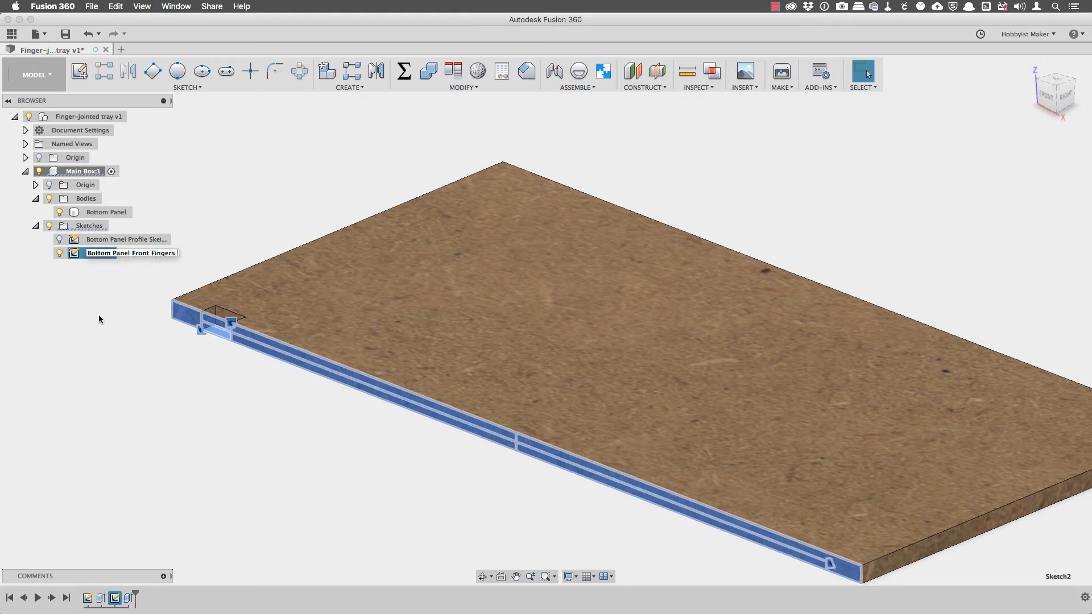
pyautogui.press('Return')
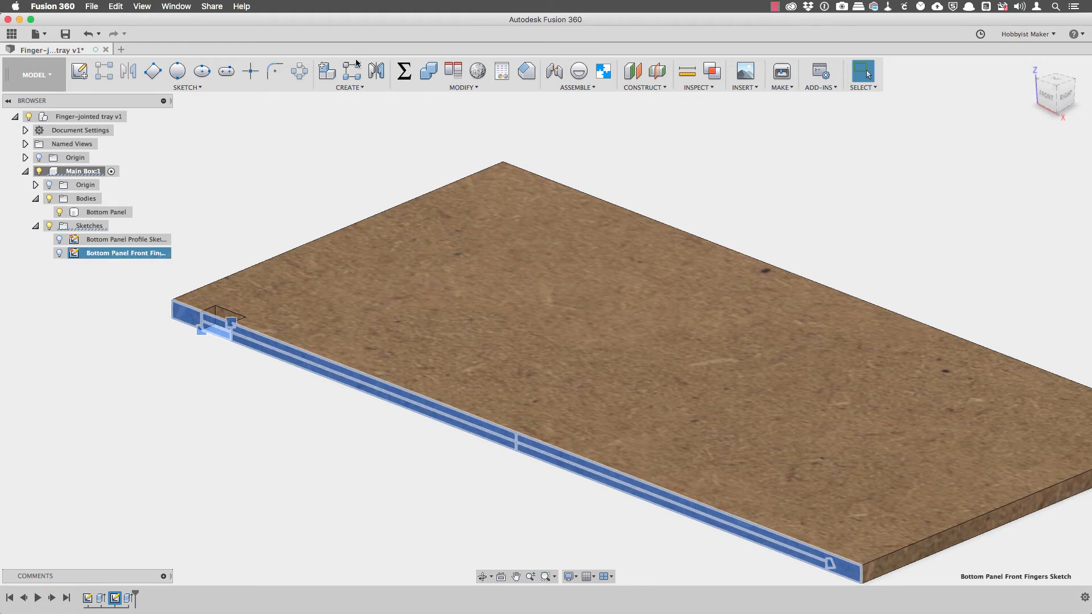
# Set up a rectangular pattern of type Features with the notch cut as object and the panel's long front edge direction (X axis).
pyautogui.click(354, 69)
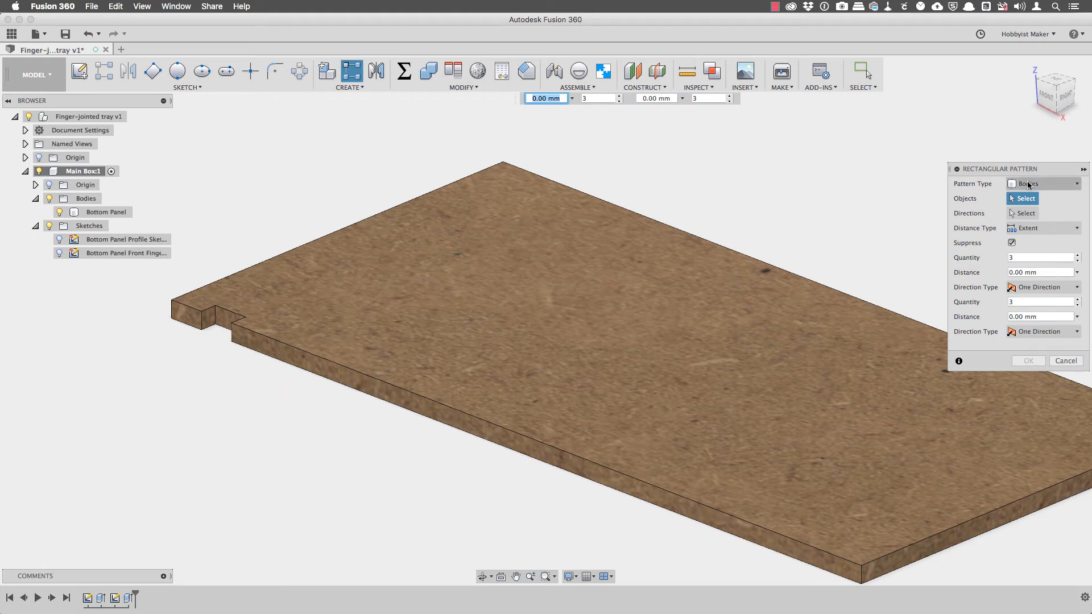
pyautogui.click(1029, 185)
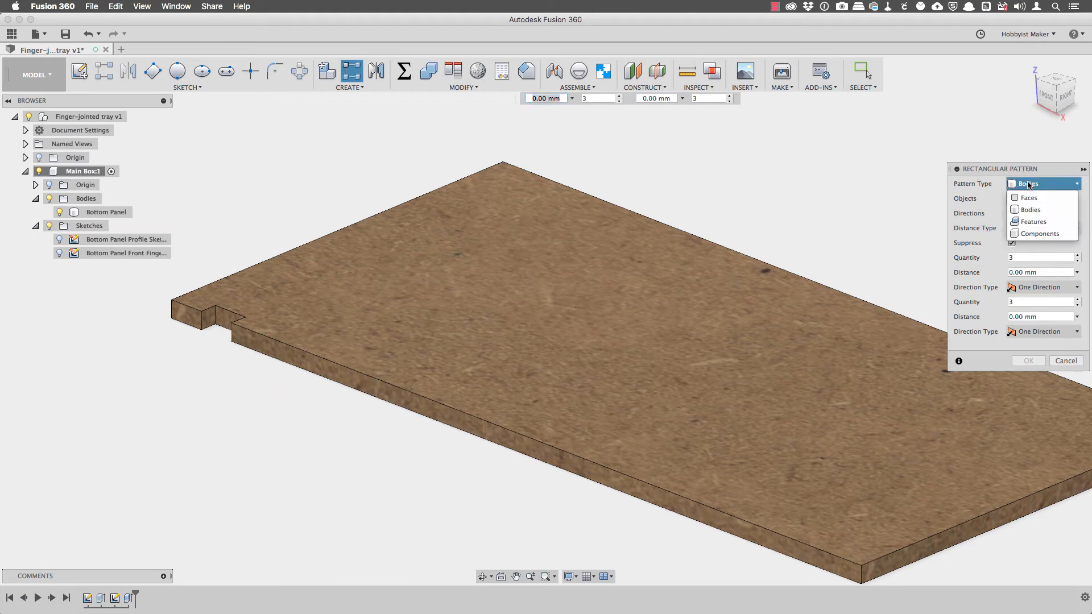
pyautogui.click(1027, 223)
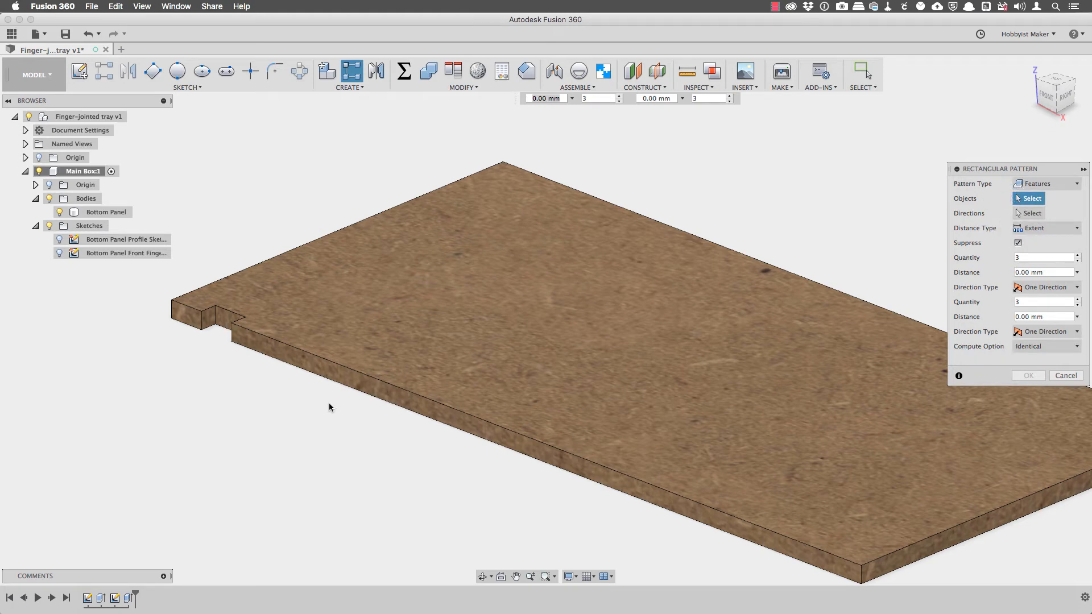
pyautogui.click(131, 597)
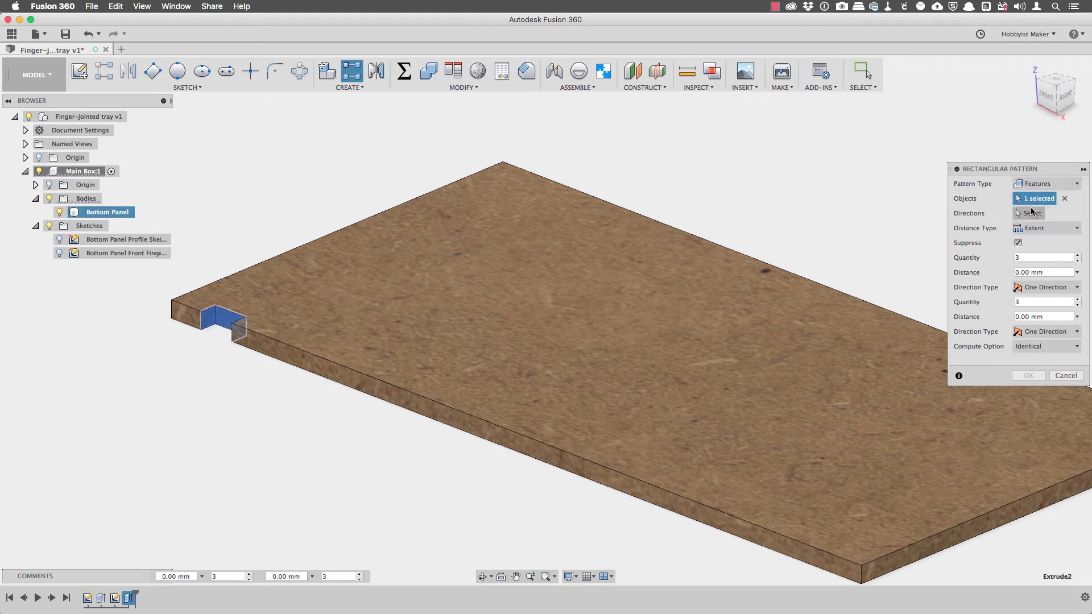
pyautogui.click(1032, 212)
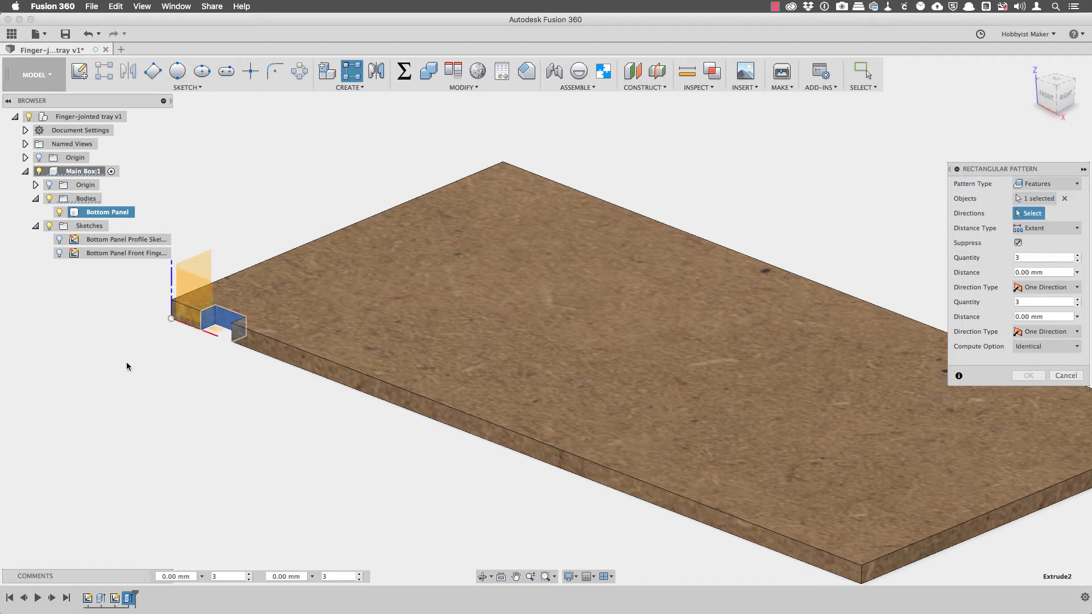
pyautogui.click(215, 339)
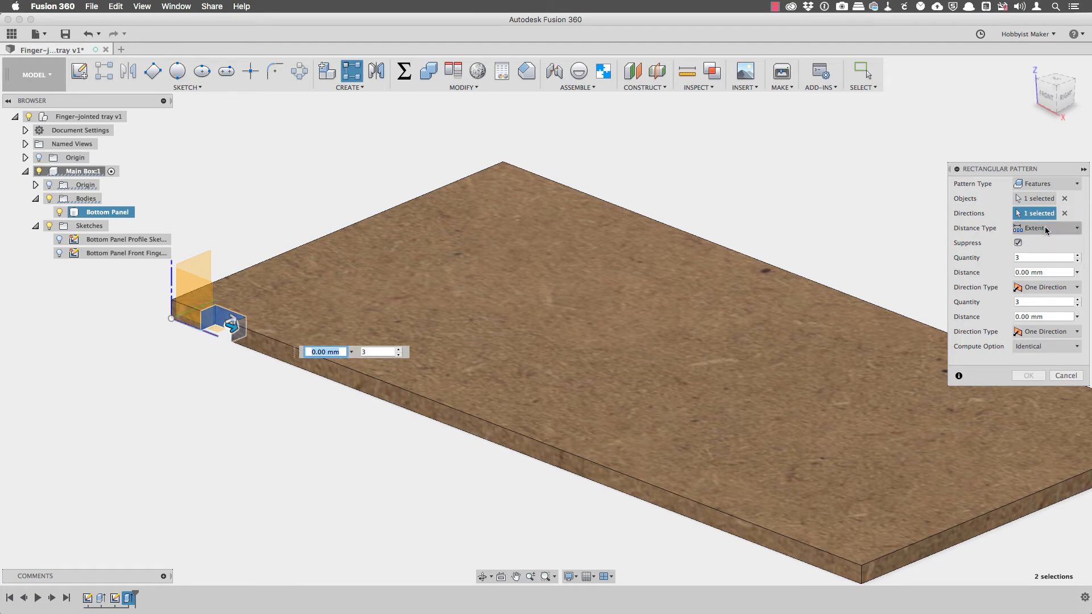
# Set the pattern's first direction to quantity lnotches and distance lnotchl-lfingerw.
pyautogui.click(1027, 258)
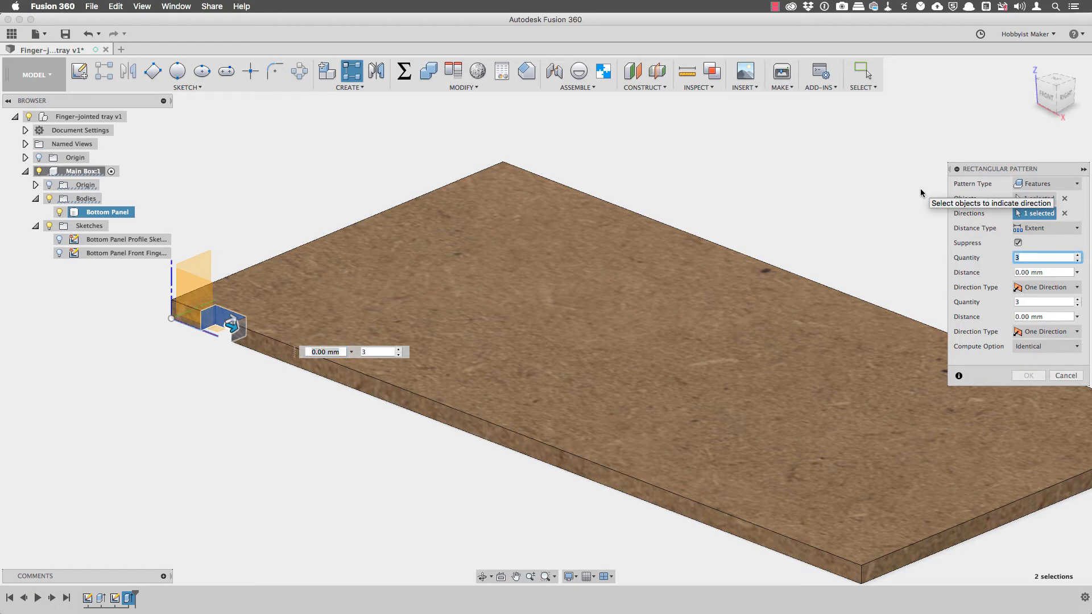
pyautogui.write('Inotches')
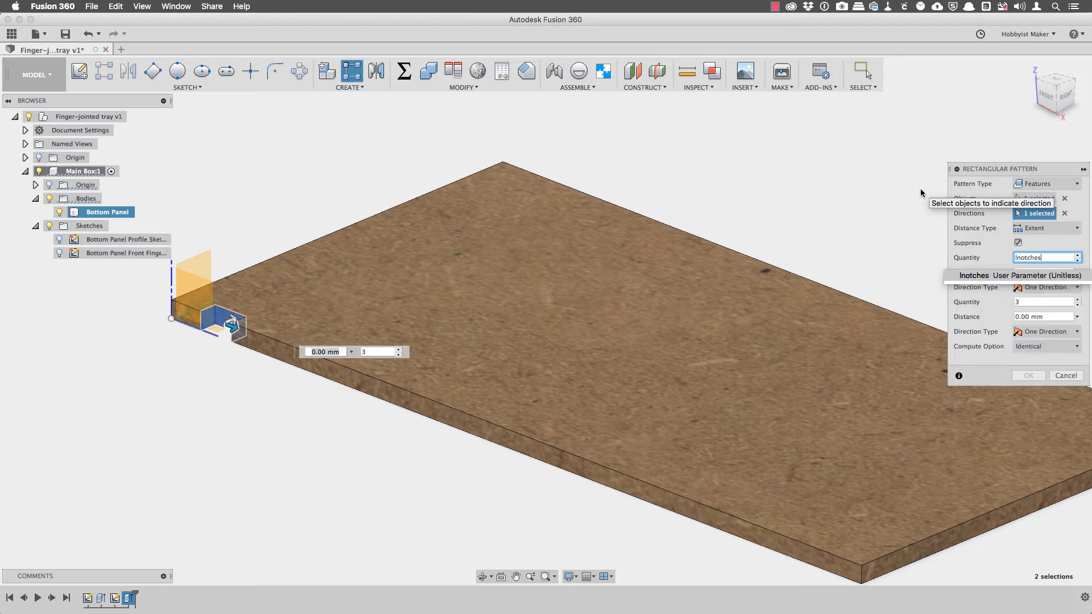
pyautogui.press('Tab')
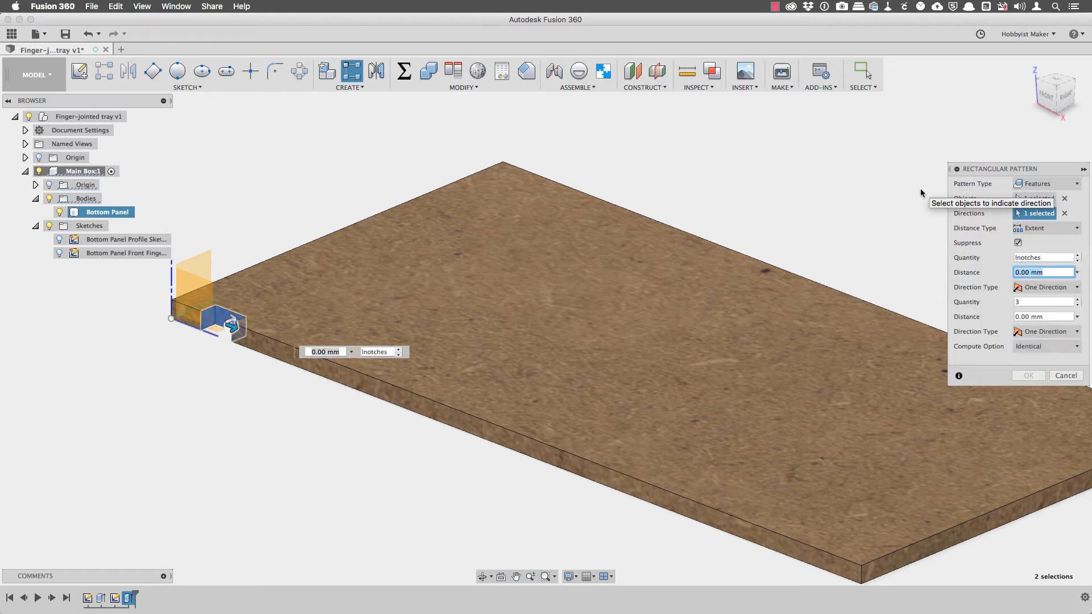
pyautogui.write('Inotch')
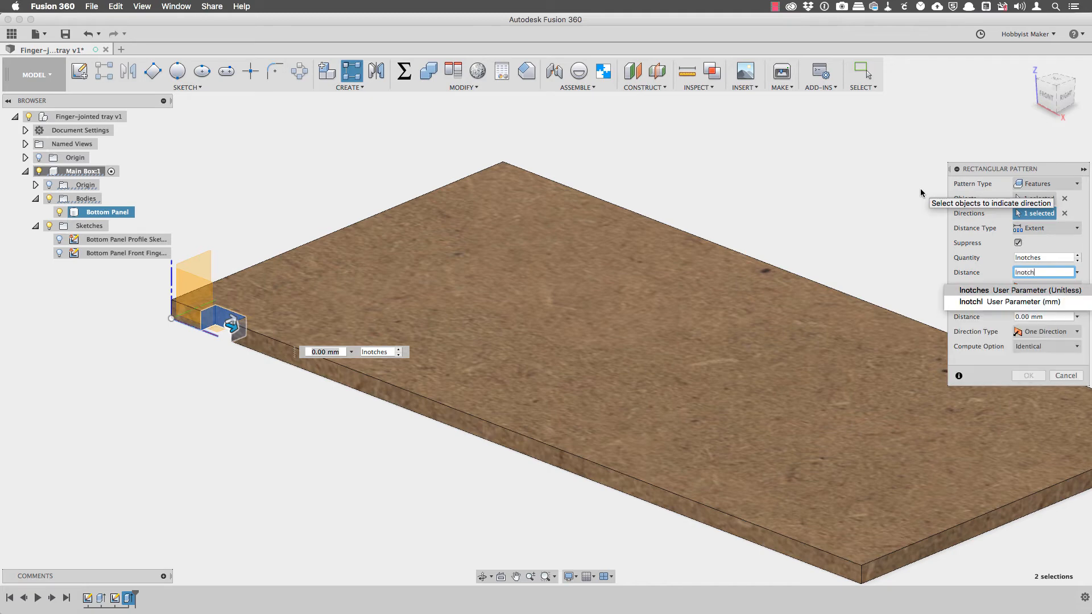
pyautogui.write('l-lfingerw')
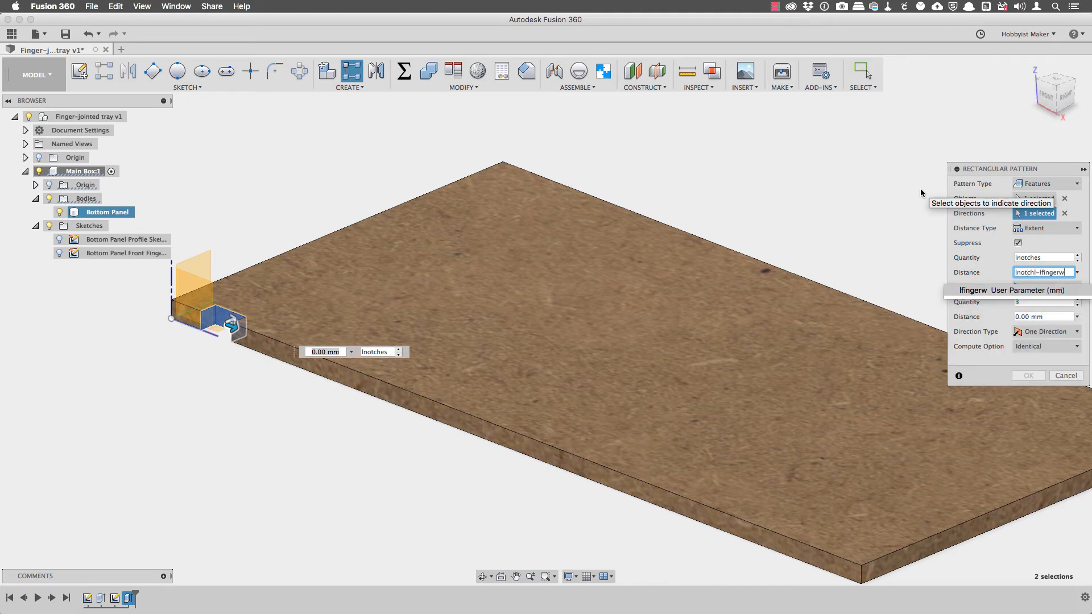
pyautogui.press('Tab')
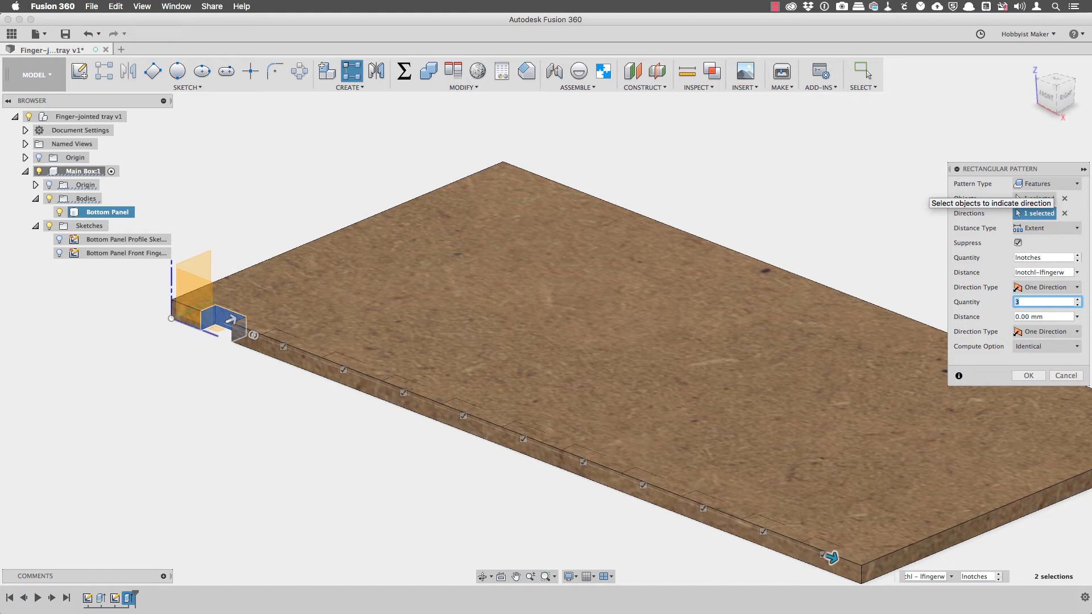
# Set the pattern's second direction to quantity 2 and distance width-thickness.
pyautogui.write('2')
pyautogui.press('Tab')
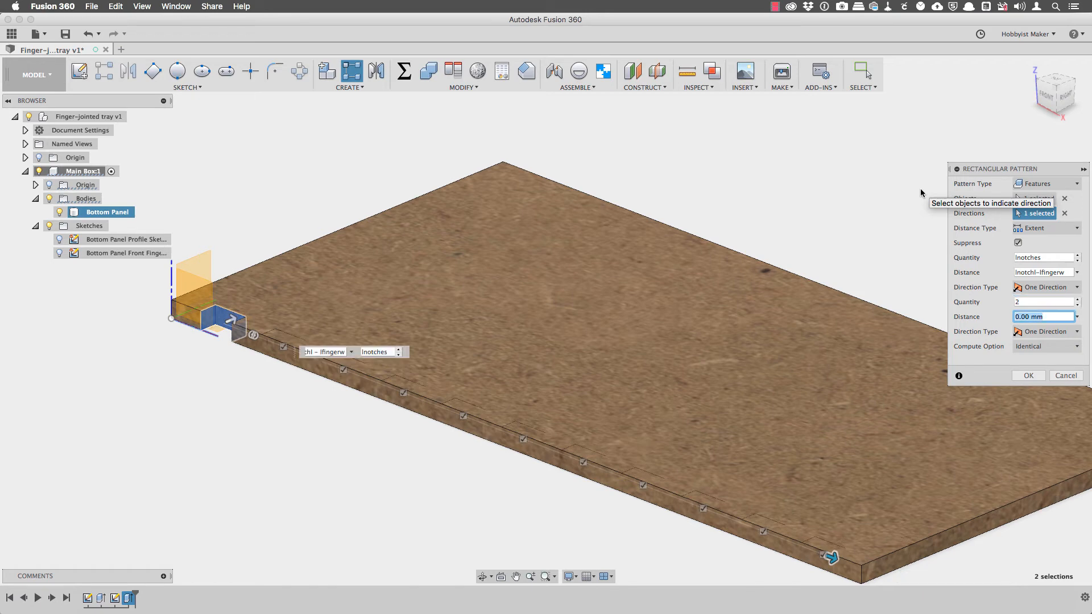
pyautogui.write('width-thi')
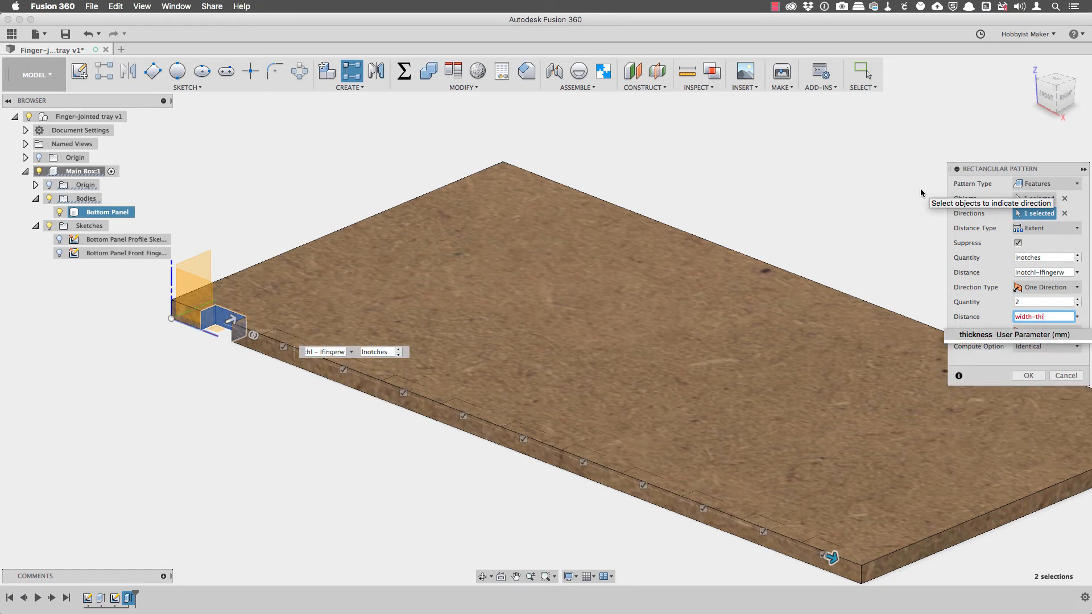
pyautogui.write('ckness')
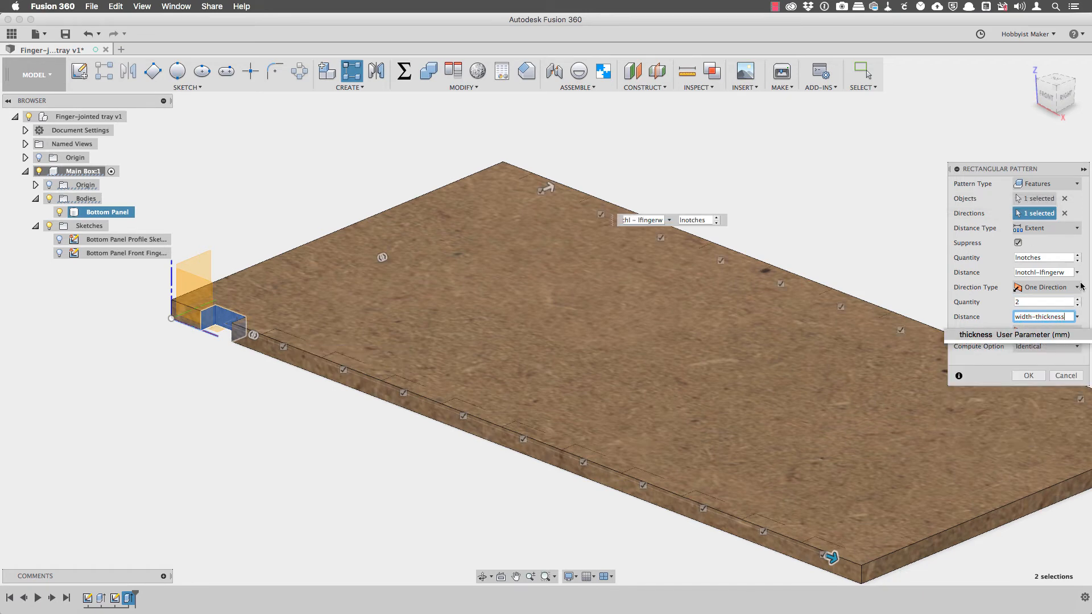
# Keep the rectangular pattern's compute option on Identical and create the notch pattern.
pyautogui.click(1032, 367)
pyautogui.click(1053, 347)
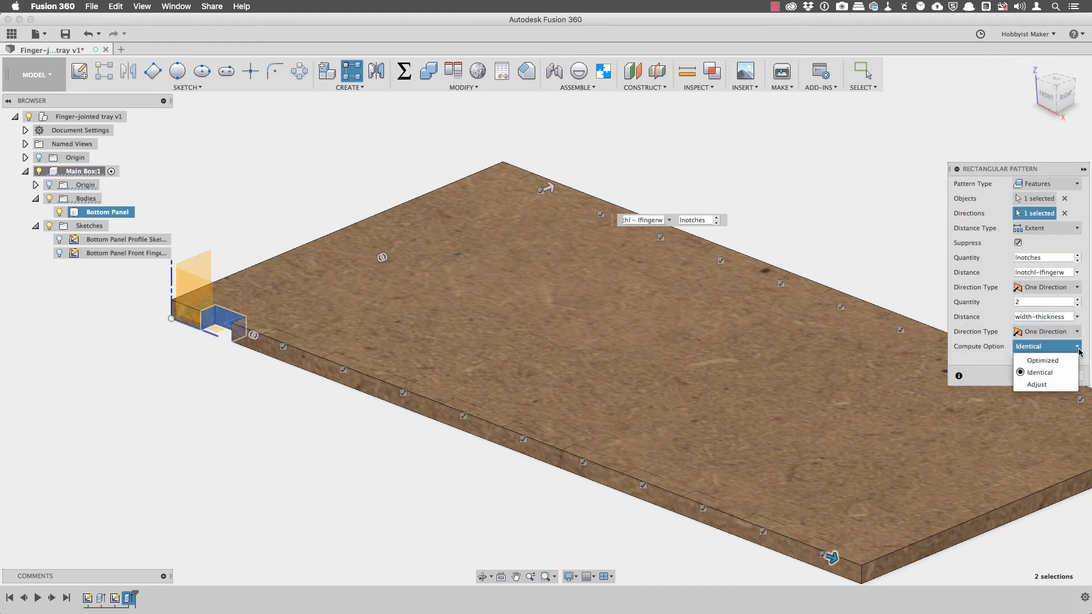
pyautogui.click(1065, 373)
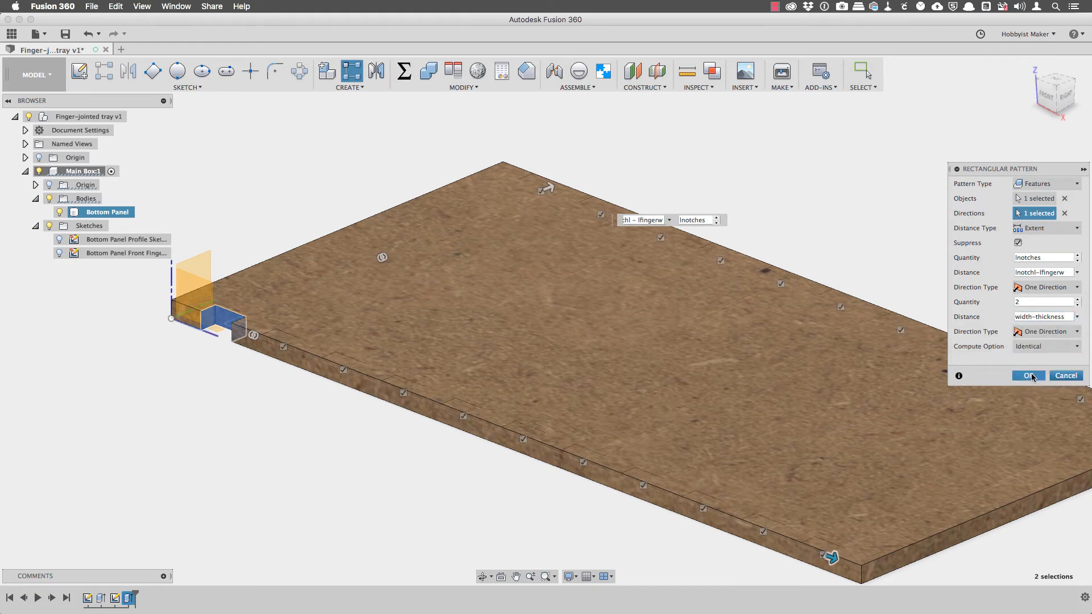
pyautogui.click(1030, 377)
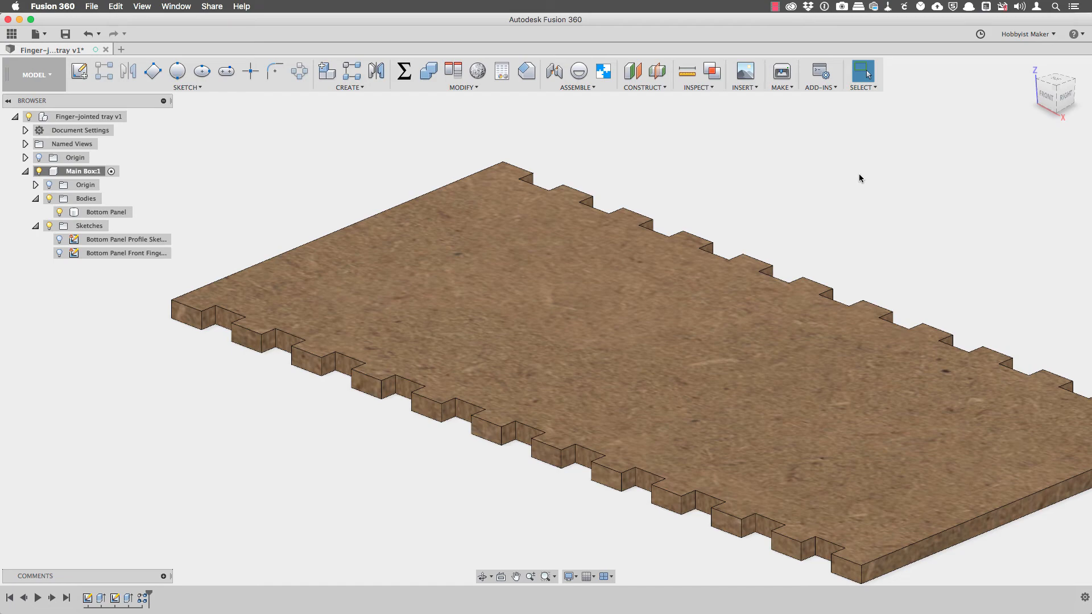
# Start a sketch on the bottom panel's left end face and draw a vertical construction line between its upper and lower edge midpoints.
pyautogui.click(79, 74)
pyautogui.click(435, 450)
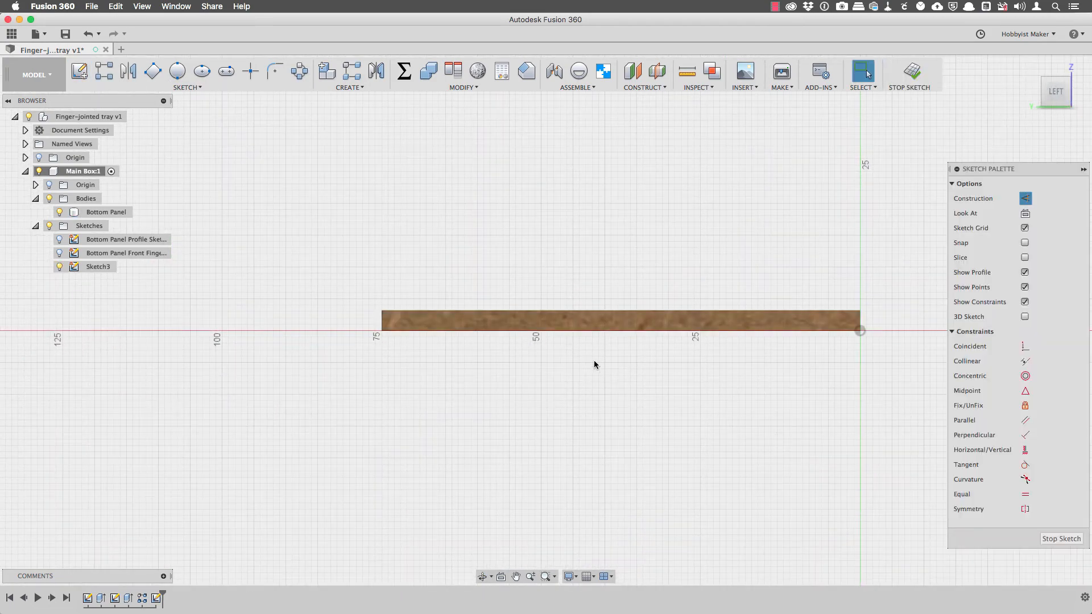
pyautogui.press('l')
pyautogui.click(620, 311)
pyautogui.click(620, 331)
pyautogui.scroll(3, 616, 325)
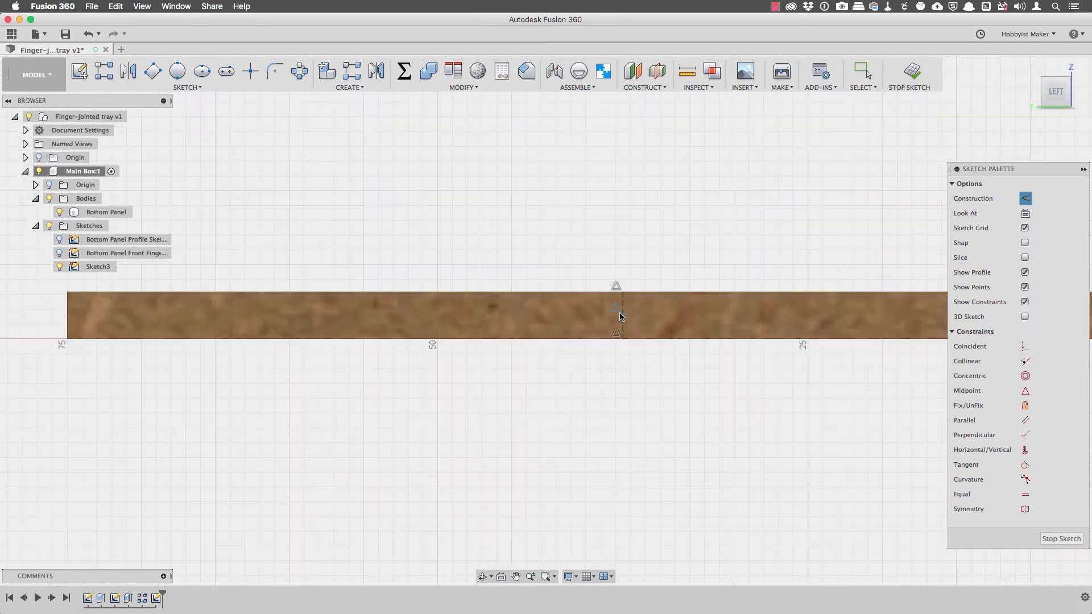
# Draw a horizontal construction line about 7.9 mm long across the vertical centerline and constrain the two lines with Midpoint.
pyautogui.click(571, 315)
pyautogui.click(689, 315)
pyautogui.click(1025, 390)
pyautogui.click(627, 312)
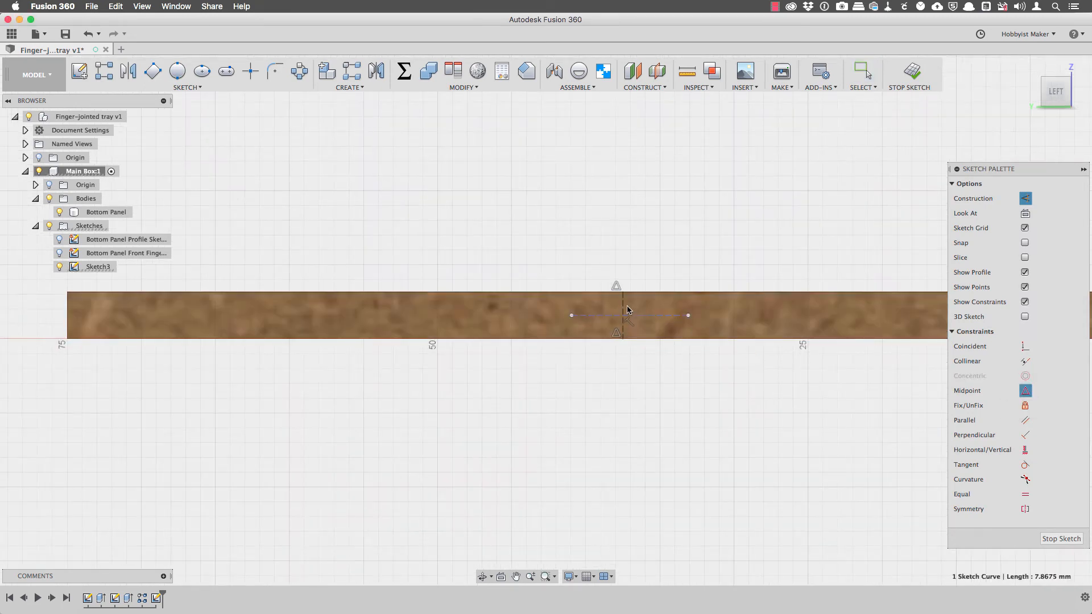
pyautogui.click(624, 306)
# Draw a full-thickness rectangle about 5 mm wide beside the centerline and make the horizontal construction line's endpoint coincident with its outer side.
pyautogui.press('x')
pyautogui.press('r')
pyautogui.click(658, 292)
pyautogui.click(731, 339)
pyautogui.press('Escape')
pyautogui.click(1026, 347)
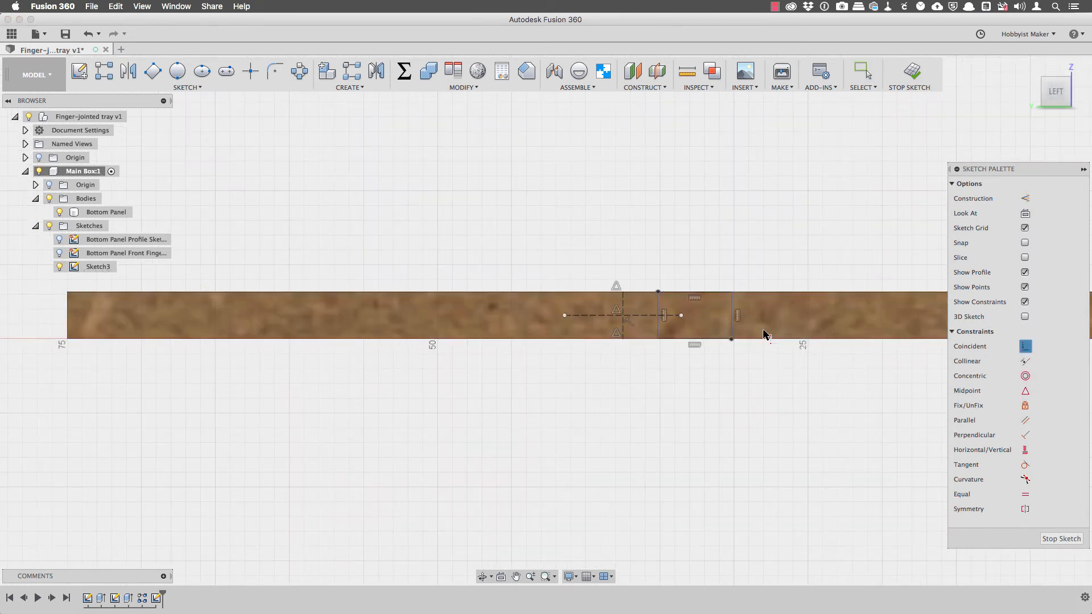
pyautogui.click(681, 315)
pyautogui.click(732, 327)
# Dimension the notch rectangle's width with the parameter wfingerw.
pyautogui.press('d')
pyautogui.click(714, 339)
pyautogui.click(708, 376)
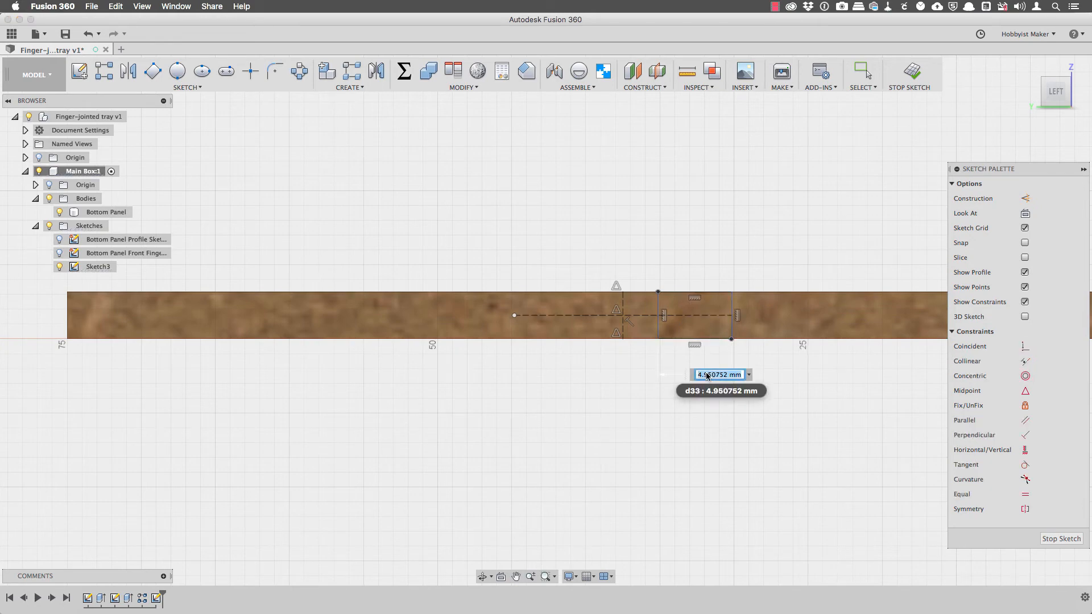
pyautogui.write('fingerw')
pyautogui.press('Return')
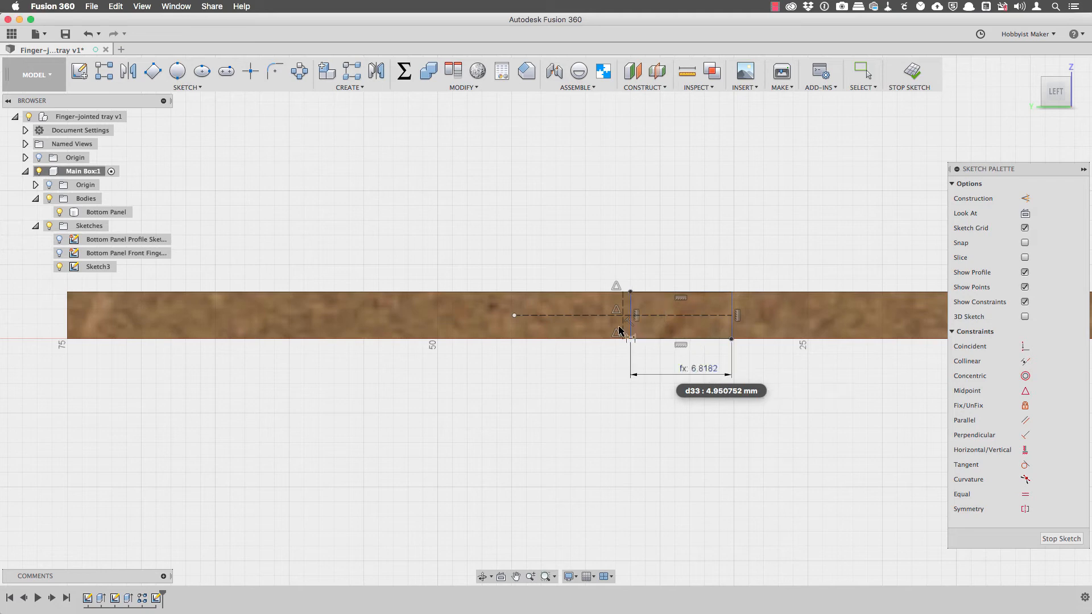
# Dimension the horizontal construction line's overall length with the parameter wnotchl.
pyautogui.click(664, 315)
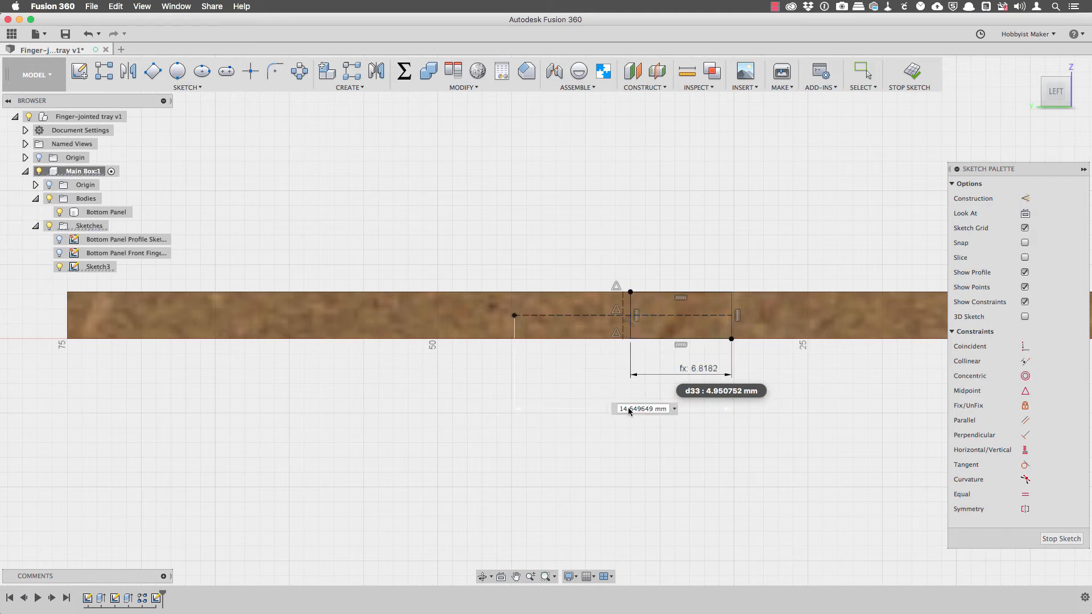
pyautogui.click(629, 408)
pyautogui.write('wnotchl')
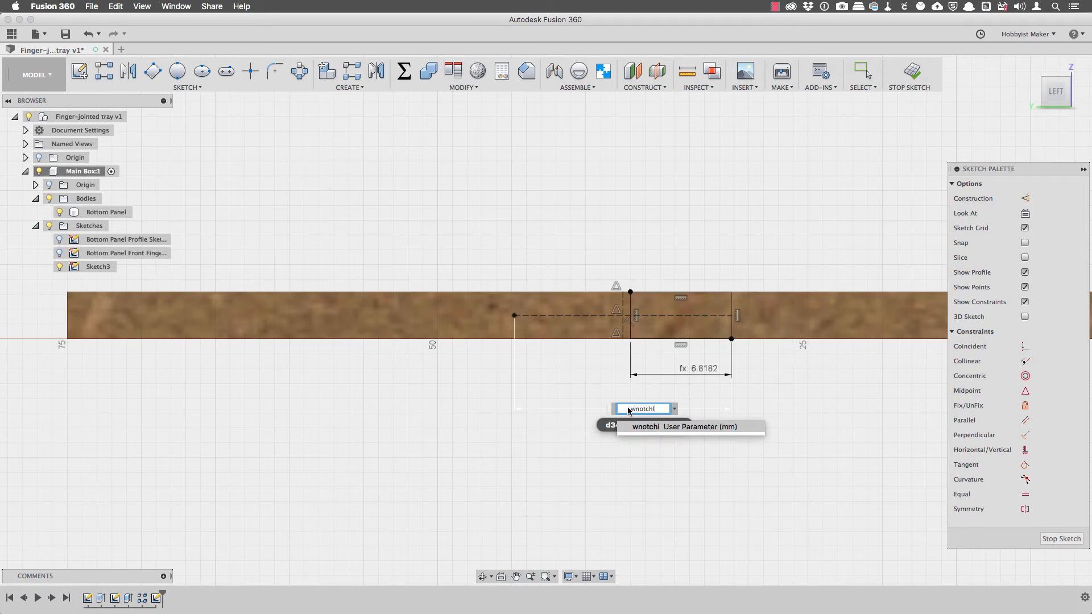
pyautogui.press('Return')
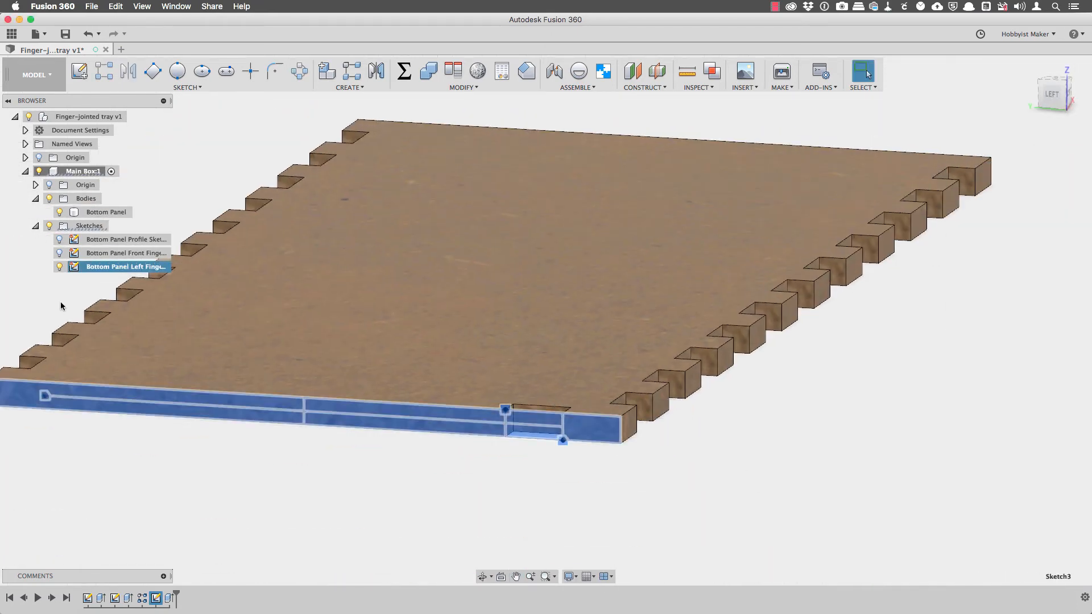
# Set up a rectangular pattern of the left notch cut along the panel's short edge with quantity wnotches and distance wnotchl-wfingerw.
pyautogui.click(352, 71)
pyautogui.click(597, 421)
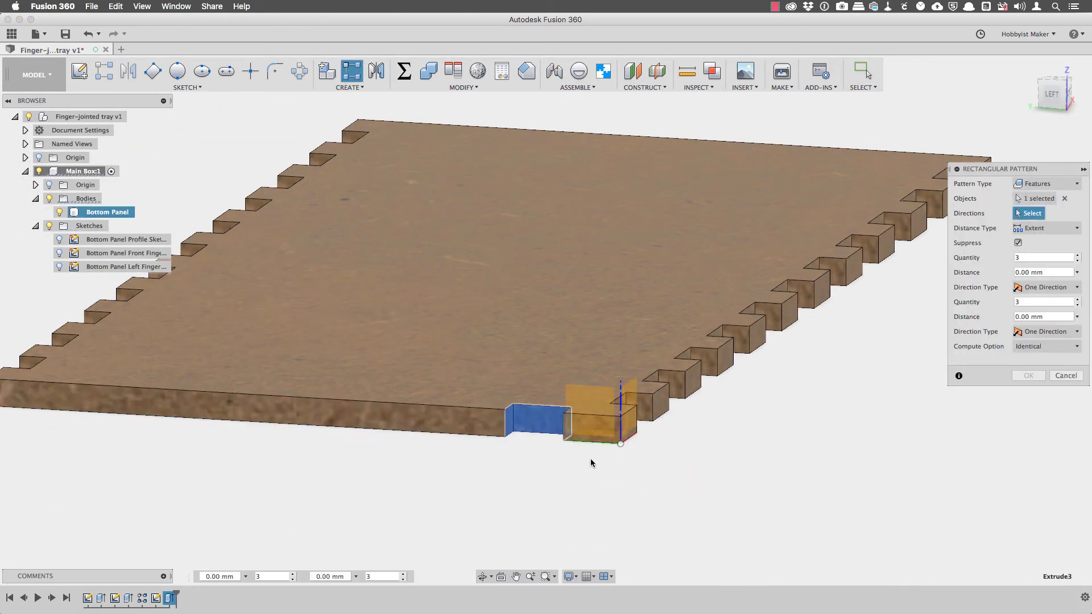
pyautogui.click(591, 441)
pyautogui.press('Tab')
pyautogui.write('wnotches')
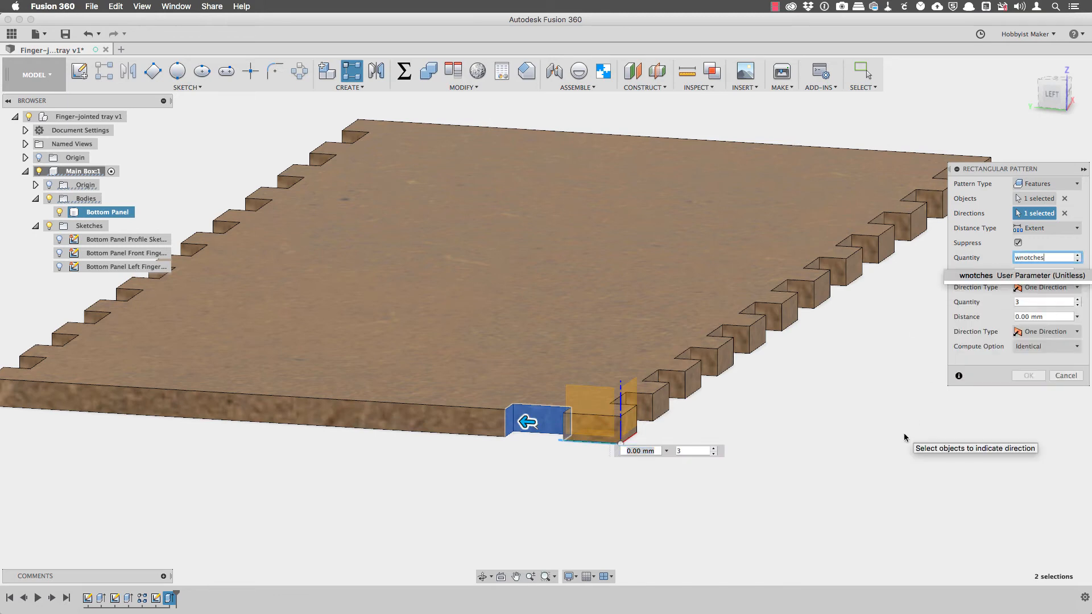
pyautogui.press('Tab')
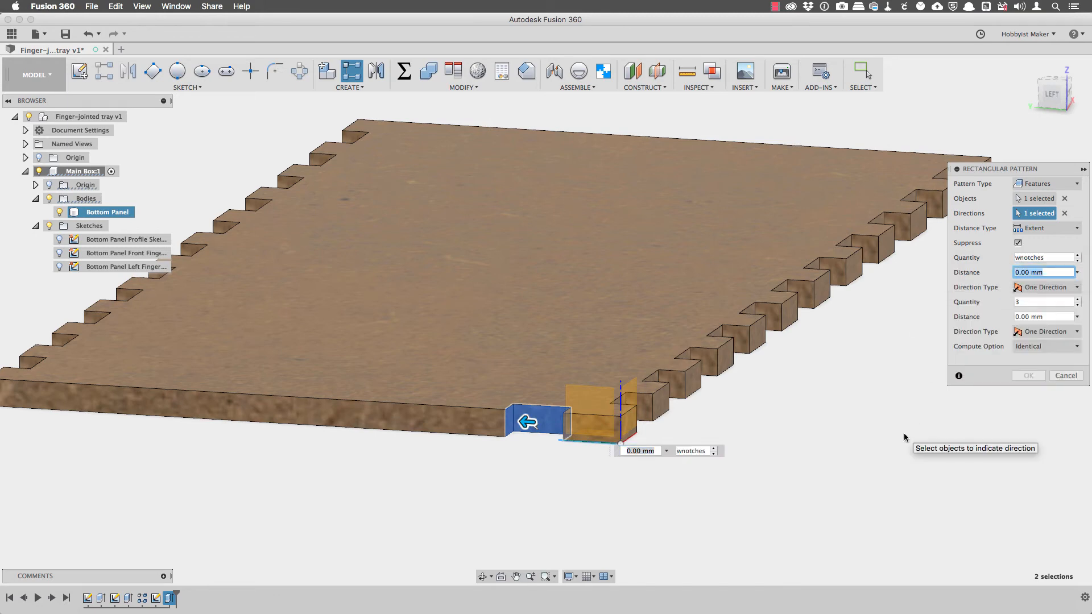
pyautogui.write('wnot')
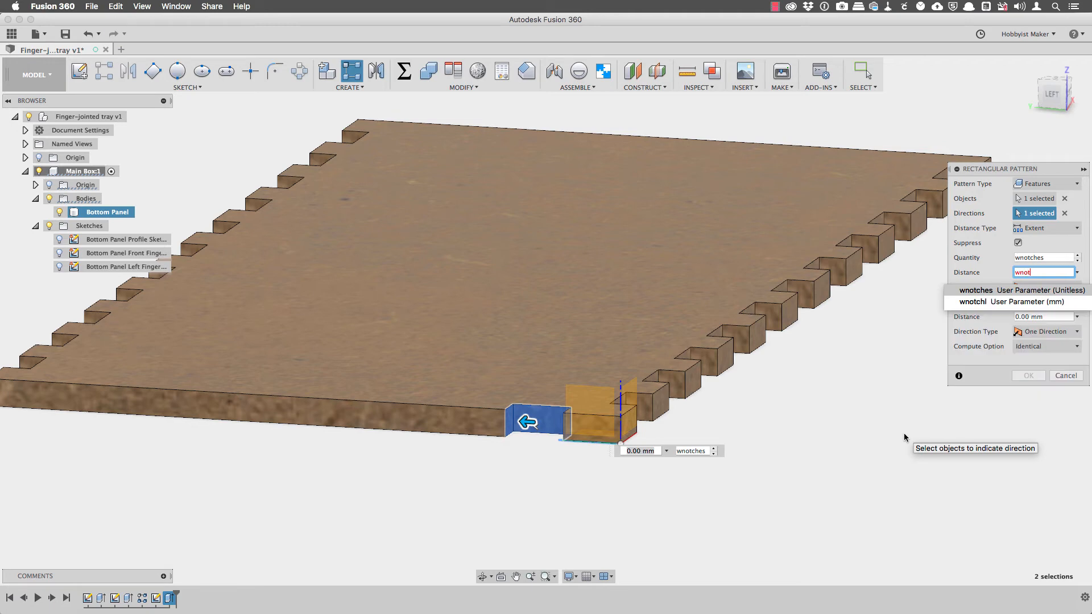
pyautogui.write('chl-wfingerw')
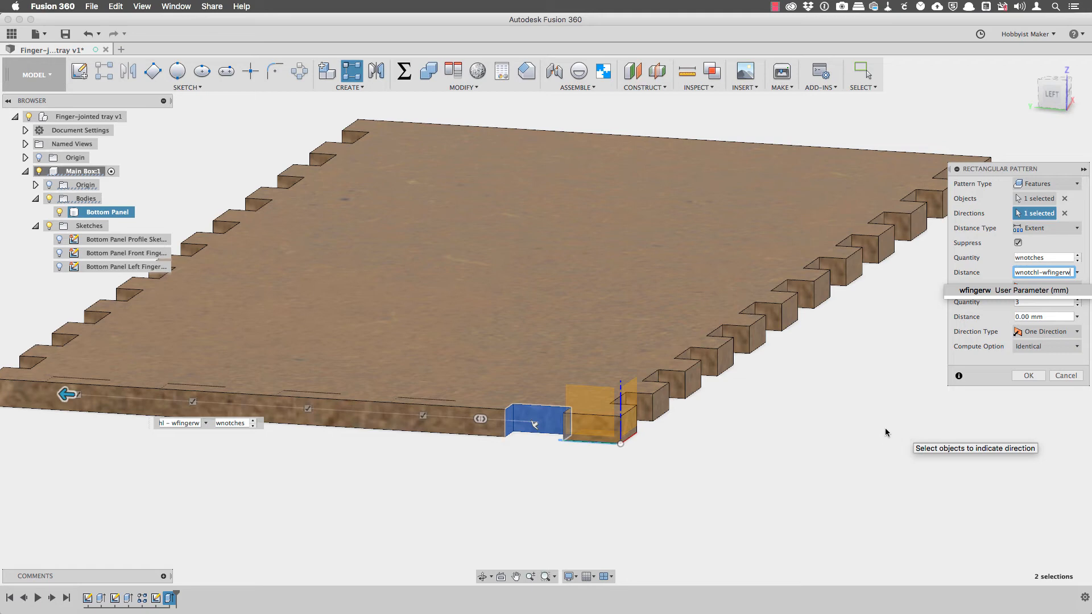
# Set the pattern's second direction to quantity 2 and distance -(length-thickness), and create the pattern.
pyautogui.press('Tab')
pyautogui.write('2')
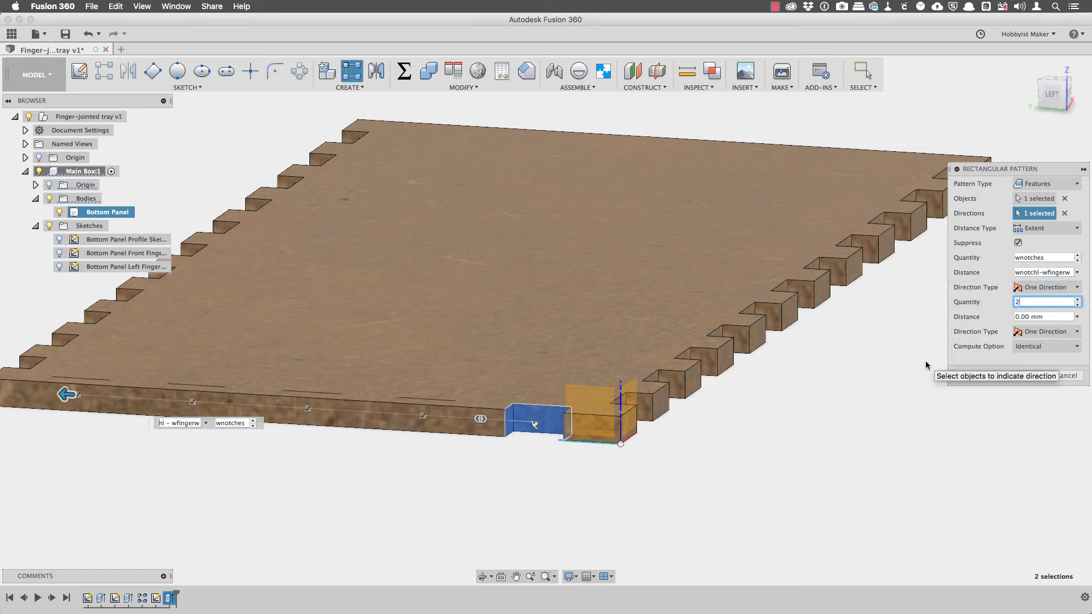
pyautogui.press('Tab')
pyautogui.write('-')
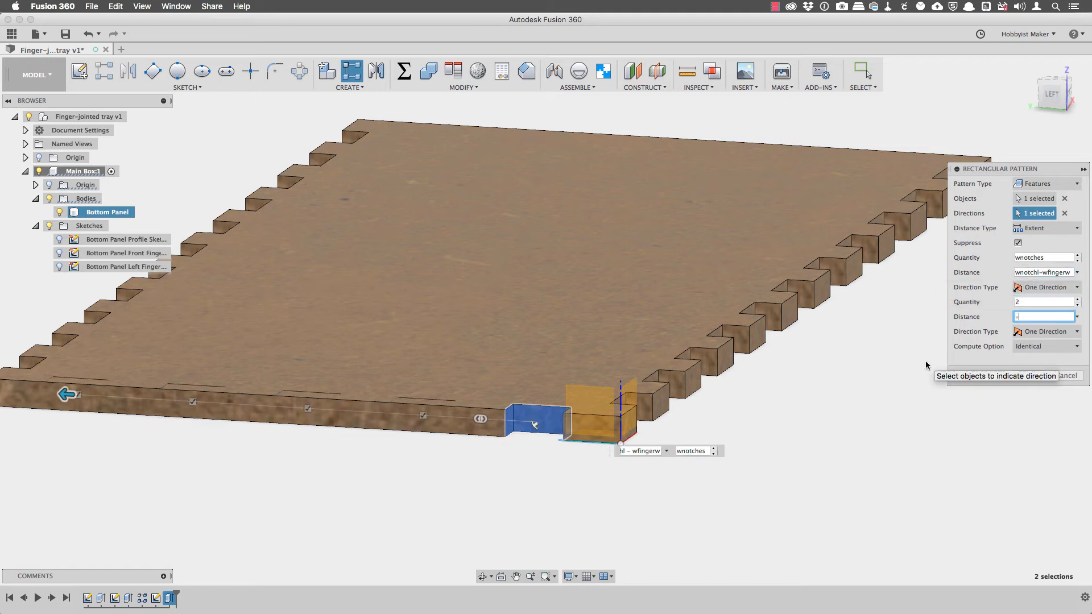
pyautogui.write('(length-thickness')
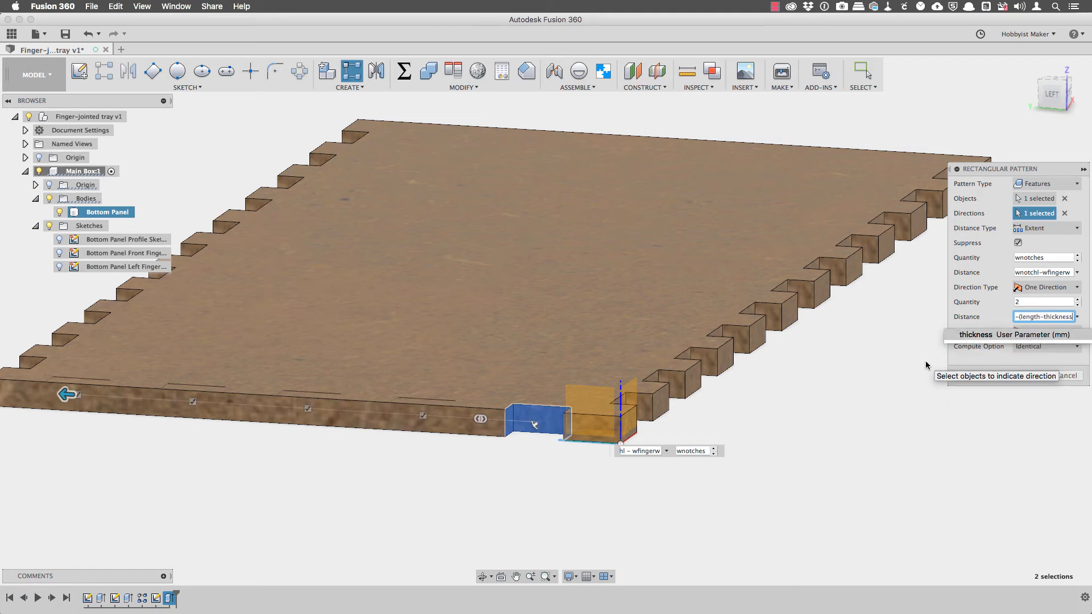
pyautogui.write(')')
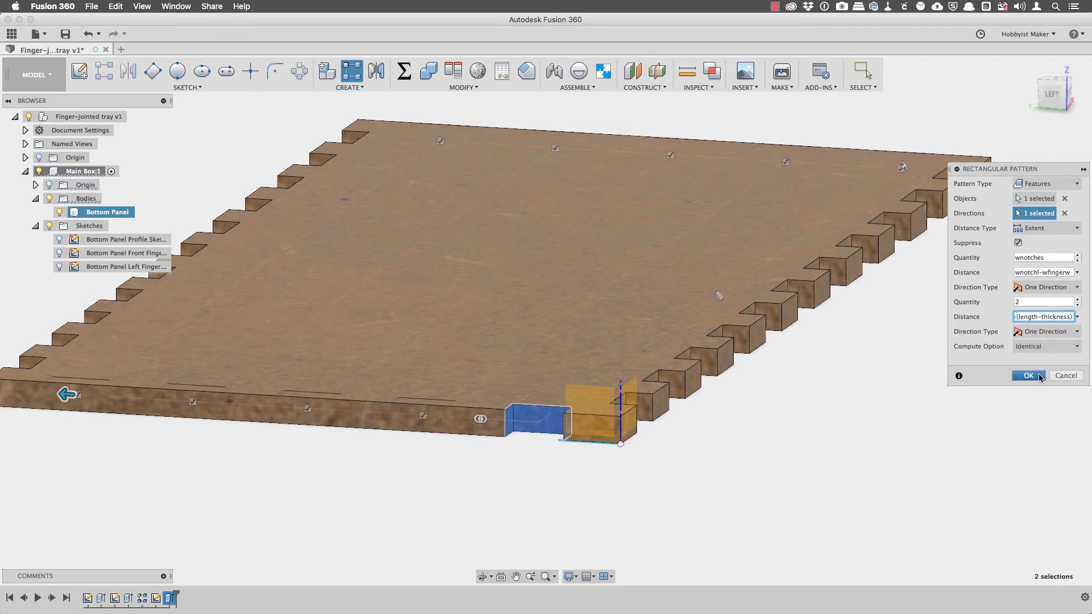
pyautogui.click(1029, 376)
# Start a sketch on the front origin plane (XZ) and draw a rectangle from the origin with height "height" and width "length".
pyautogui.scroll(-2, 921, 373)
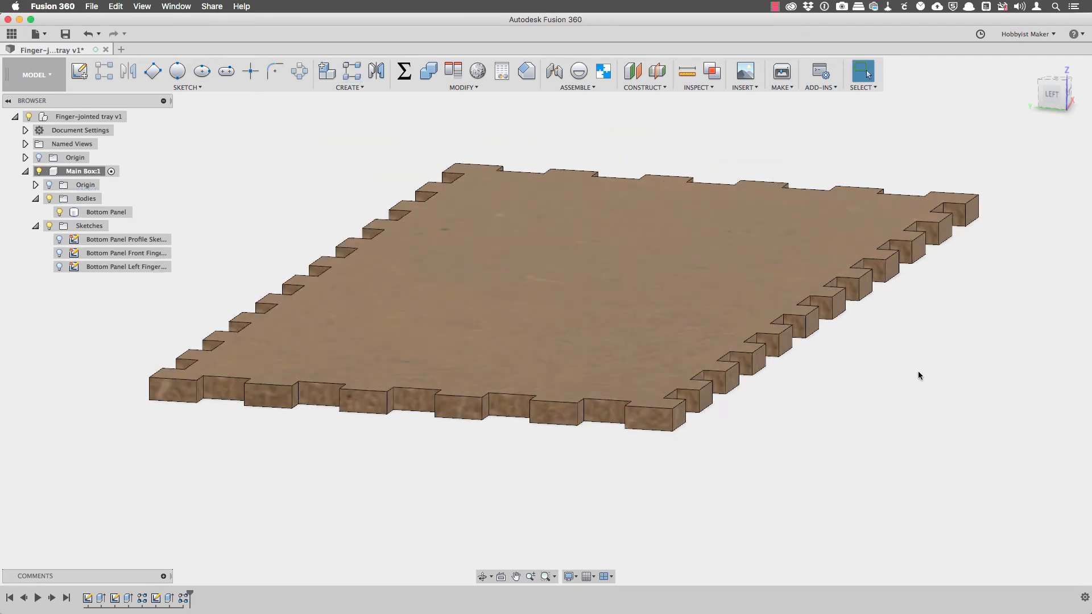
pyautogui.scroll(2, 917, 370)
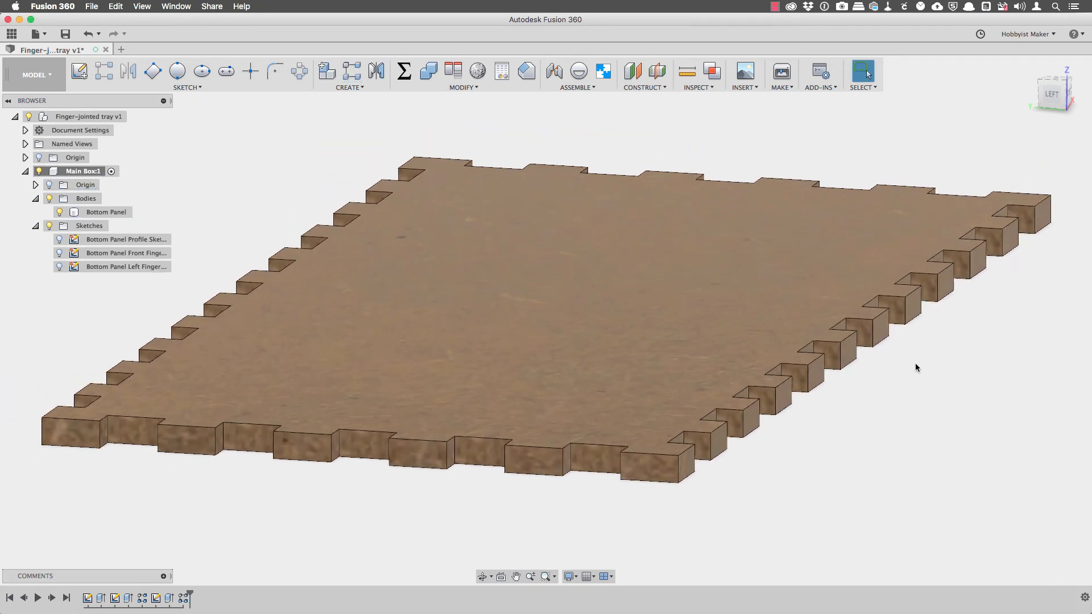
pyautogui.click(1065, 83)
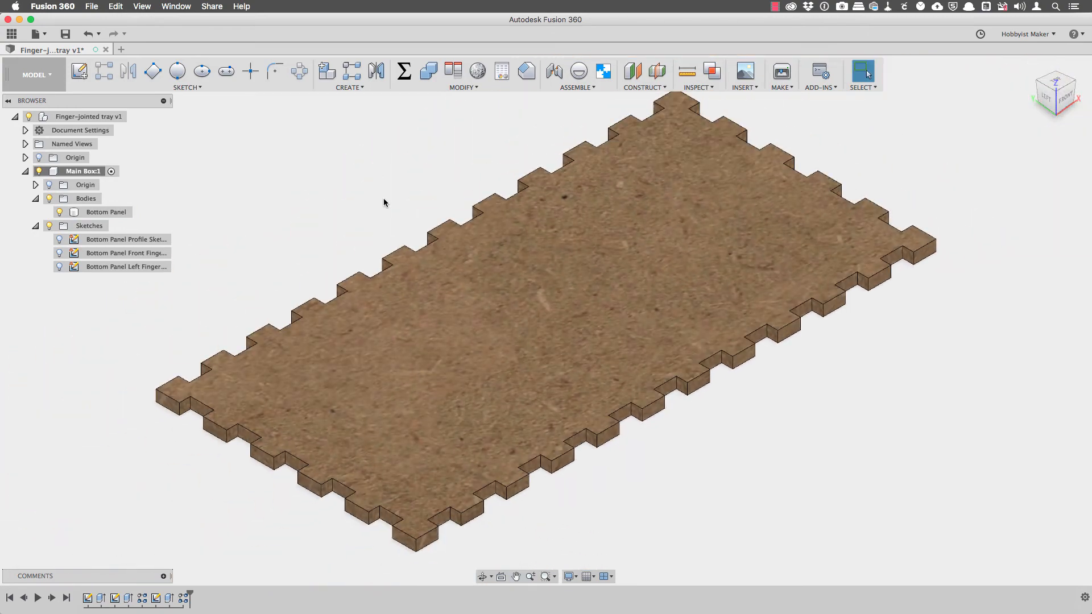
pyautogui.click(79, 70)
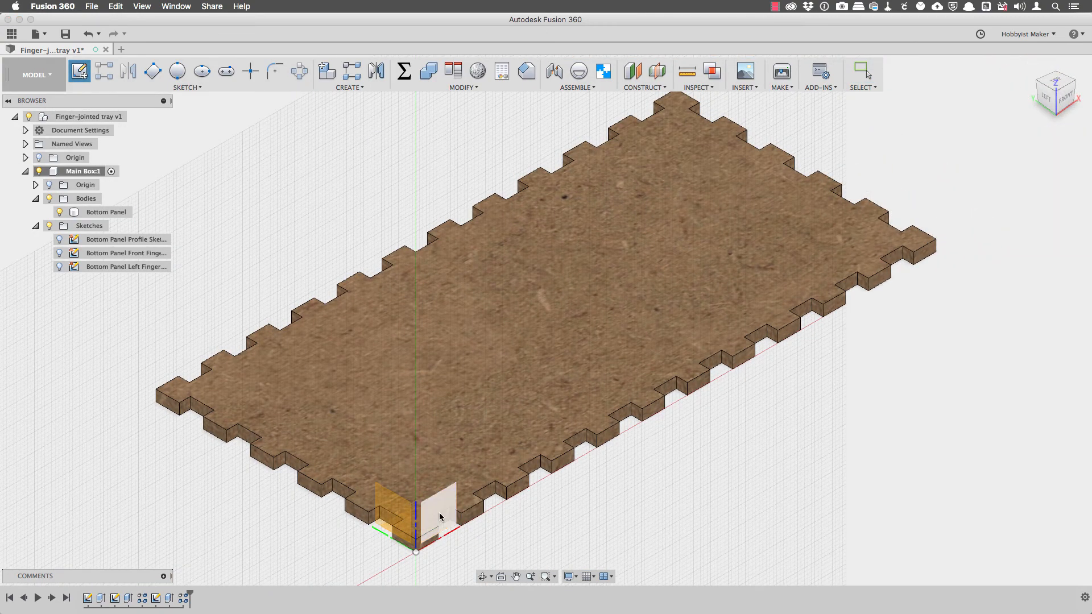
pyautogui.keyDown('shift'); pyautogui.moveTo(455, 529); pyautogui.dragTo(497, 508, button='middle'); pyautogui.keyUp('shift')
pyautogui.click(424, 370)
pyautogui.press('r')
pyautogui.click(514, 349)
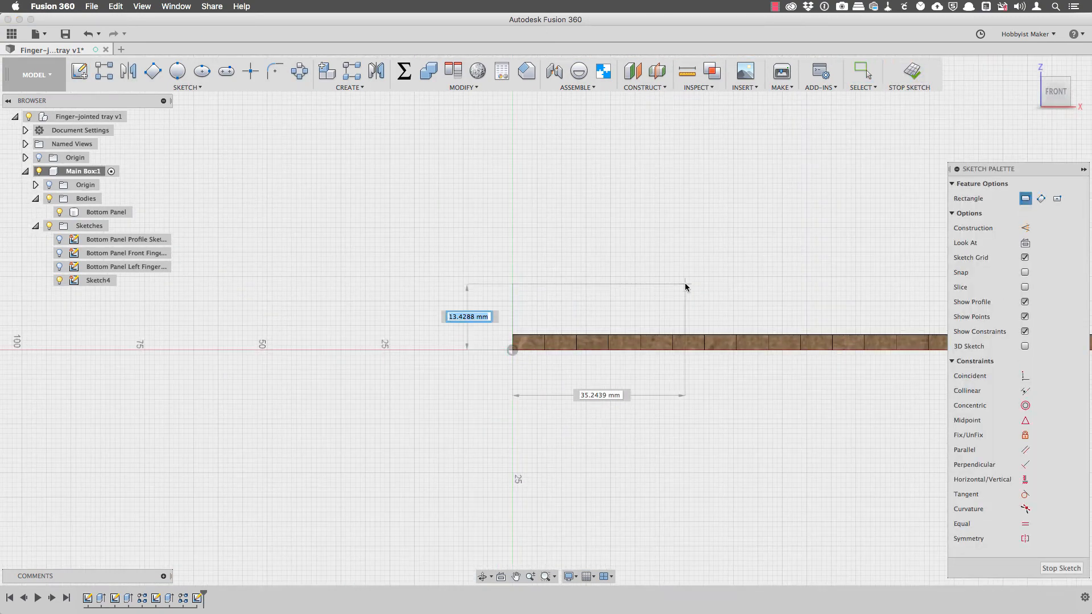
pyautogui.write('he')
pyautogui.press('Tab')
pyautogui.write('le')
pyautogui.press('Return')
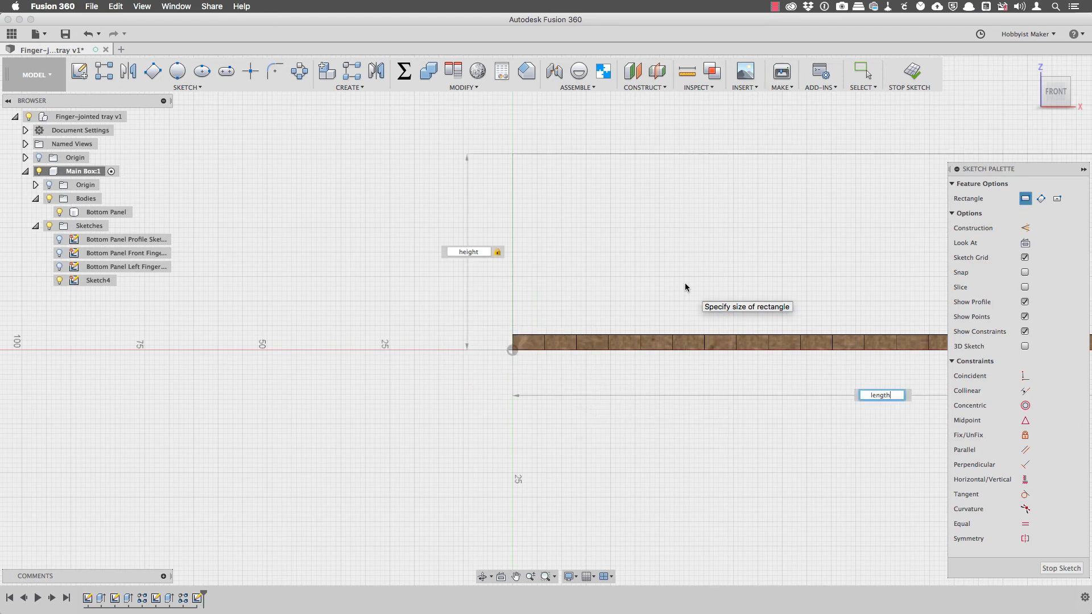
pyautogui.press('Return')
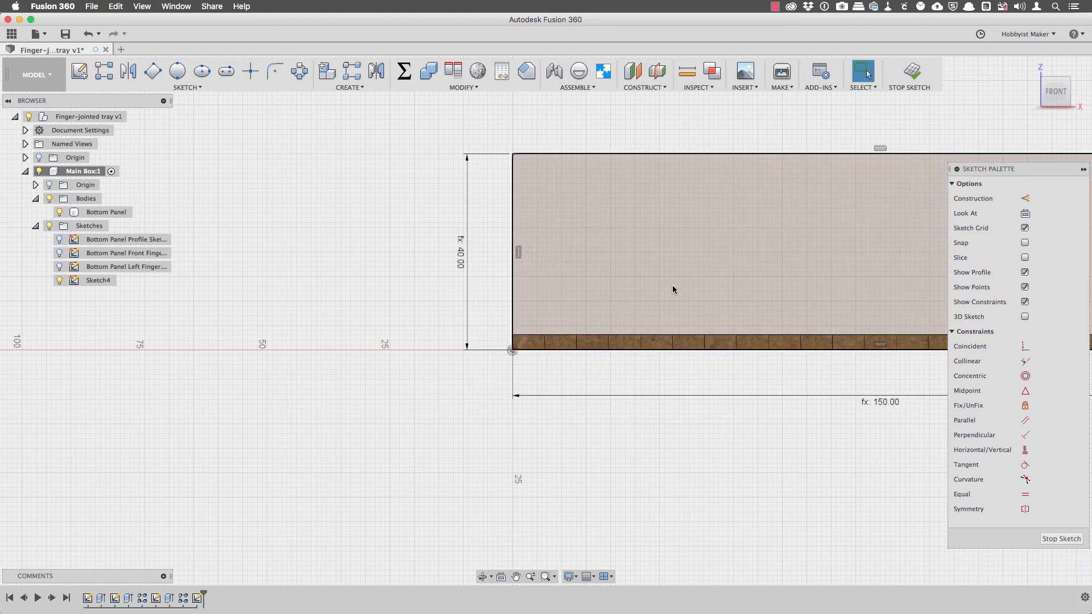
# Extrude the front rectangle profile by the parameter thickness as a new body.
pyautogui.moveTo(826, 290)
pyautogui.mouseDown(button='middle')
pyautogui.moveTo(659, 285)
pyautogui.moveTo(551, 348)
pyautogui.mouseUp(button='middle')
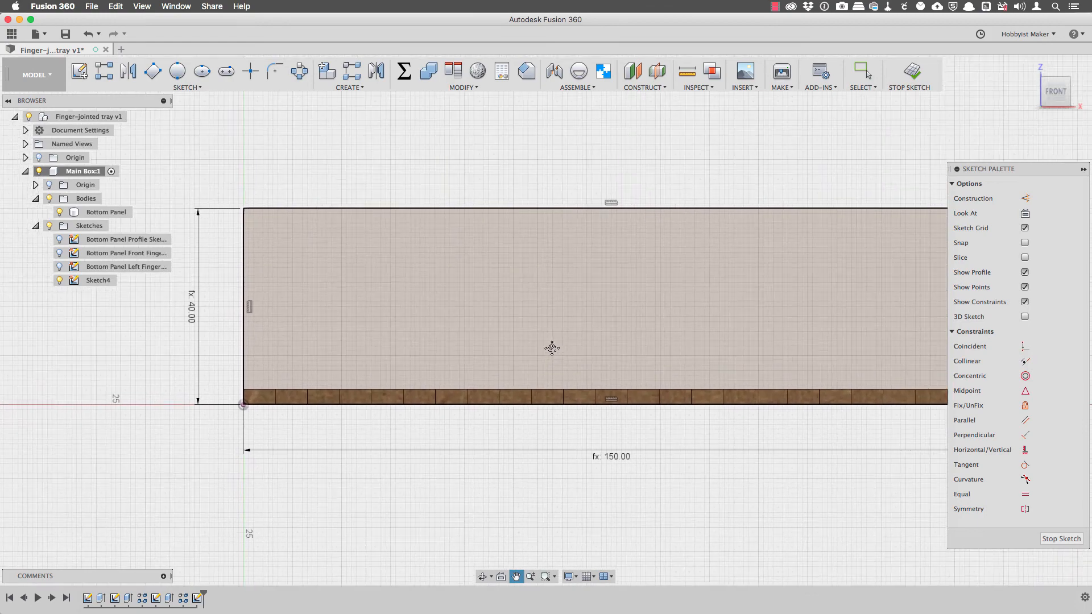
pyautogui.press('F6')
pyautogui.press('e')
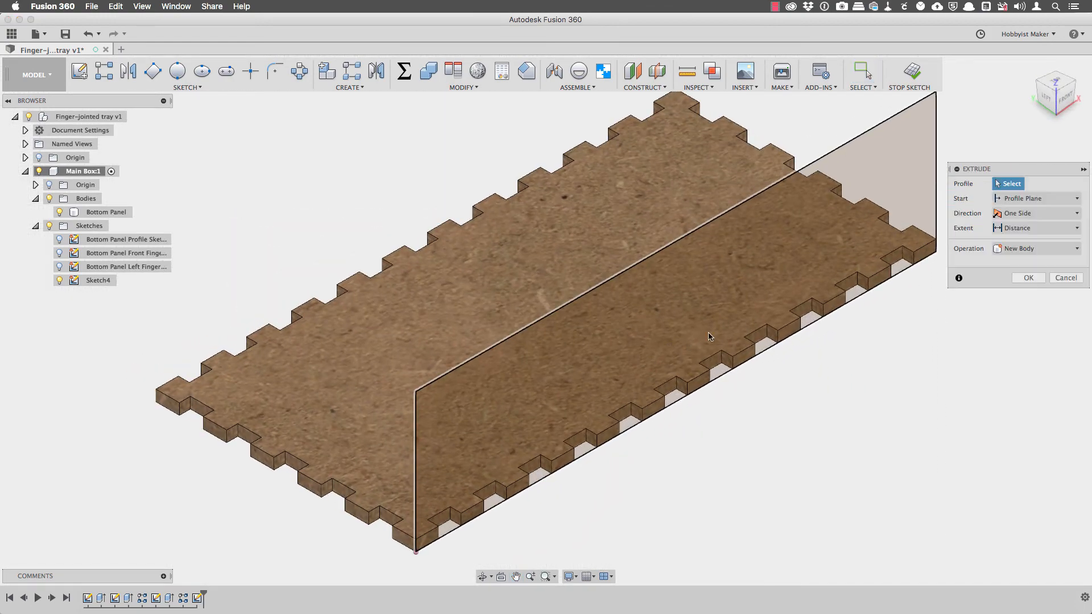
pyautogui.click(740, 297)
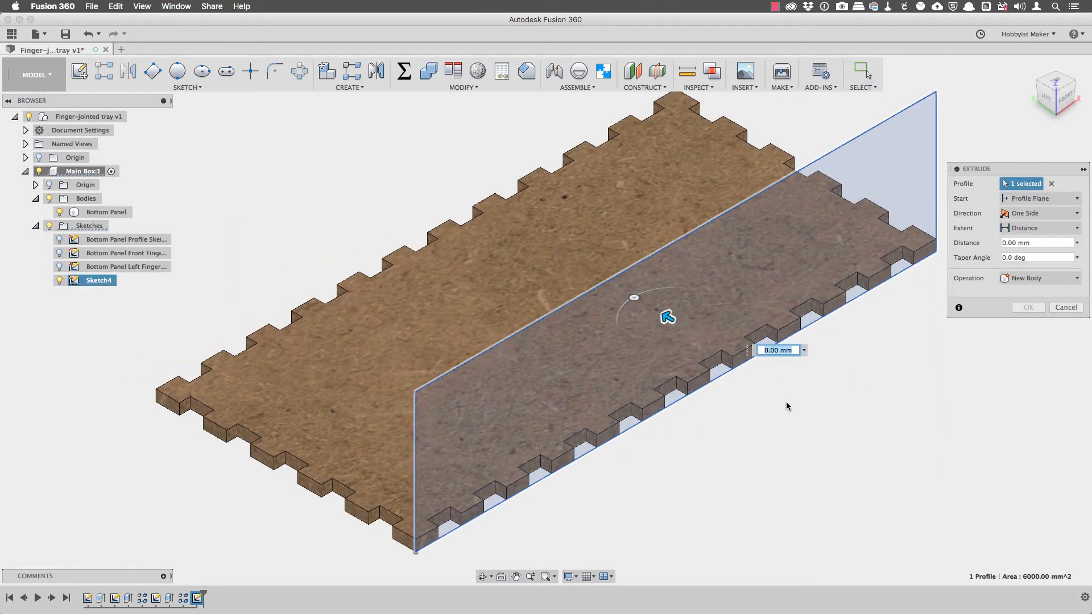
pyautogui.write('thick')
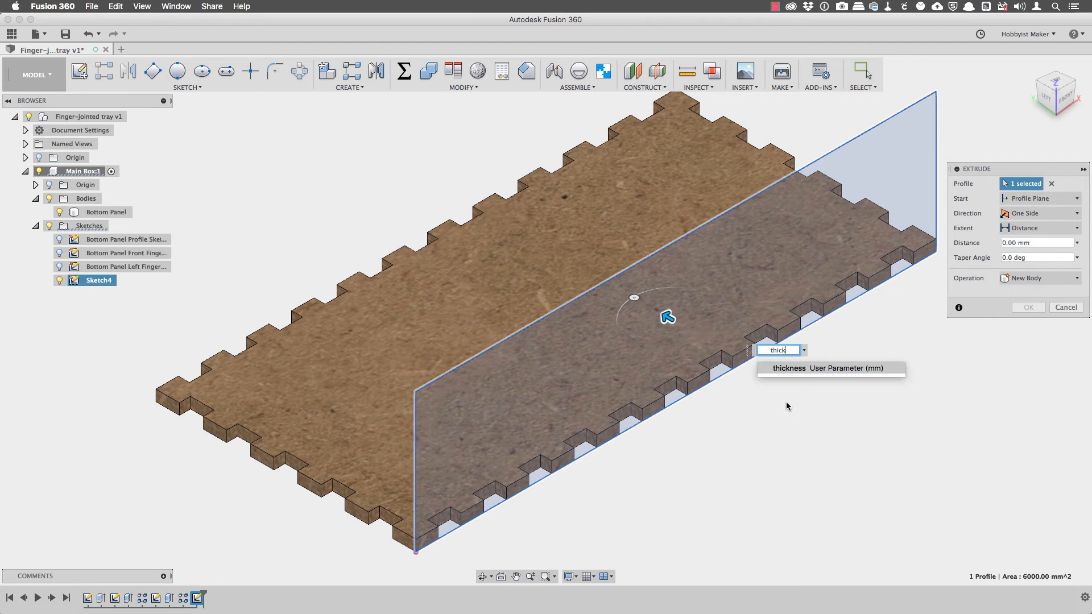
pyautogui.write('ness')
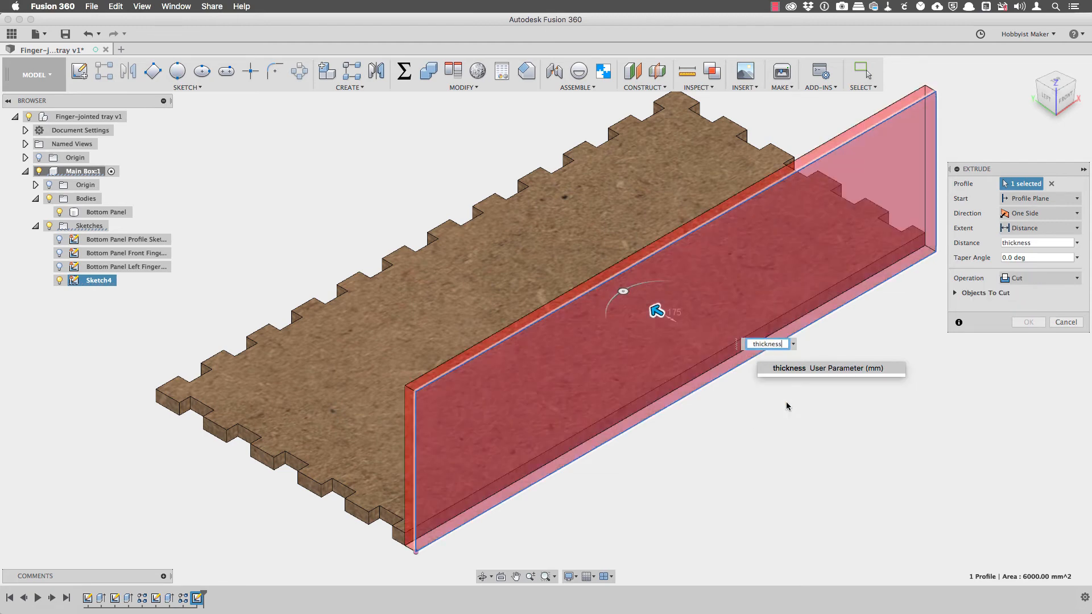
pyautogui.click(1051, 279)
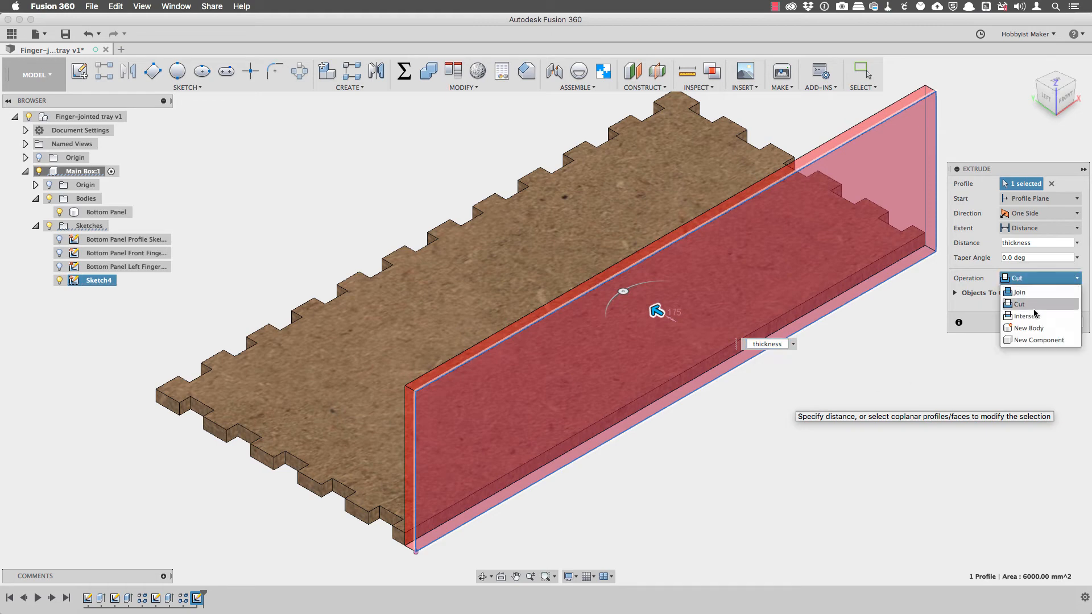
pyautogui.click(1030, 329)
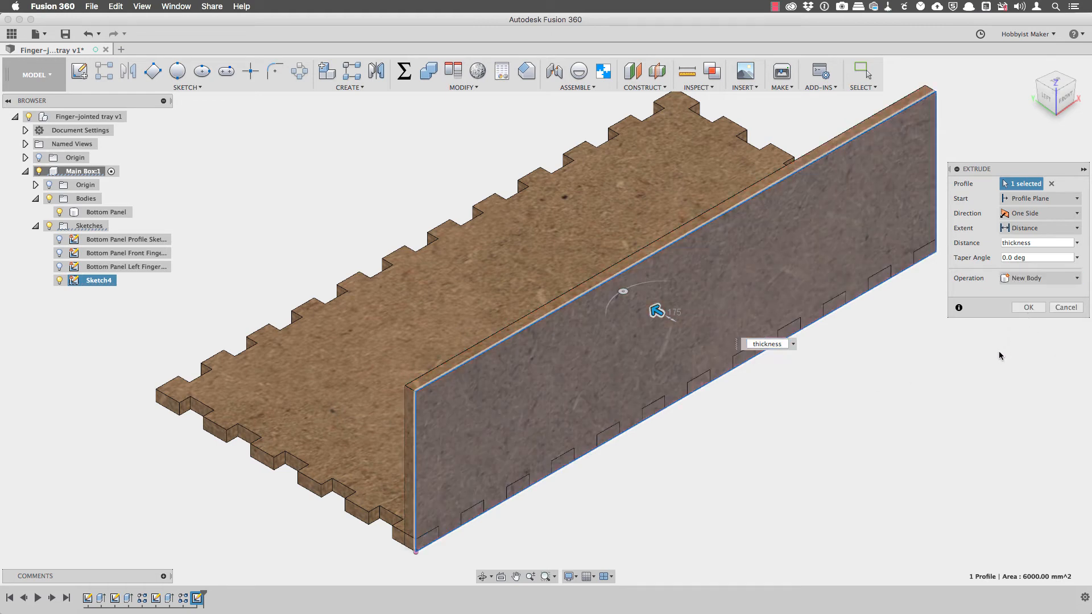
pyautogui.click(1029, 308)
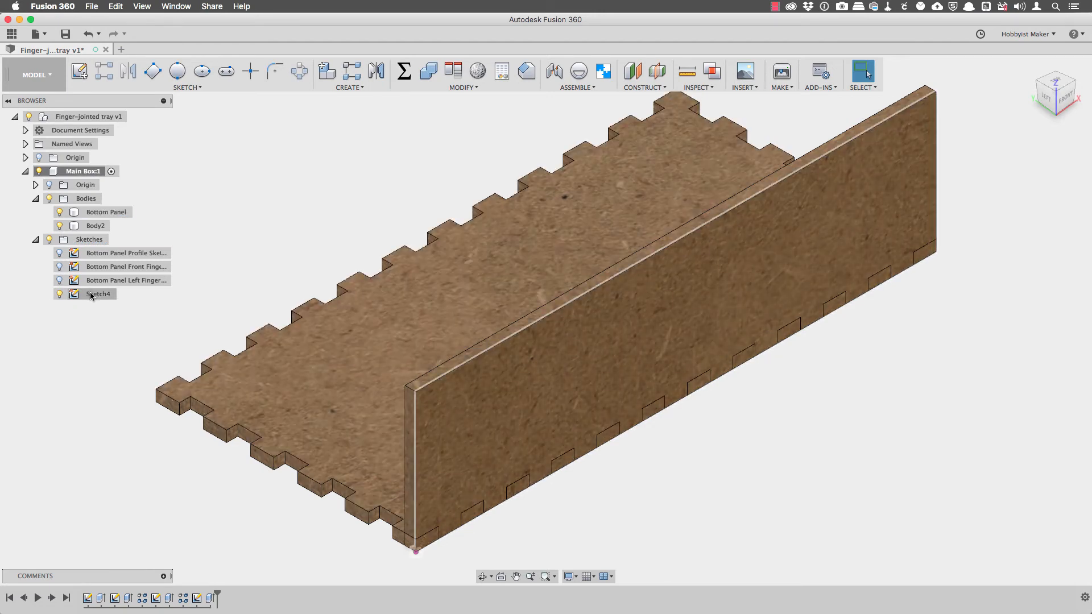
# Rename the newly extruded body as Front Panel.
pyautogui.click(97, 227)
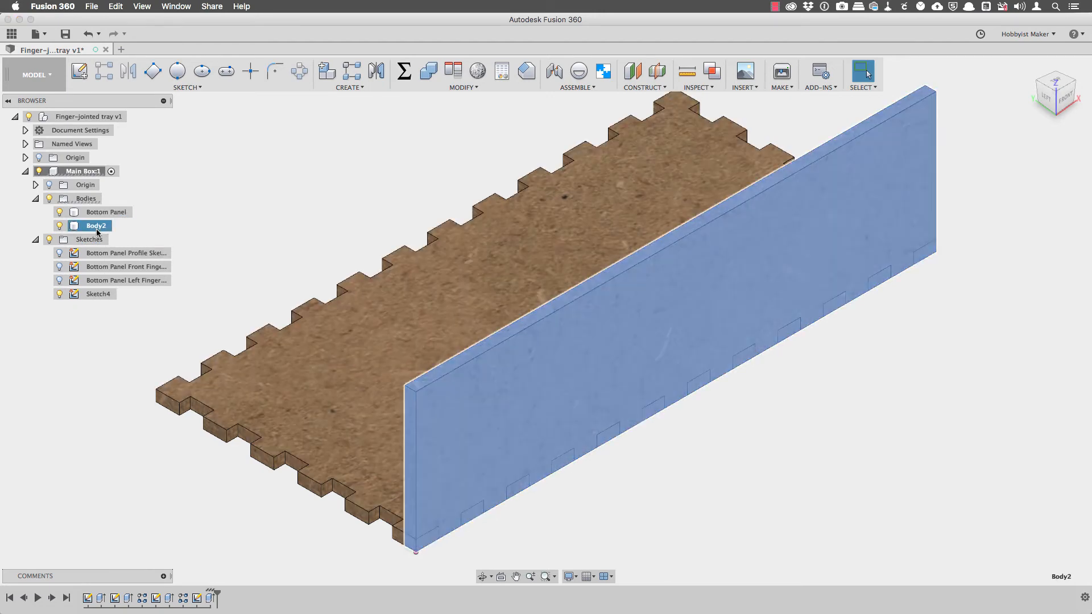
pyautogui.doubleClick(98, 230)
pyautogui.write('F')
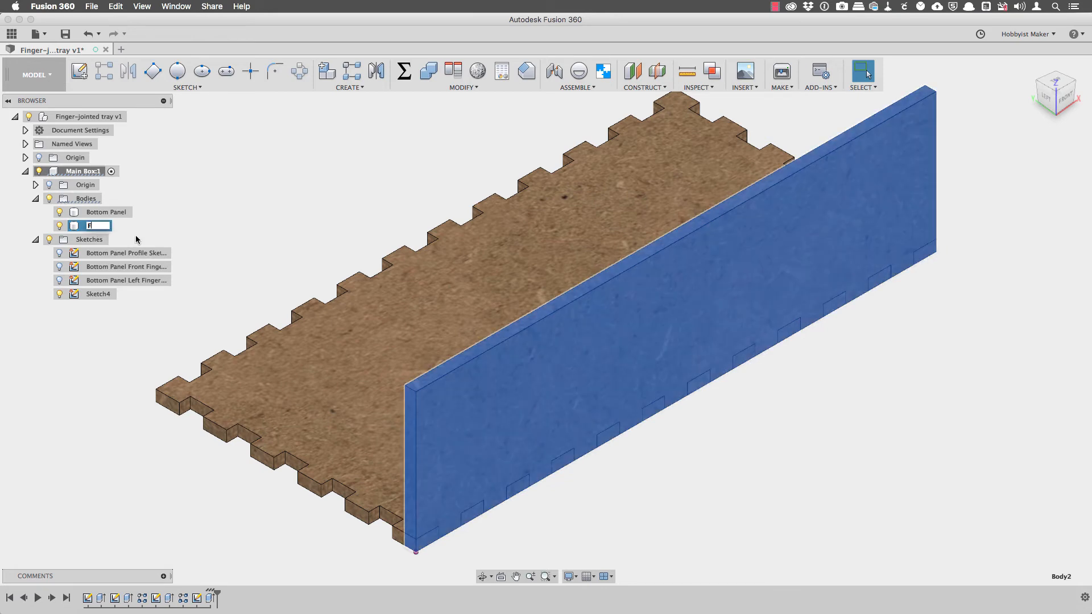
pyautogui.write('ront Panel')
pyautogui.press('Return')
# Rename the front panel's sketch as Front Panel Profile Sketch and hide it.
pyautogui.click(103, 294)
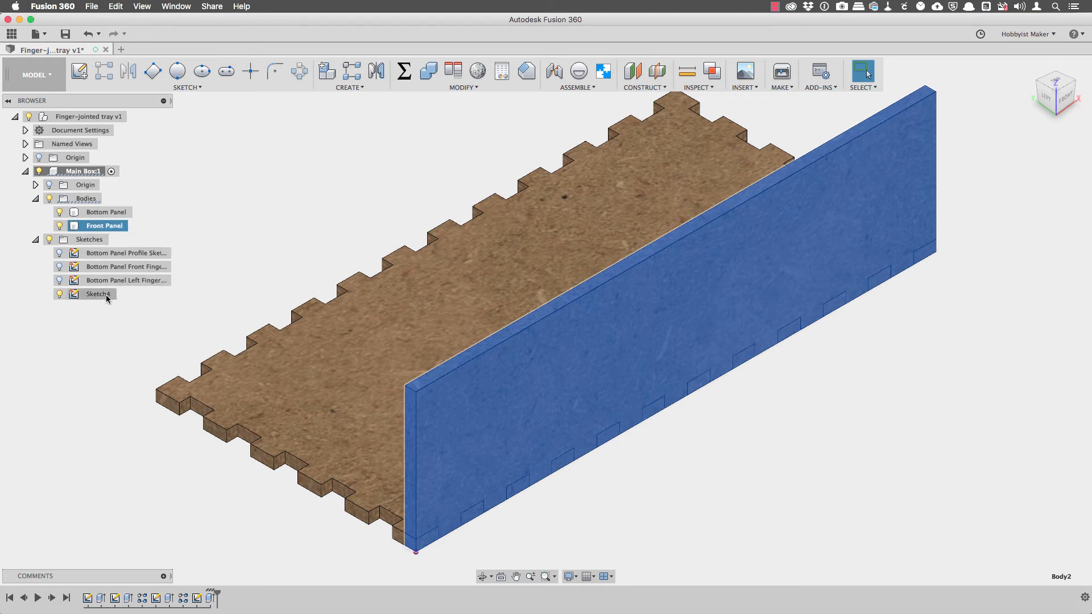
pyautogui.click(106, 295)
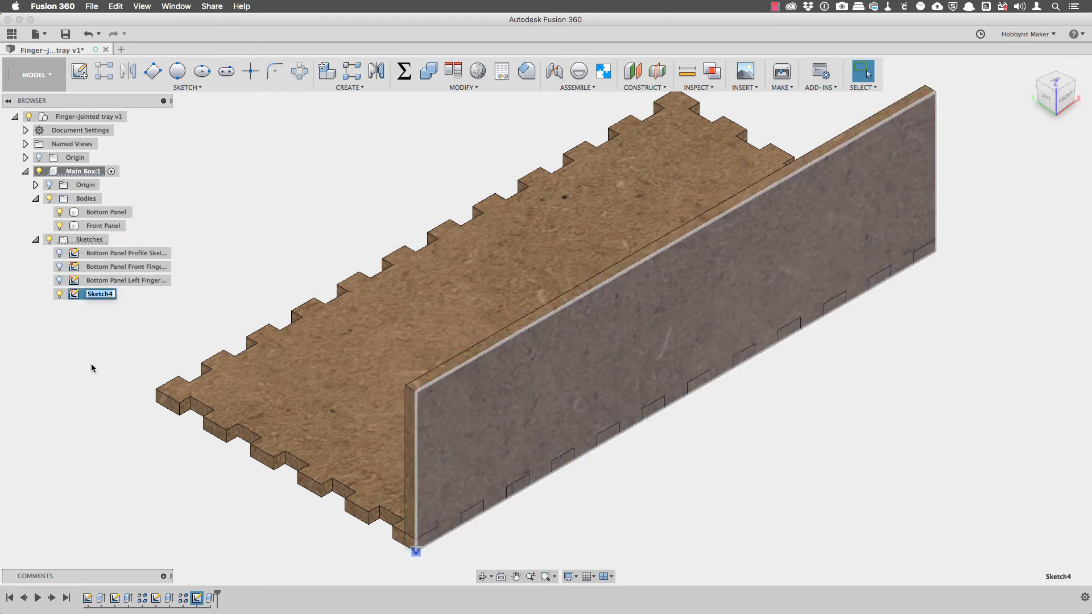
pyautogui.write('Front Panel Prof')
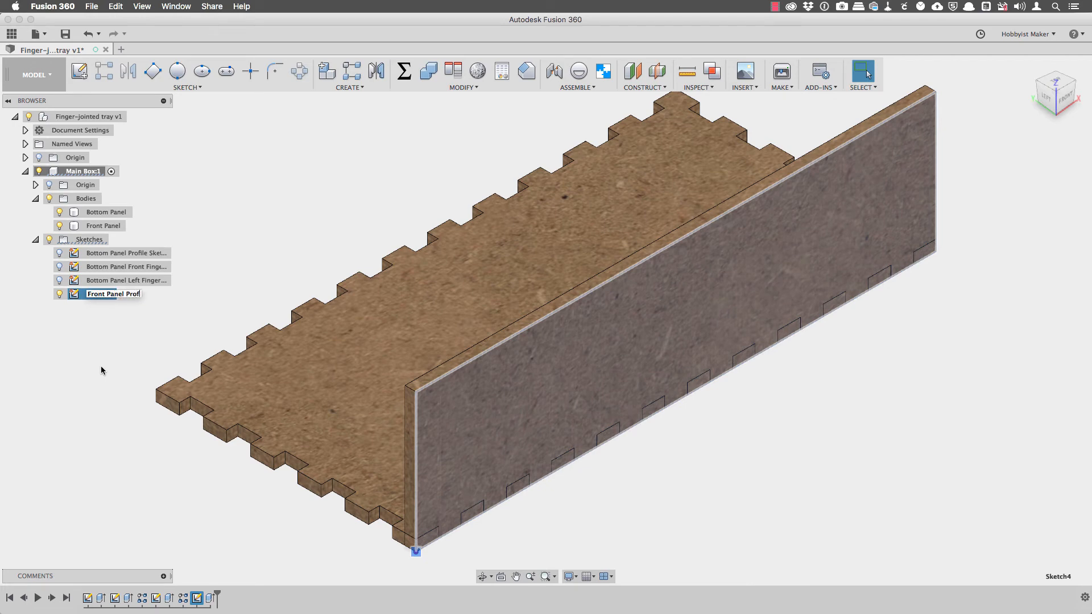
pyautogui.write('ile Sketch')
pyautogui.press('Return')
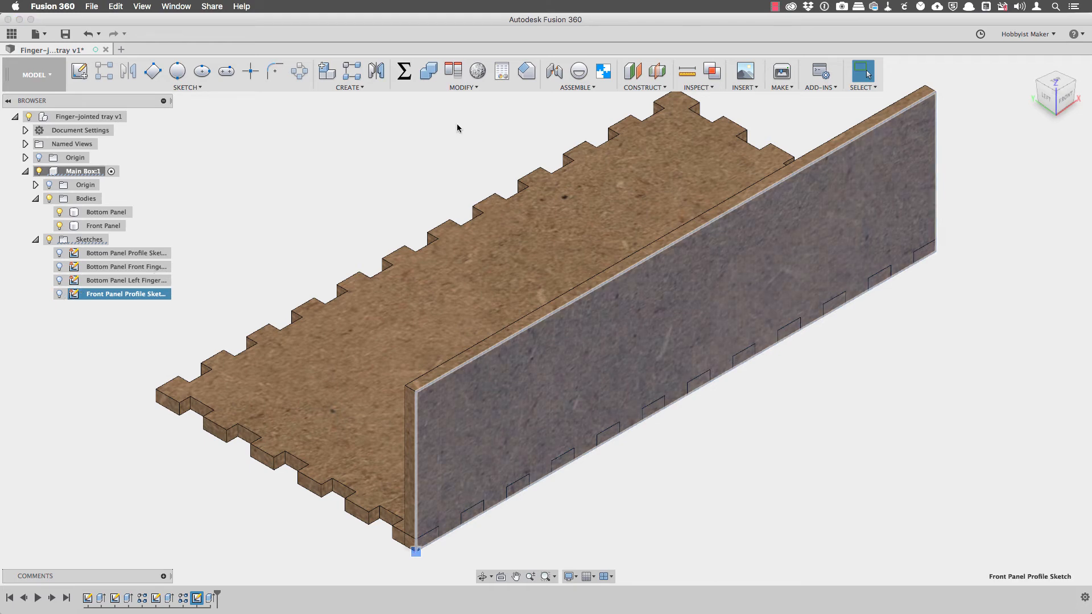
# Combine the panels with a Cut, using Front Panel as target and Bottom Panel as tool, keeping the tool body.
pyautogui.click(431, 71)
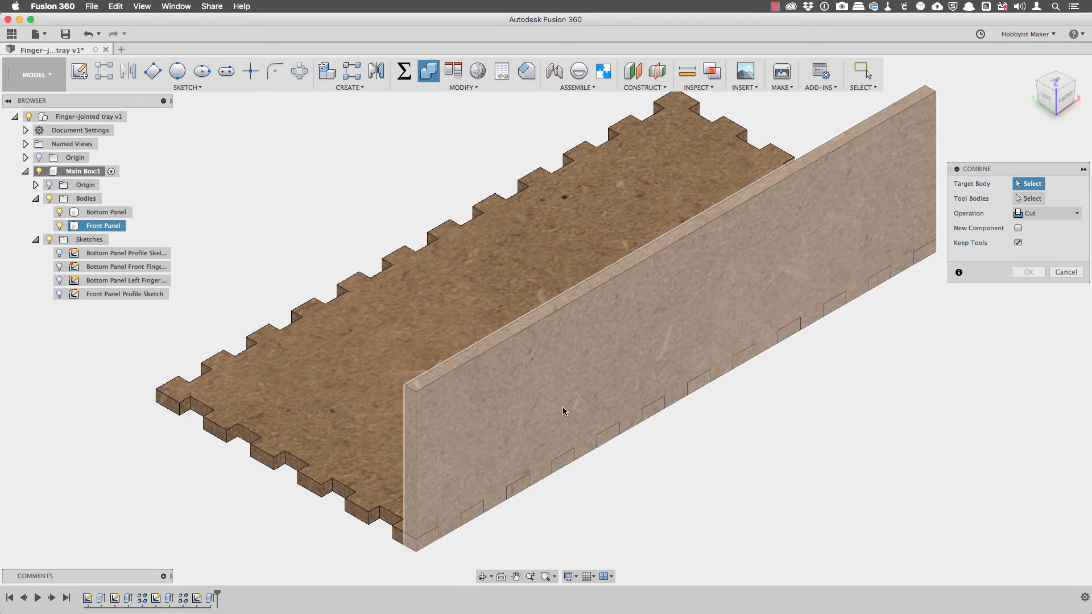
pyautogui.click(562, 408)
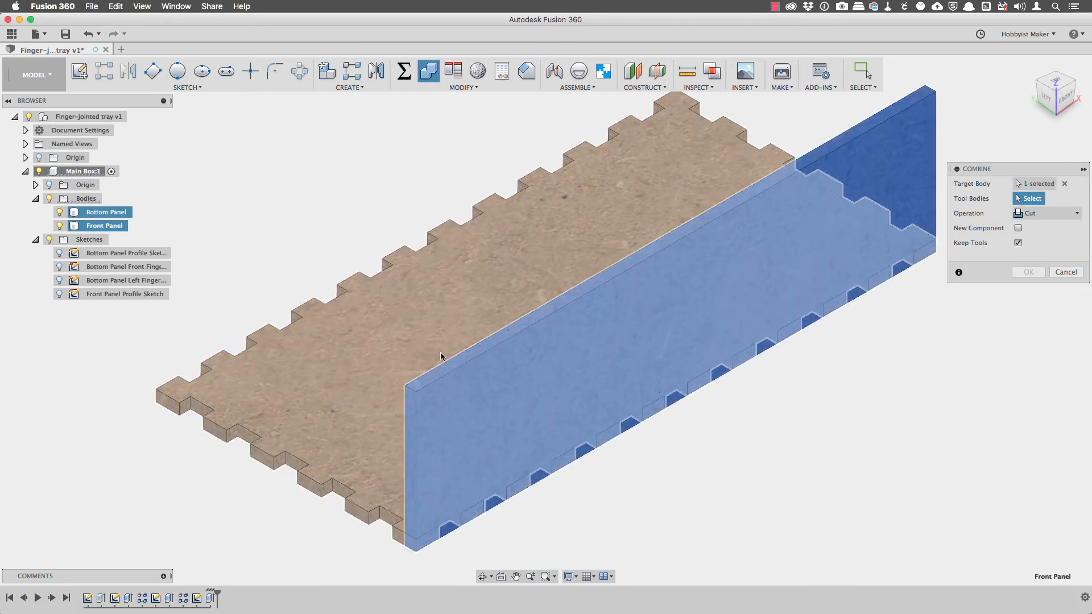
pyautogui.click(370, 370)
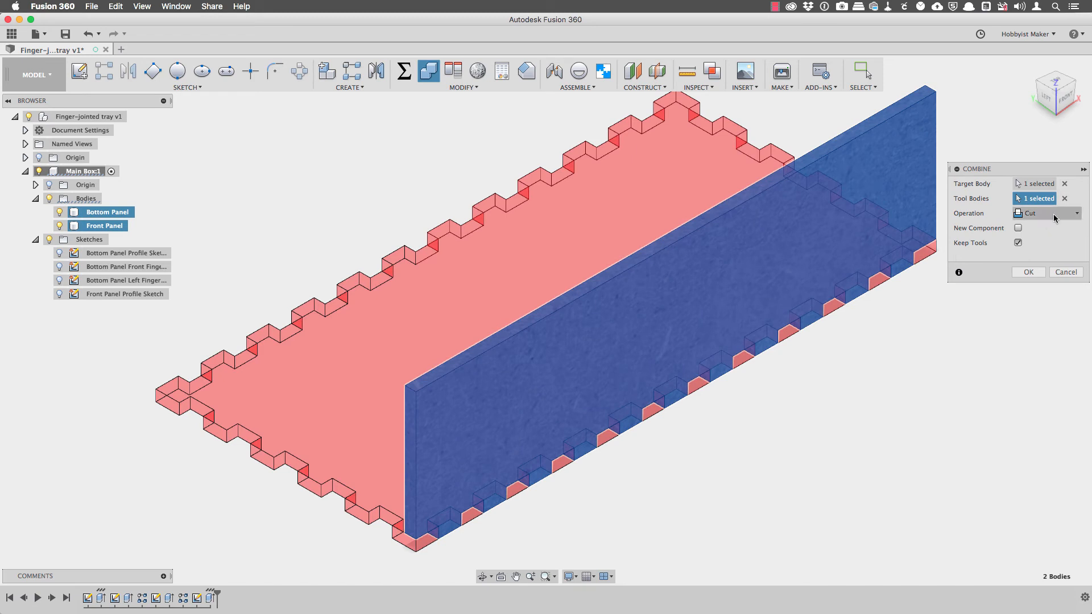
pyautogui.click(1028, 273)
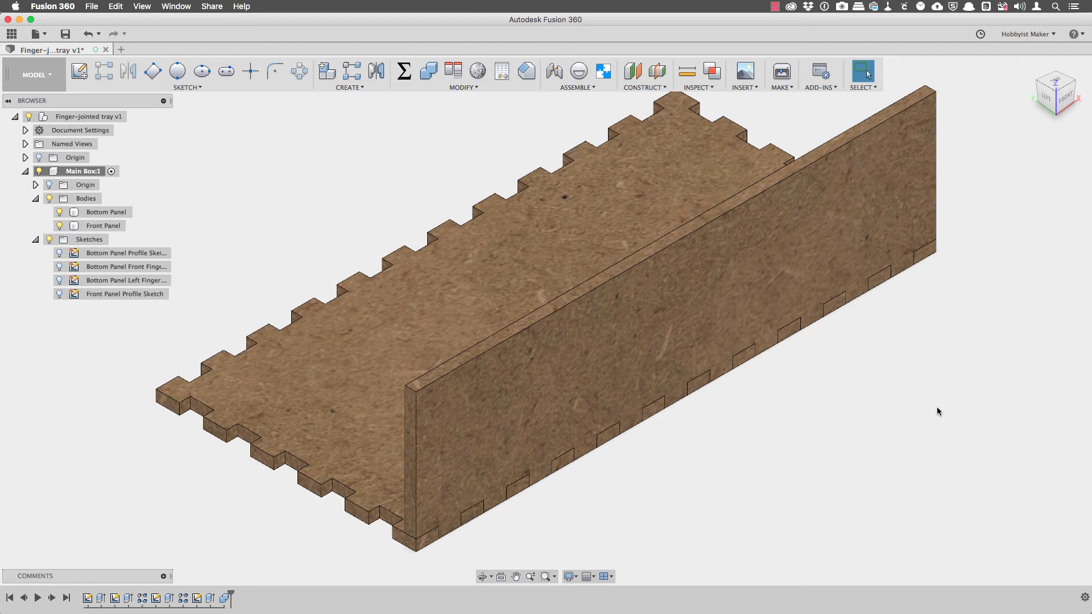
# Start a sketch on the Front Panel's outer face and draw a horizontal construction line about 5.4 mm long inward from the left edge's midpoint.
pyautogui.click(79, 72)
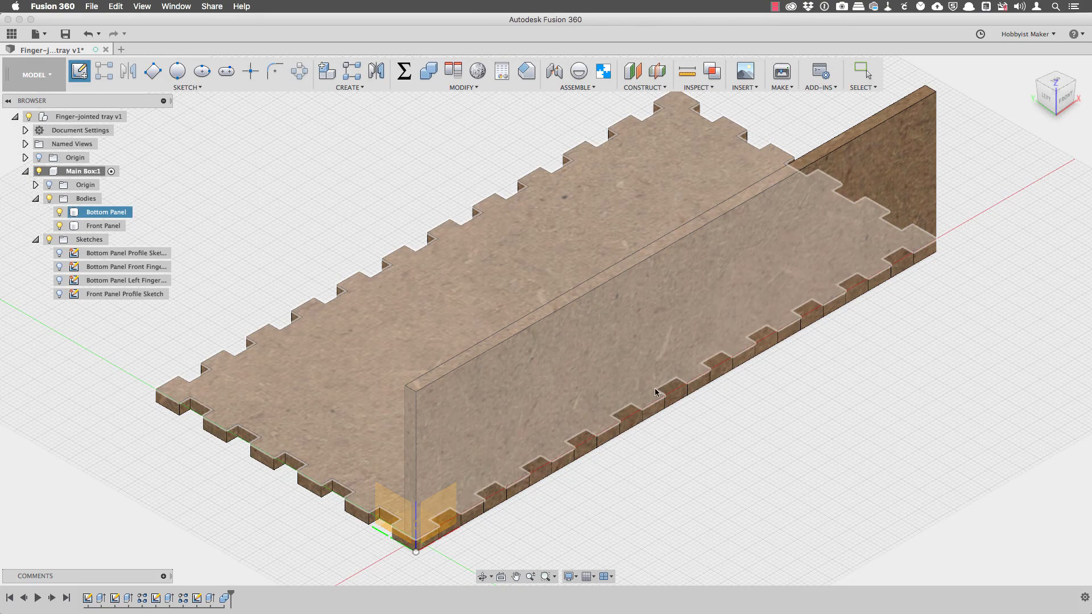
pyautogui.click(891, 140)
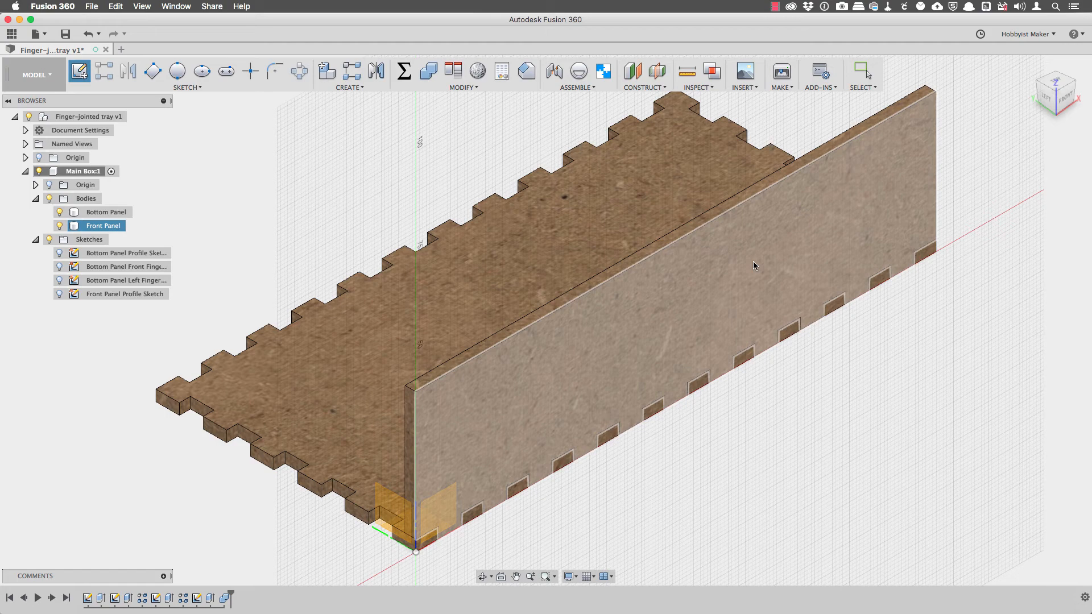
pyautogui.click(597, 385)
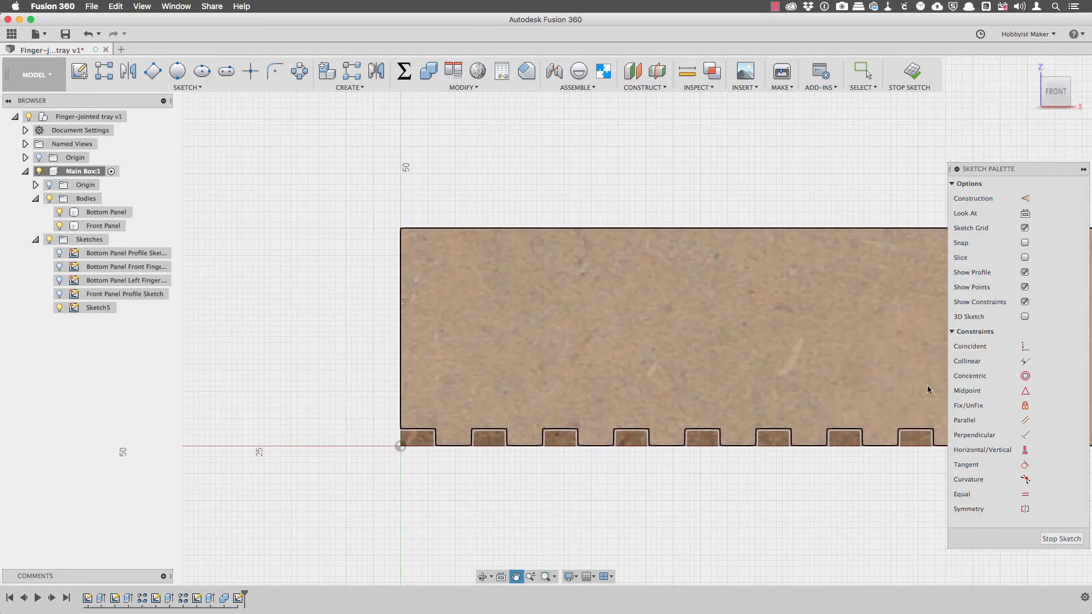
pyautogui.press('x')
pyautogui.scroll(3, 398, 303)
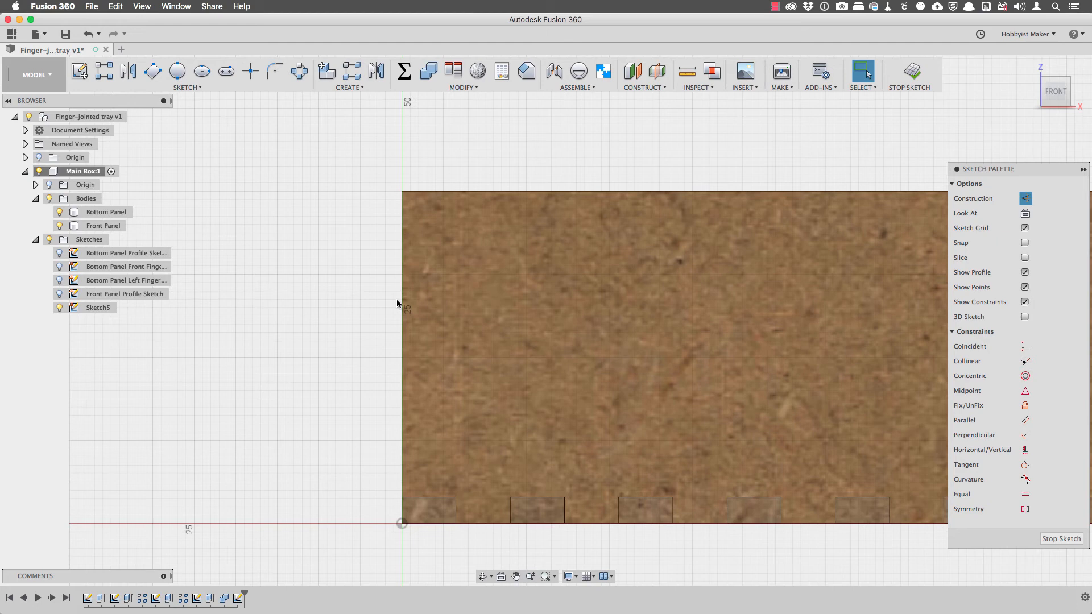
pyautogui.press('l')
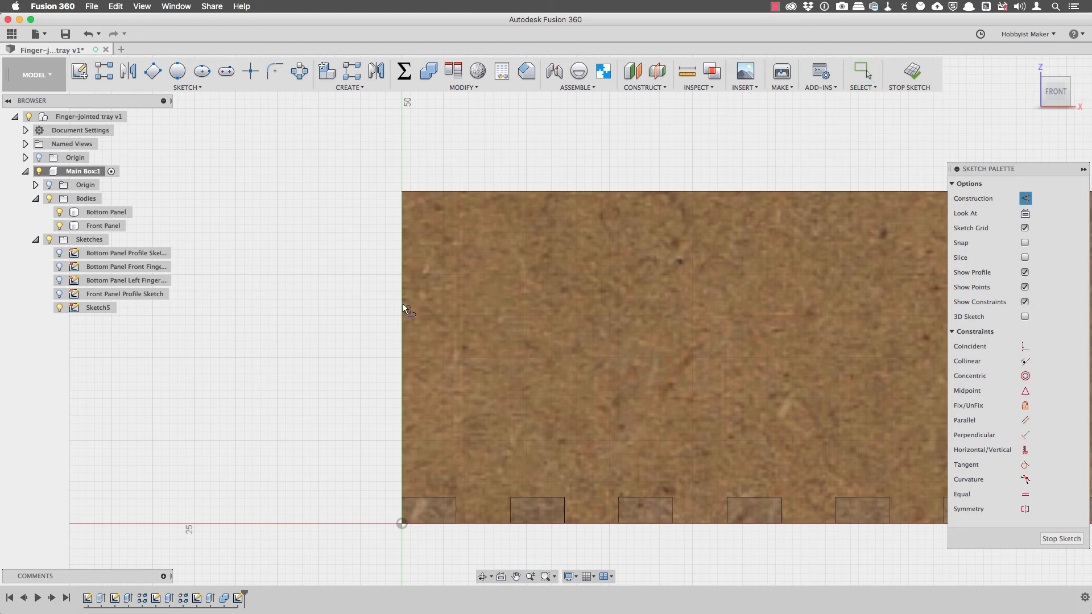
pyautogui.click(401, 344)
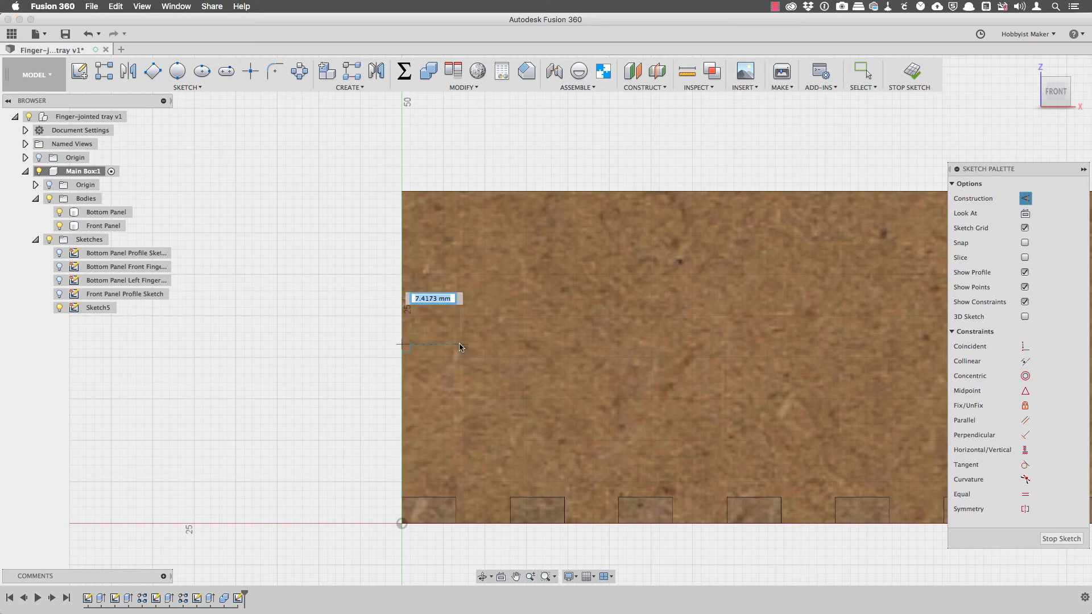
pyautogui.click(447, 346)
pyautogui.press('Escape')
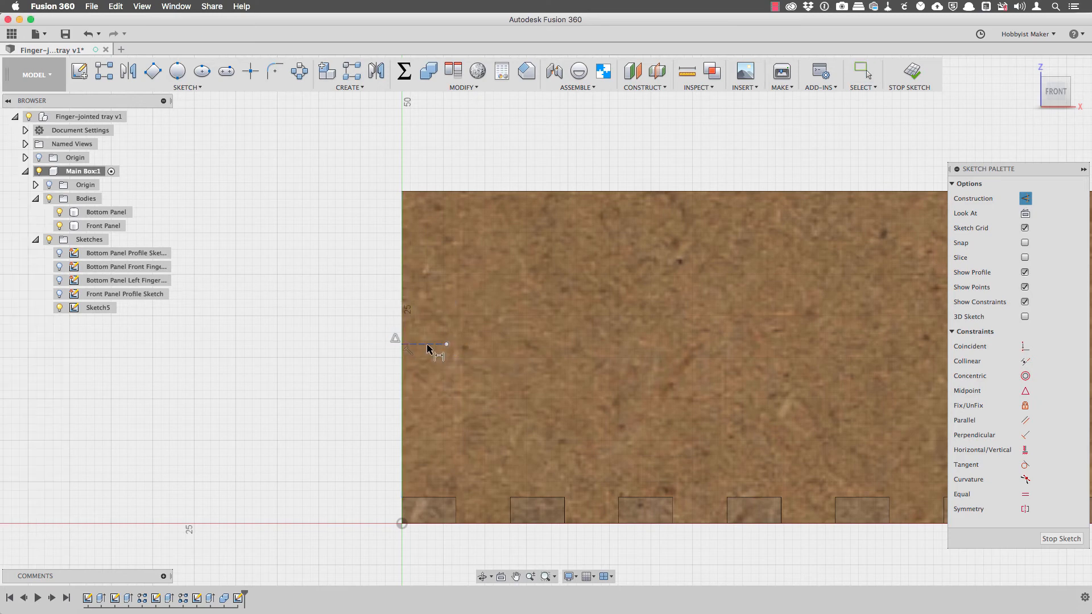
# Dimension the horizontal construction line's length with the parameter thickness.
pyautogui.click(421, 346)
pyautogui.click(360, 330)
pyautogui.write('t')
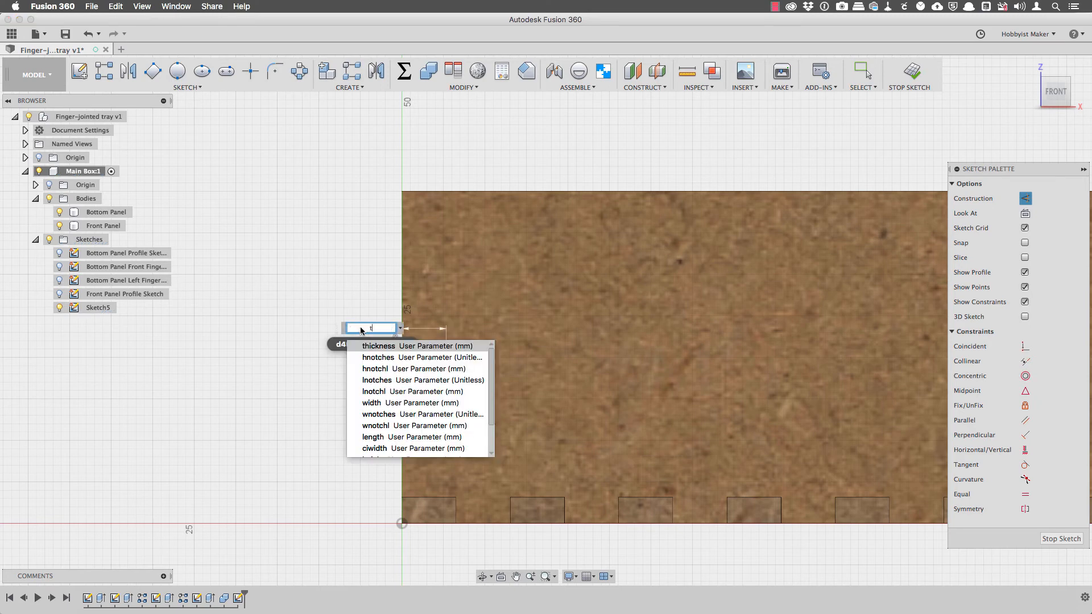
pyautogui.write('hickness')
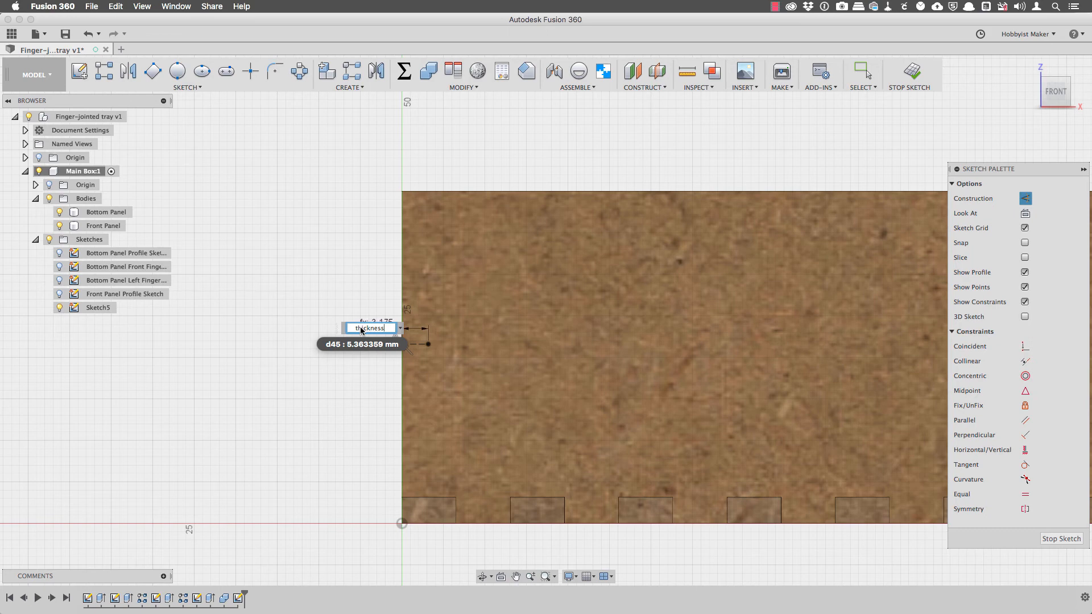
pyautogui.press('Return')
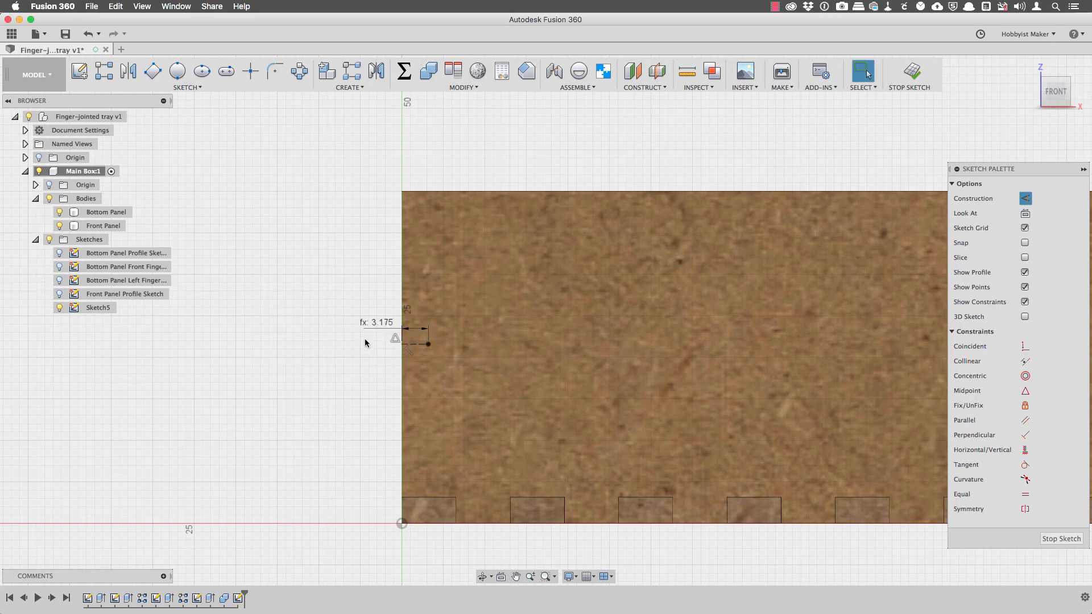
pyautogui.press('Escape')
# Draw a vertical construction line about 10.3 mm long across the horizontal one and centre it there with a Midpoint constraint.
pyautogui.press('l')
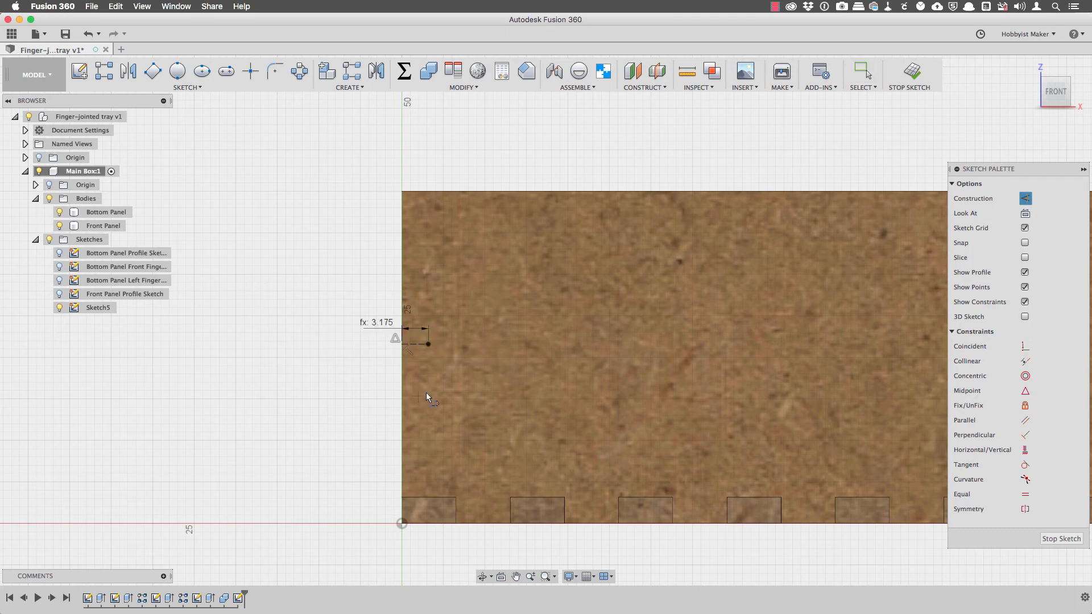
pyautogui.click(415, 344)
pyautogui.click(416, 307)
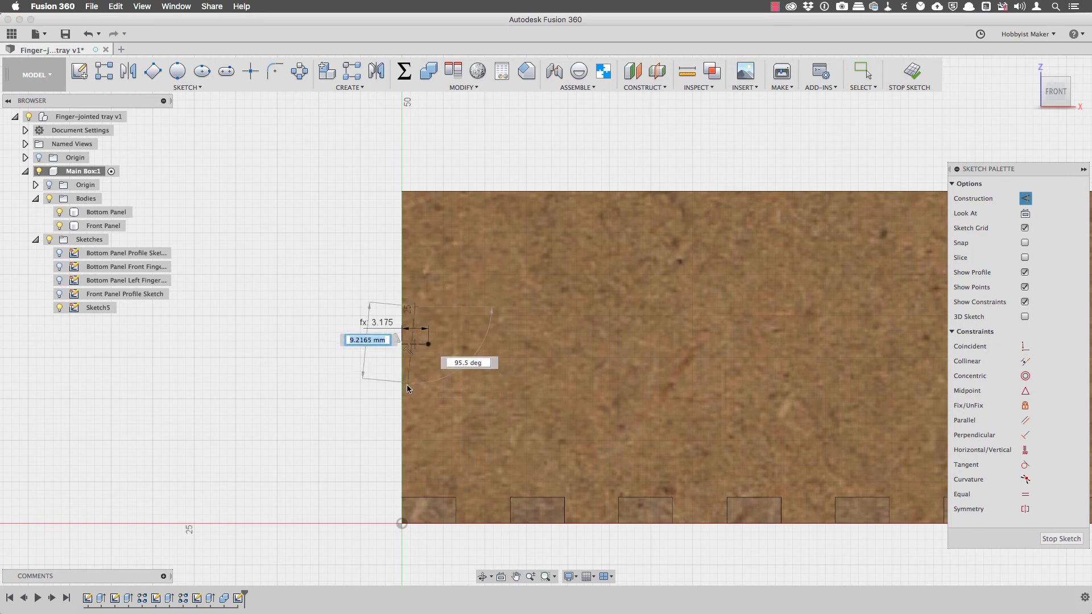
pyautogui.click(415, 394)
pyautogui.press('Escape')
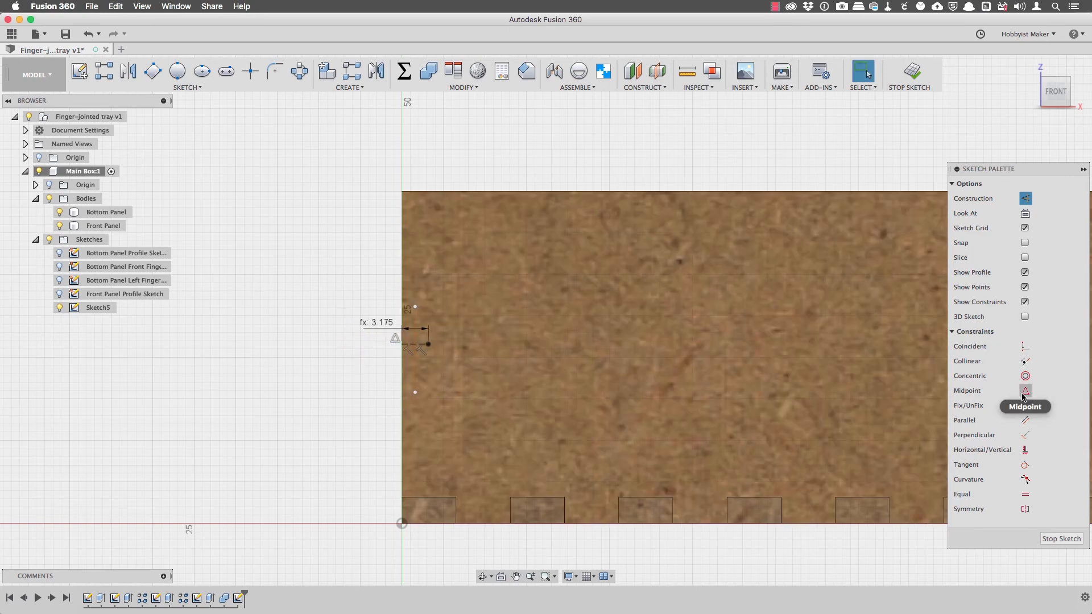
pyautogui.click(1025, 391)
pyautogui.click(416, 342)
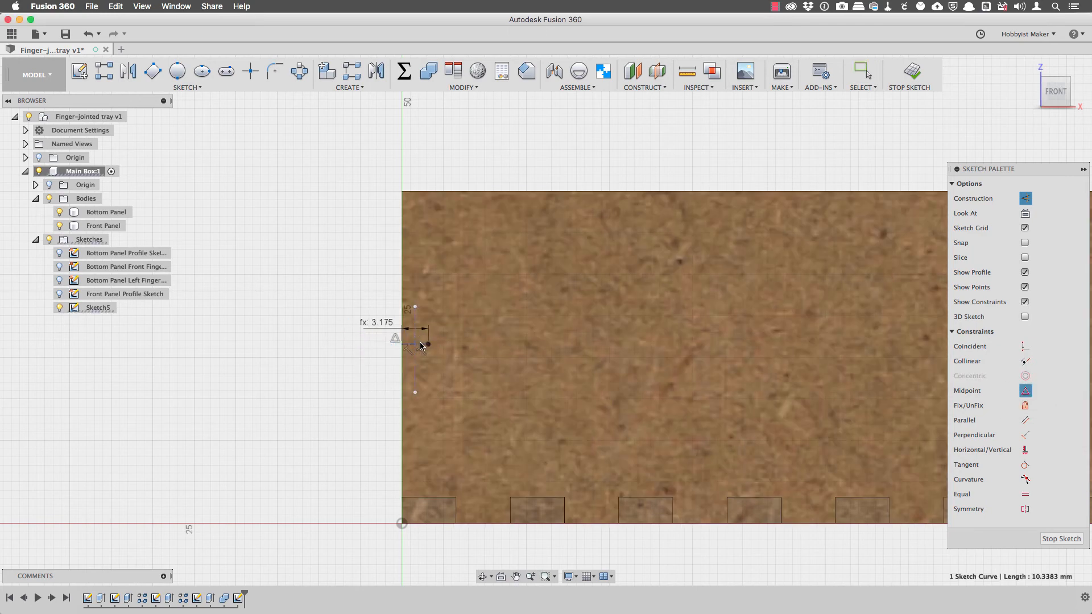
pyautogui.click(429, 344)
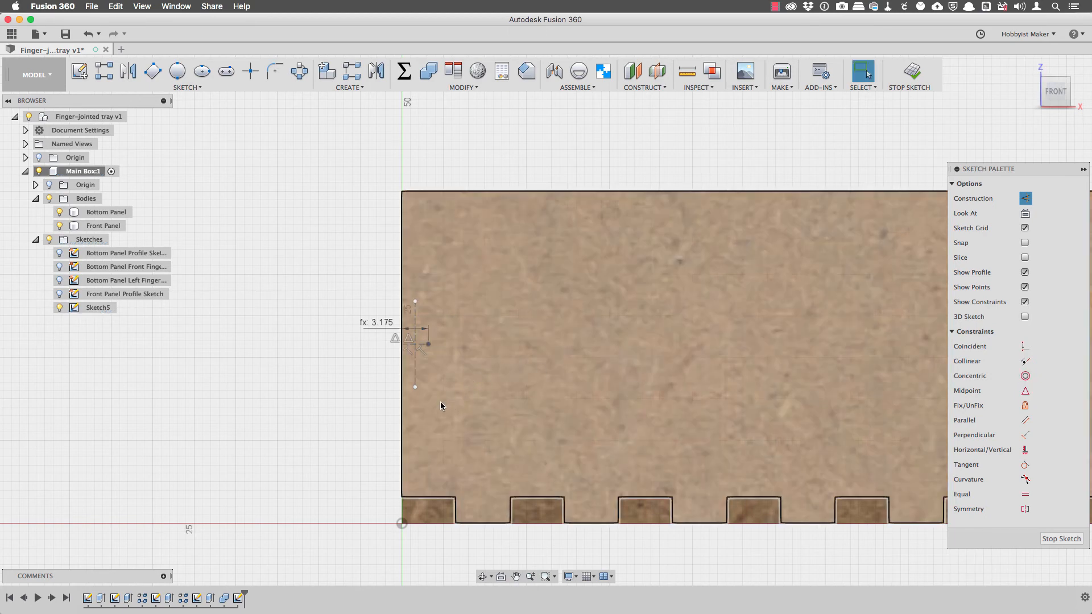
# Draw a solid-line rectangle about 4.7 mm tall from the panel's left edge, over the lower end of the vertical construction line.
pyautogui.press('r')
pyautogui.click(402, 409)
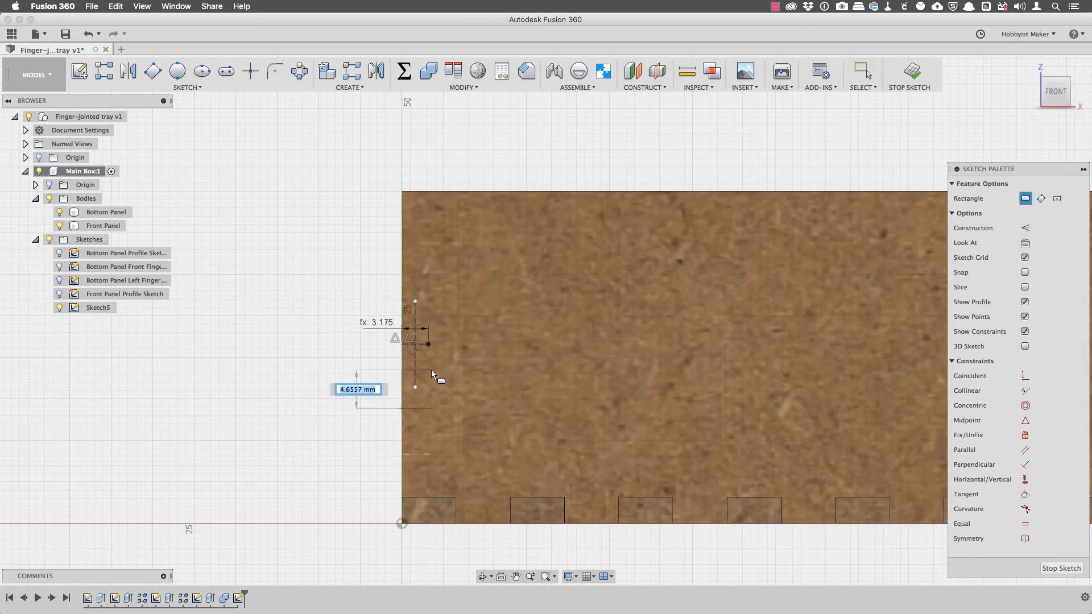
pyautogui.click(432, 370)
pyautogui.press('Escape')
# Dimension the height of the notch rectangle on the panel's left edge with the parameter hfingerw.
pyautogui.press('d')
pyautogui.click(402, 393)
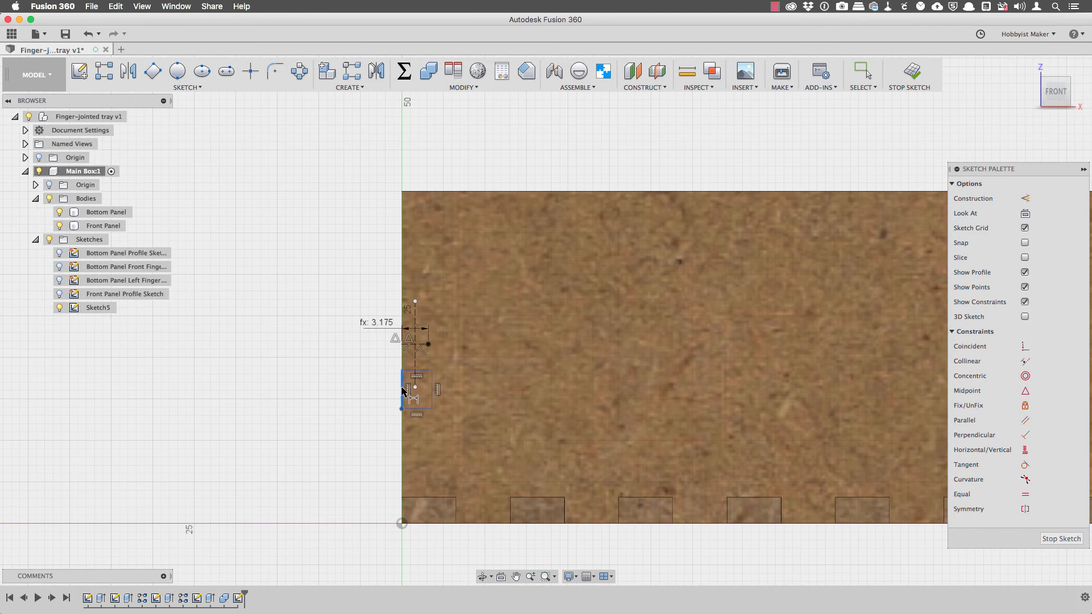
pyautogui.click(370, 386)
pyautogui.write('HFingerW')
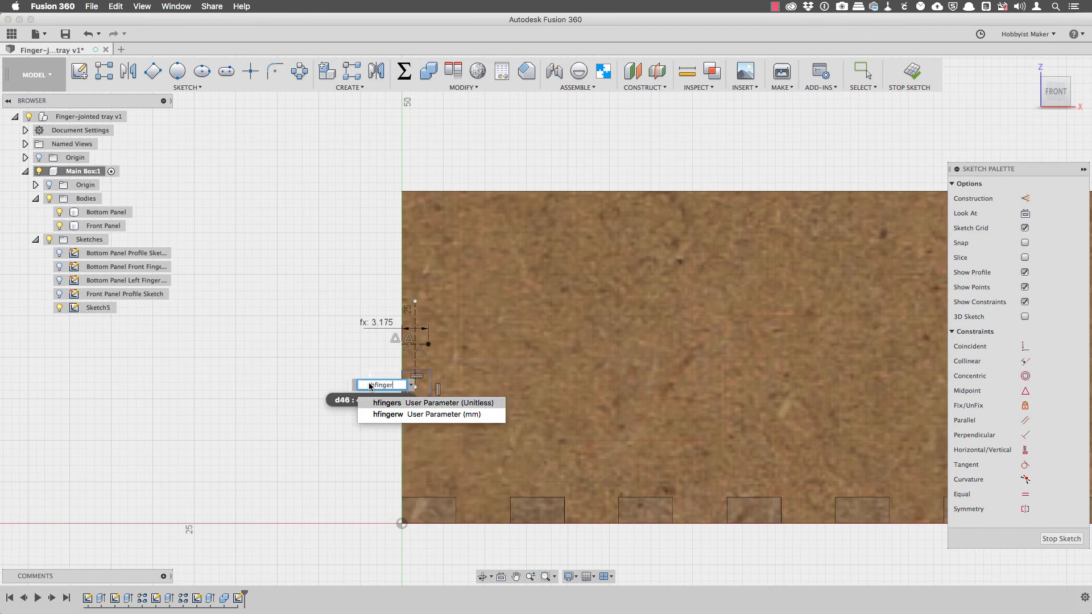
pyautogui.press('Return')
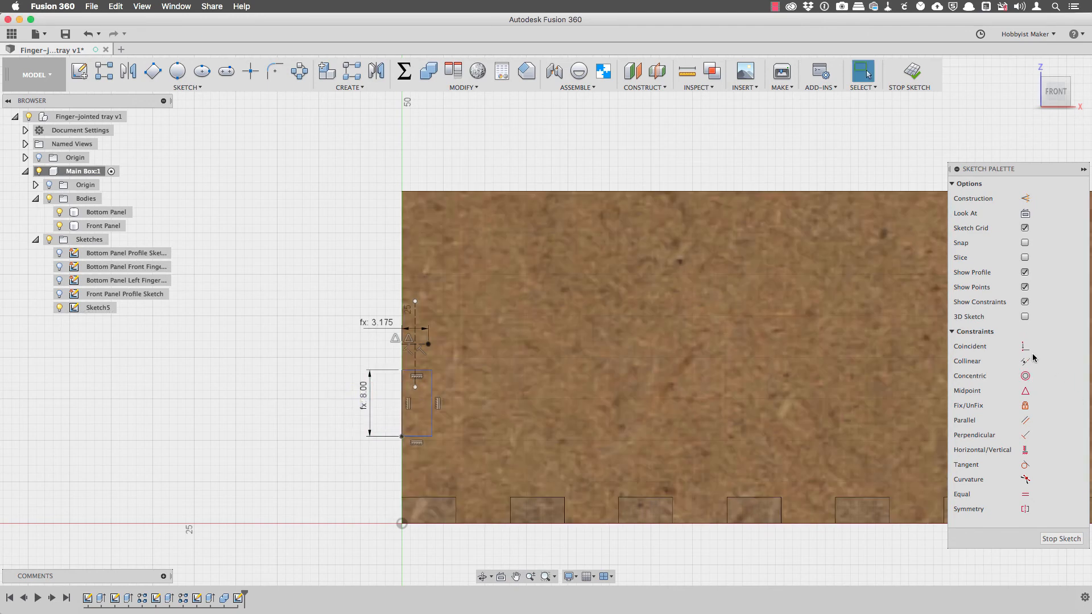
# Make the lower end of the vertical construction line coincident with the rectangle's bottom edge.
pyautogui.click(1026, 347)
pyautogui.click(415, 387)
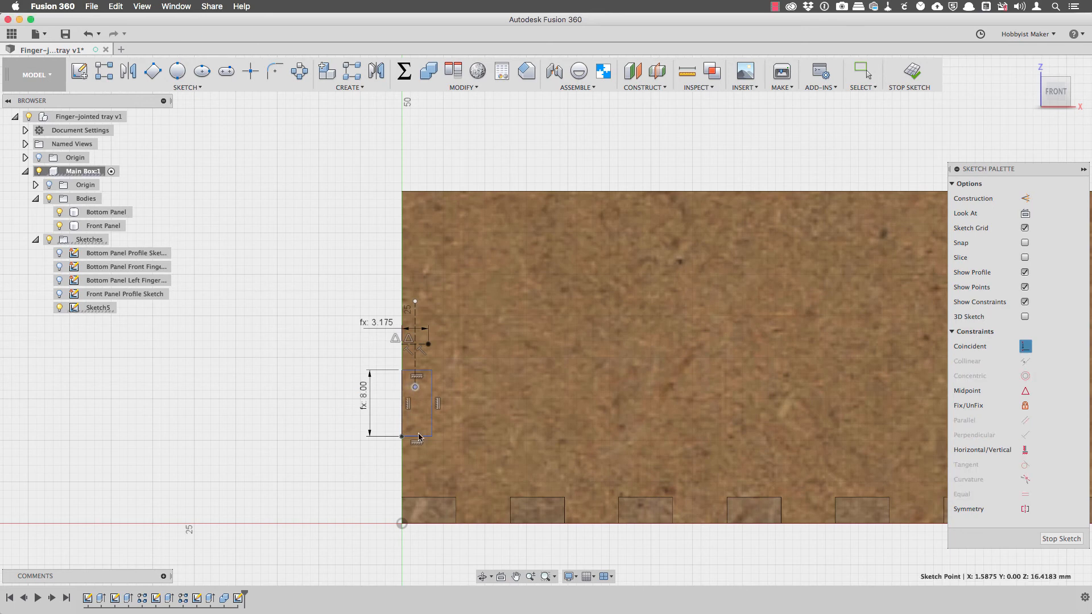
pyautogui.click(421, 442)
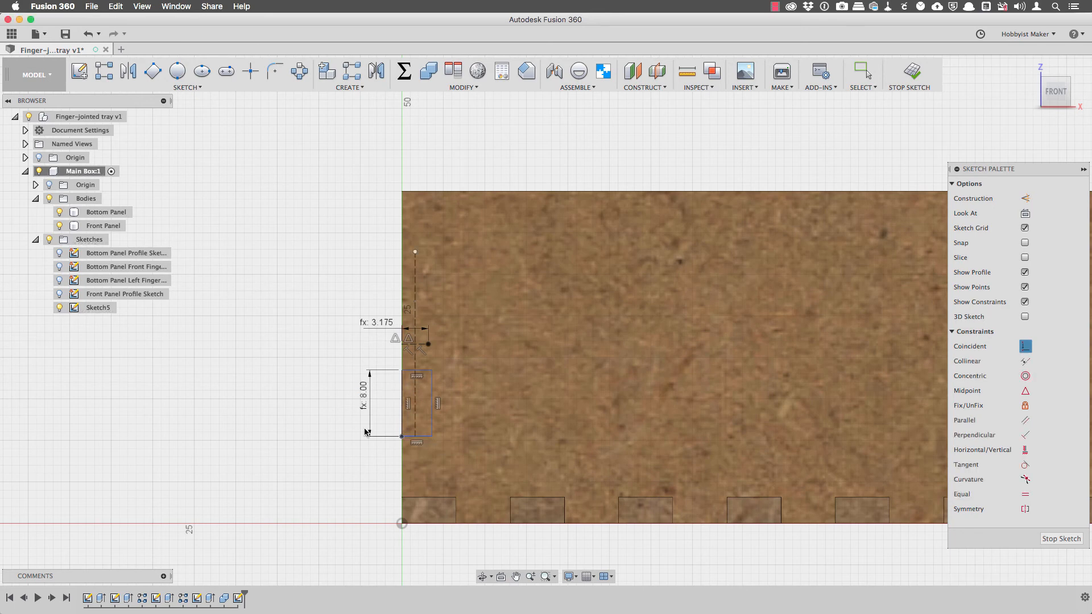
pyautogui.press('Escape')
# Dimension the vertical construction line's length with the parameter hnotchl.
pyautogui.click(416, 307)
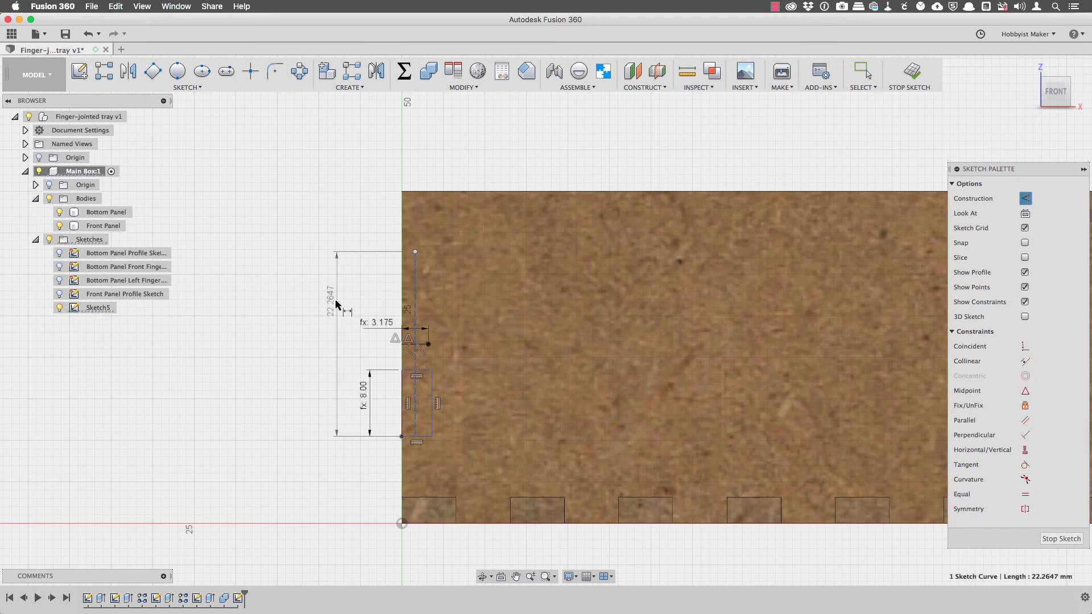
pyautogui.click(330, 304)
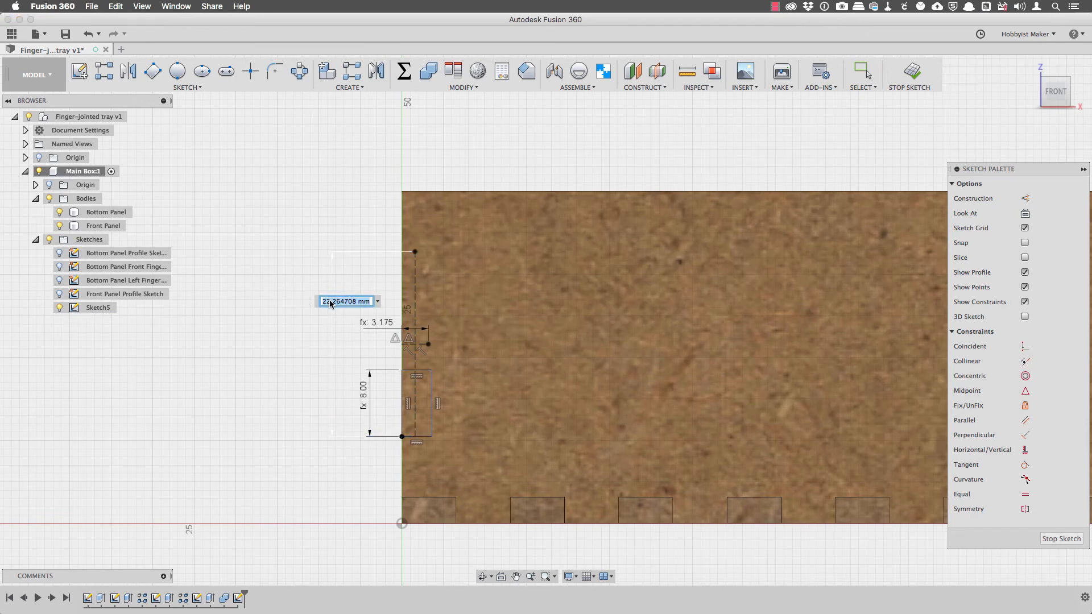
pyautogui.write('hn')
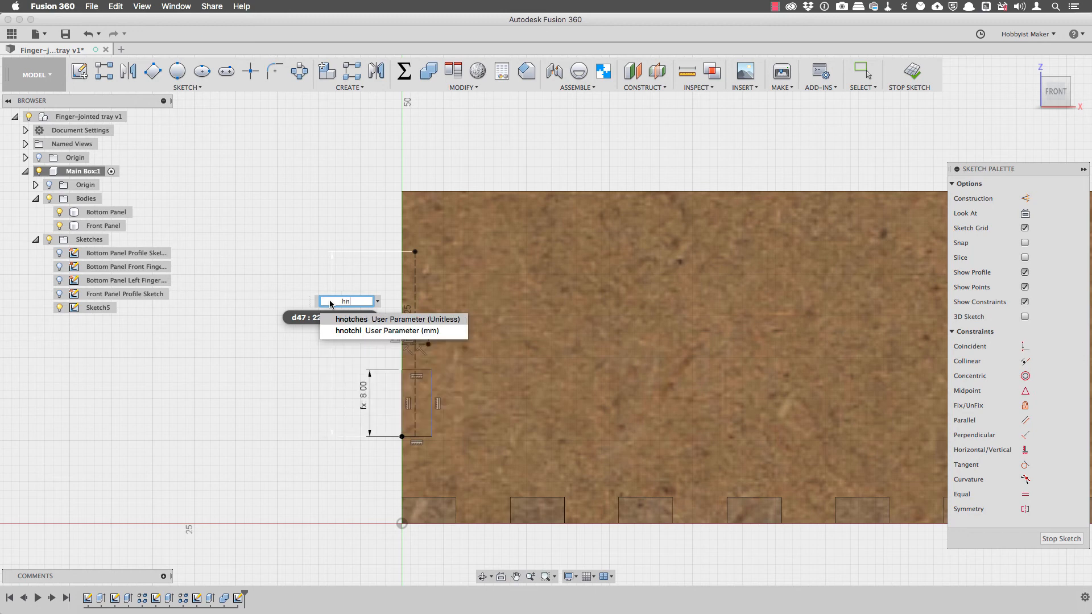
pyautogui.write('otchl')
pyautogui.press('Return')
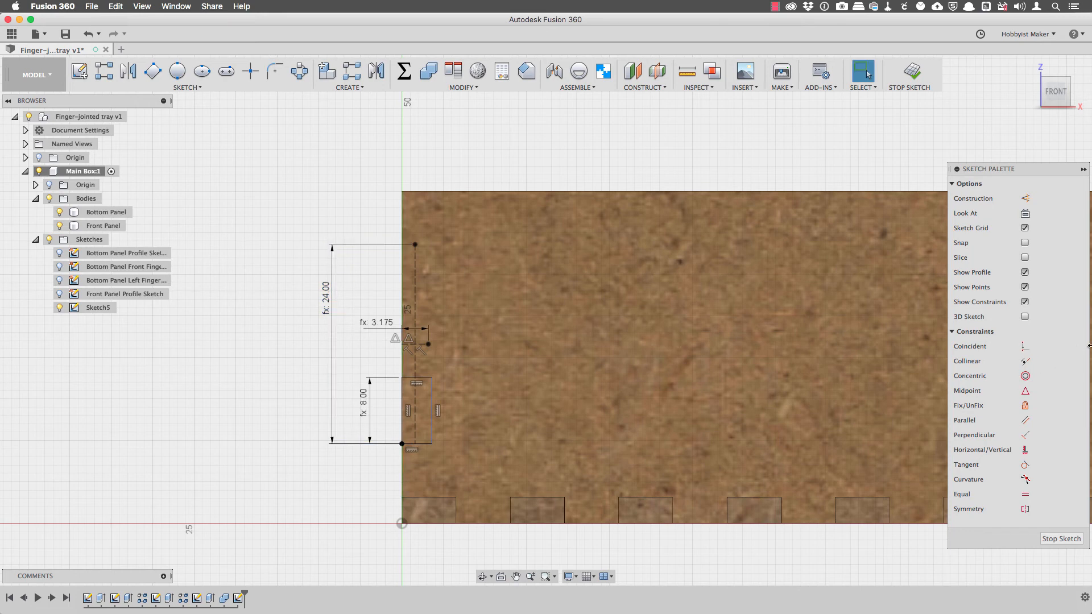
# Make the inner end of the horizontal construction line coincident with the rectangle's inner vertical edge.
pyautogui.click(1025, 347)
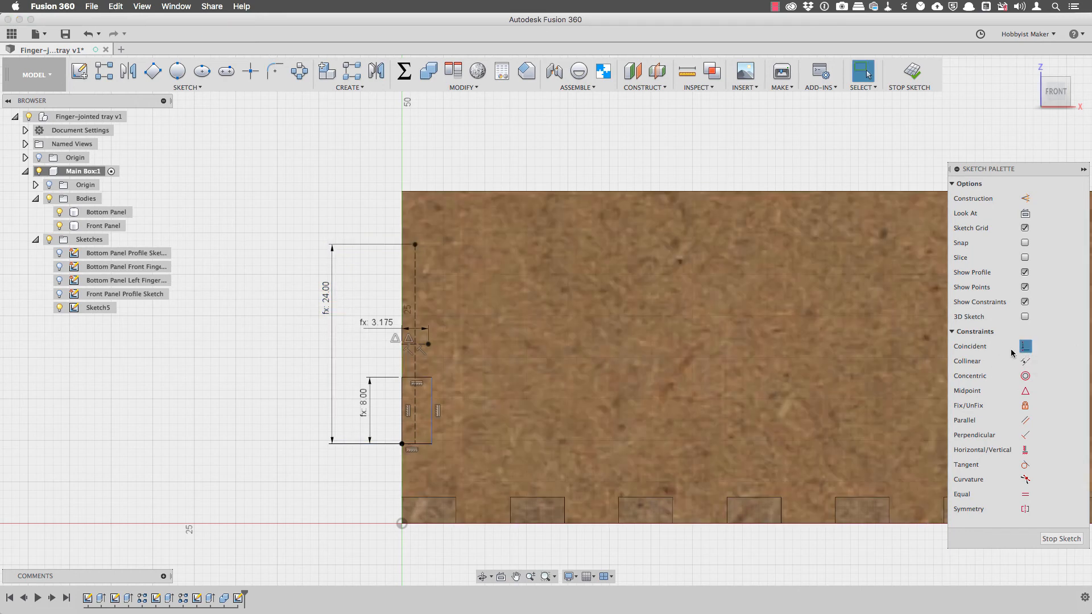
pyautogui.click(429, 344)
pyautogui.click(433, 393)
# Extrude the notch rectangle by -thickness as a cut through the Front Panel.
pyautogui.press('e')
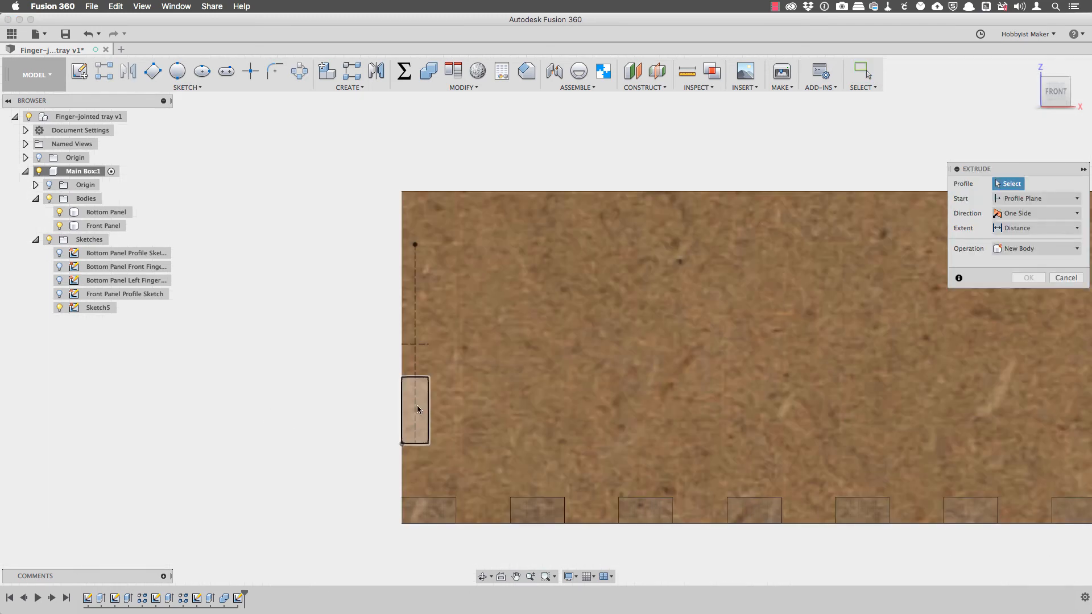
pyautogui.click(417, 405)
pyautogui.write('-thickness')
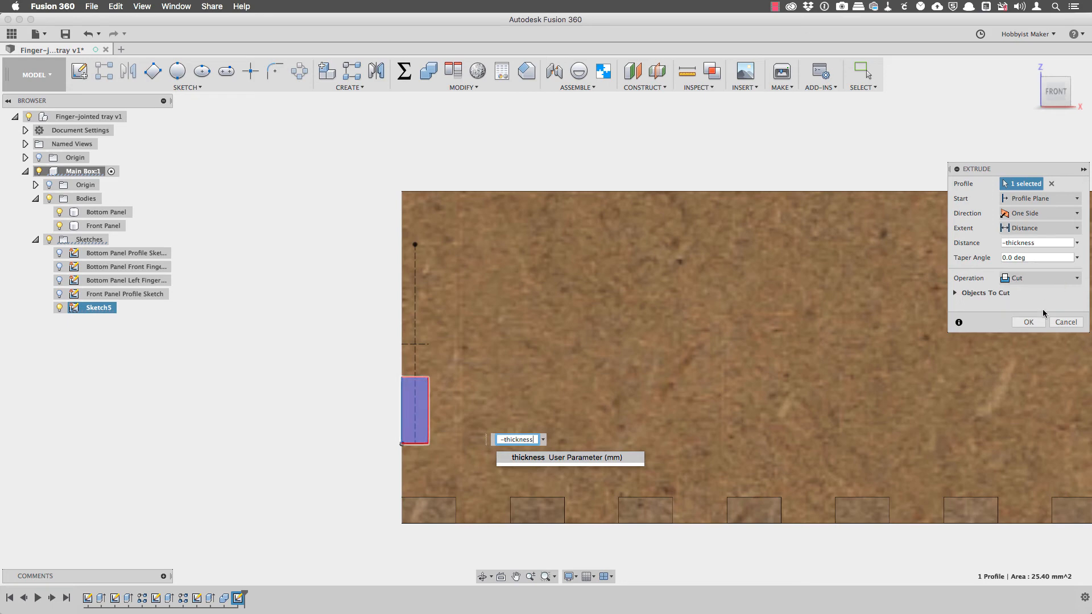
pyautogui.press('Return')
# Rename the side notch sketch as Front Panel Left Fingers Sketch.
pyautogui.doubleClick(111, 308)
pyautogui.write('Front Panel Left Fingers Sketch')
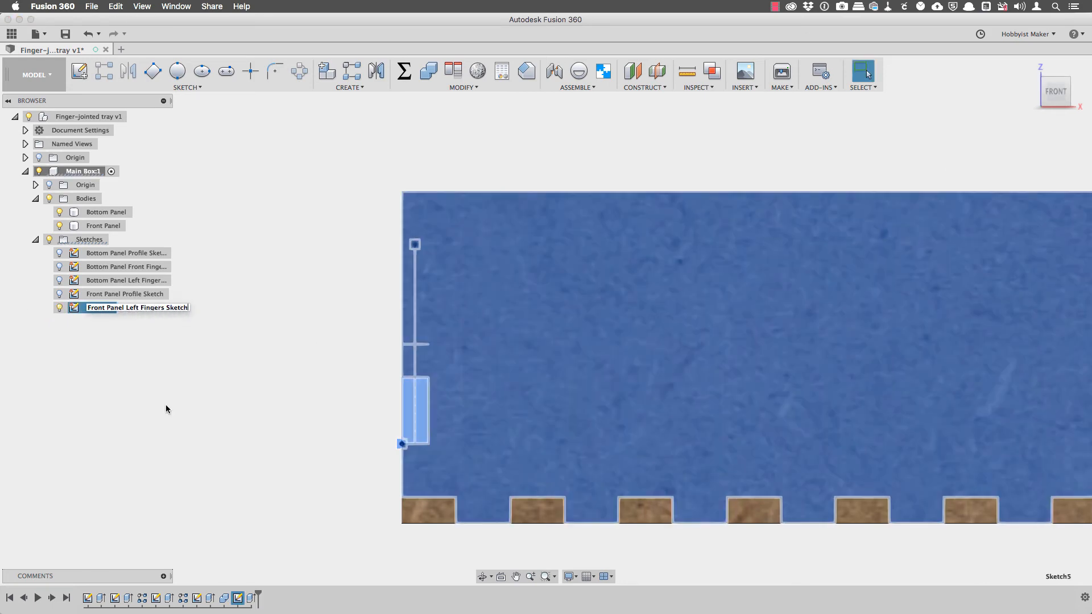
pyautogui.press('Return')
pyautogui.press('Escape')
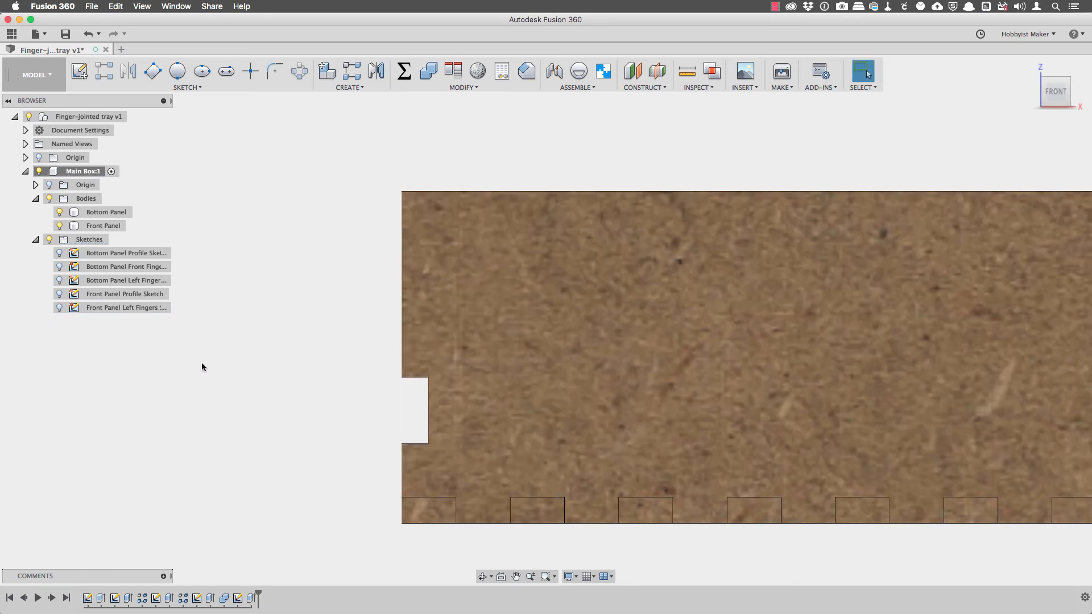
# Set up a rectangular pattern of the notch cut up the panel's left edge, with quantity hnotches and distance hnotchl-hfingerw.
pyautogui.click(351, 71)
pyautogui.click(252, 599)
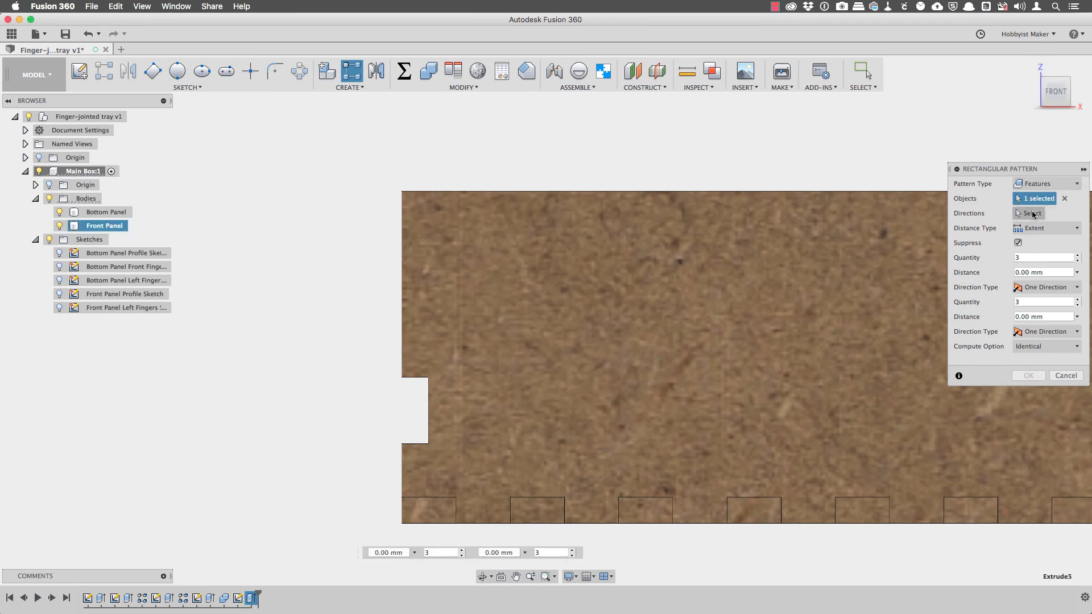
pyautogui.click(1033, 213)
pyautogui.click(402, 478)
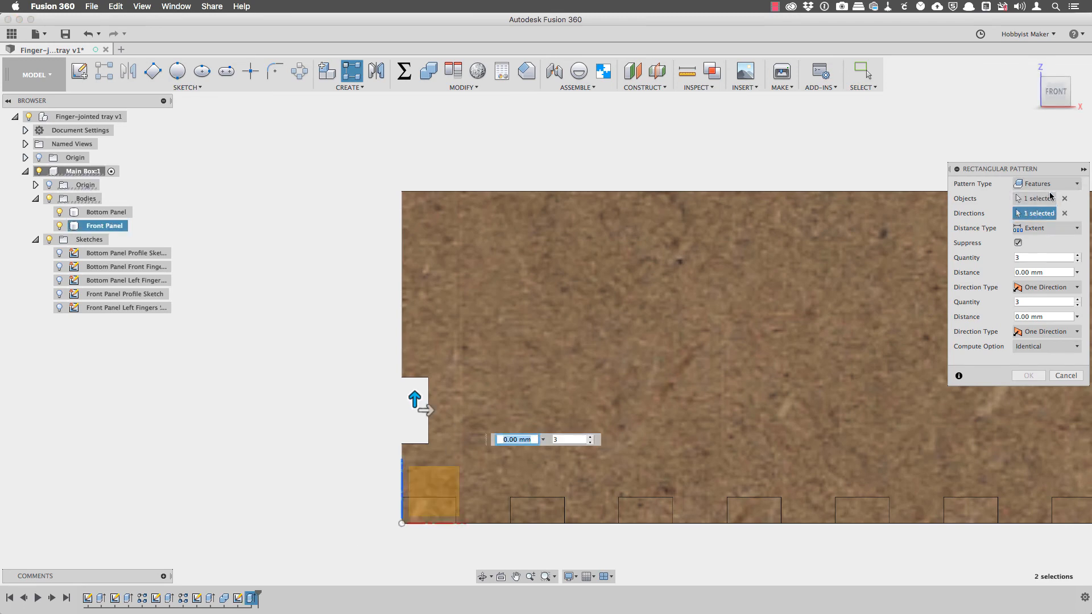
pyautogui.click(1039, 257)
pyautogui.write('hnotches')
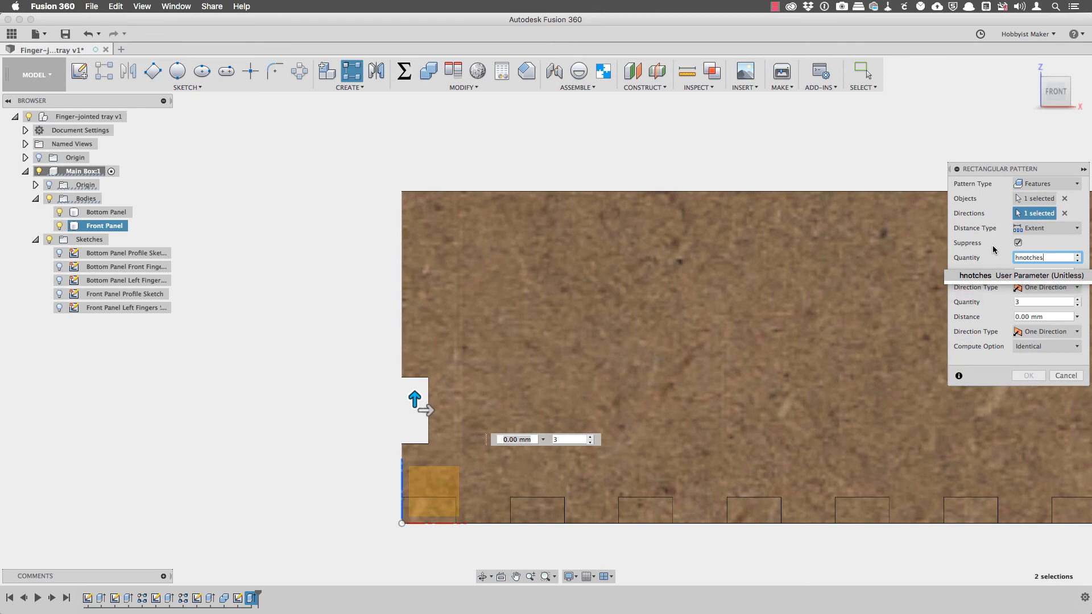
pyautogui.press('Tab')
pyautogui.write('hnot')
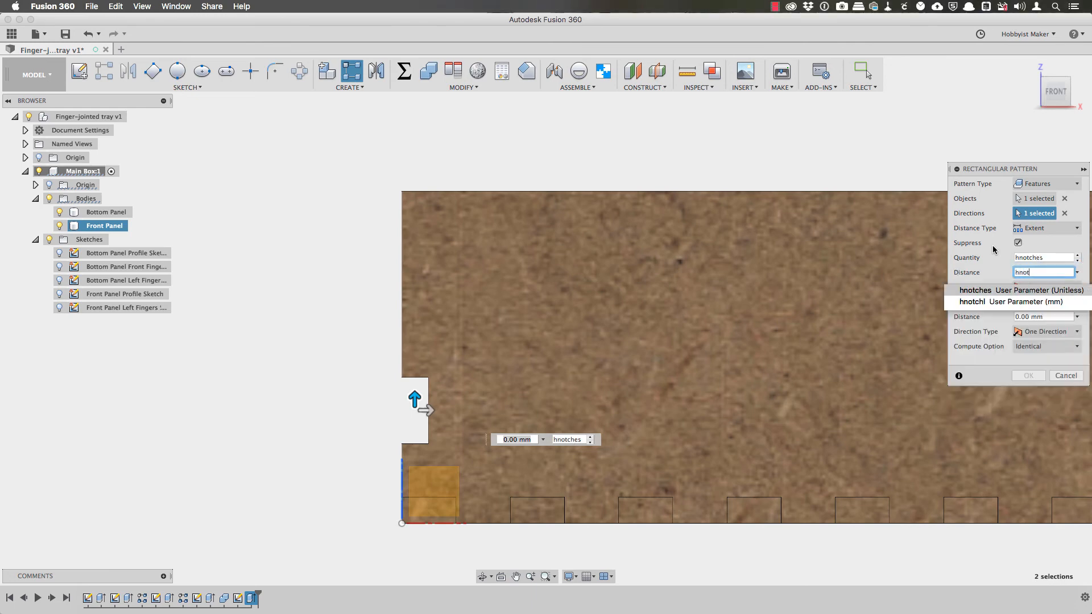
pyautogui.write('chl-hfingerw')
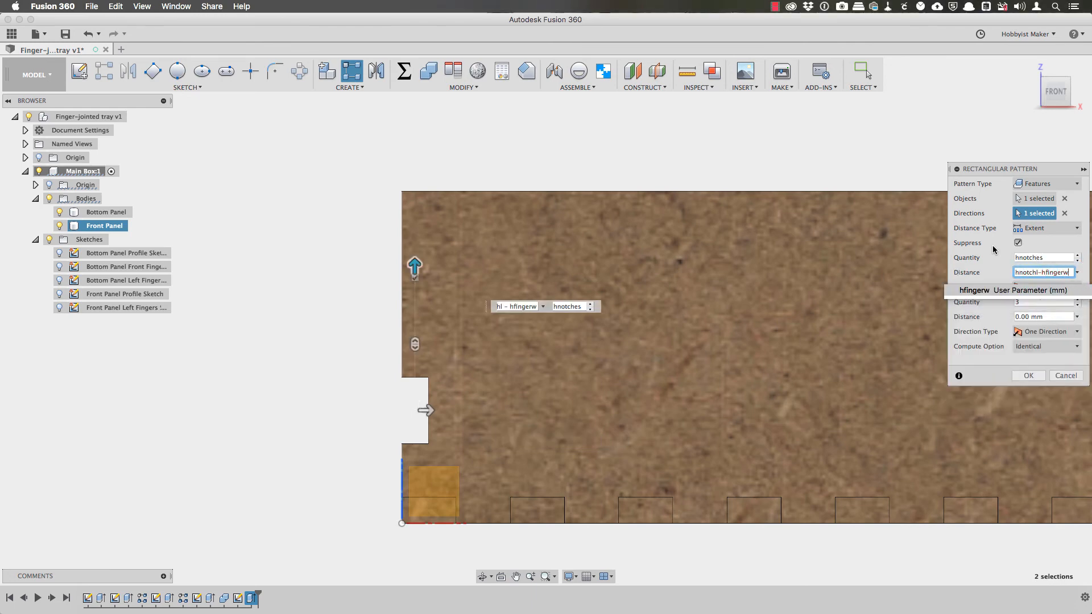
# Set the pattern's second direction to quantity 2 and distance length-thickness, and create the pattern.
pyautogui.press('Tab')
pyautogui.write('2')
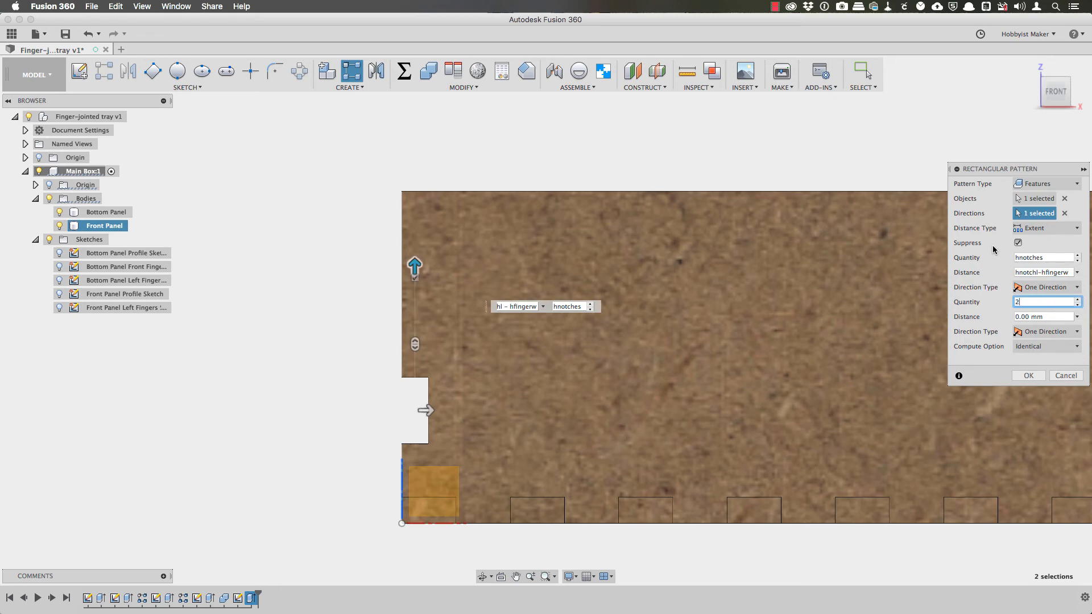
pyautogui.press('Tab')
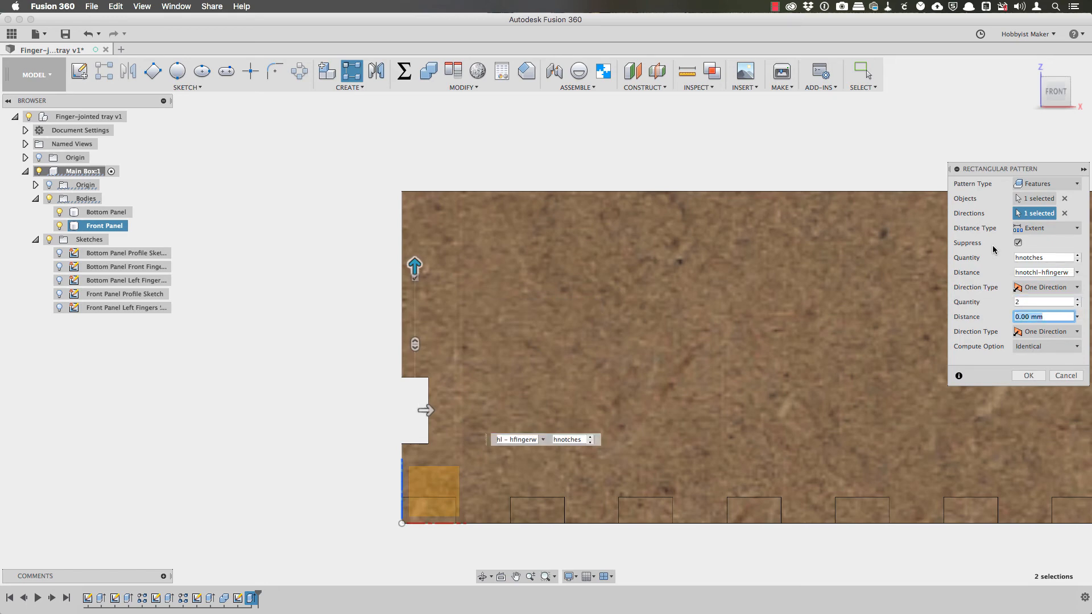
pyautogui.write('leng')
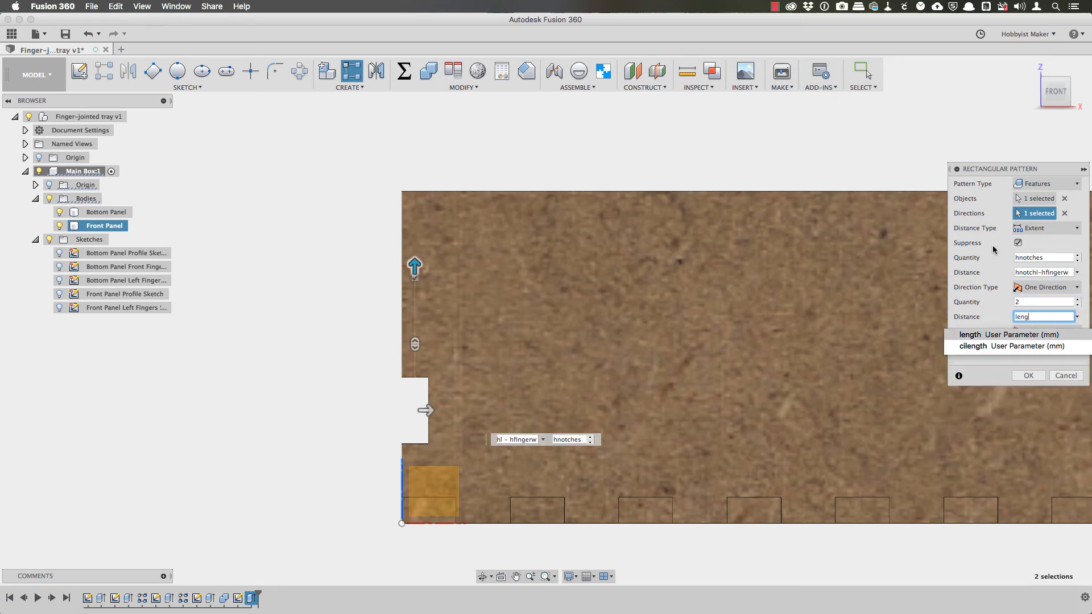
pyautogui.write('th-t')
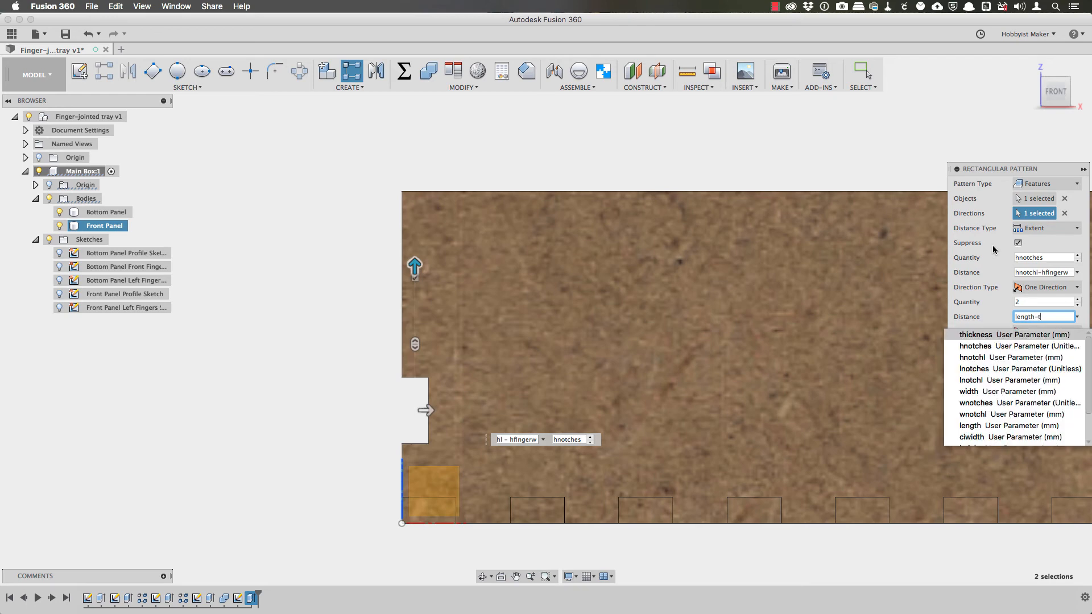
pyautogui.write('hickness')
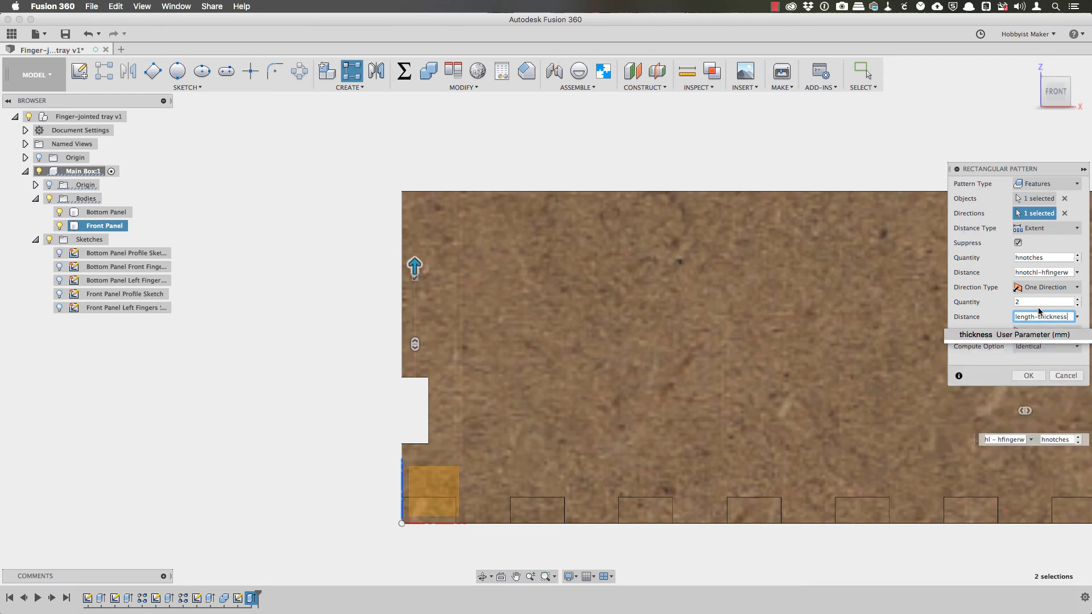
pyautogui.click(1043, 361)
pyautogui.click(1029, 376)
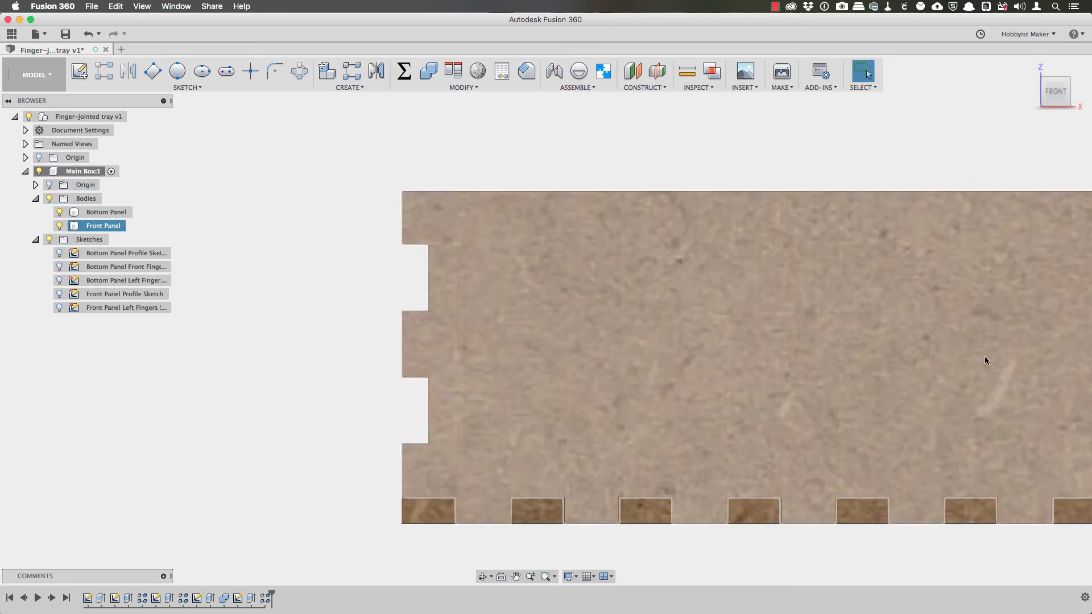
# Apply the MDF appearance to the broad faces of the Front Panel and Bottom Panel.
pyautogui.scroll(-4, 986, 361)
pyautogui.moveTo(969, 320); pyautogui.dragTo(641, 331, button='middle')
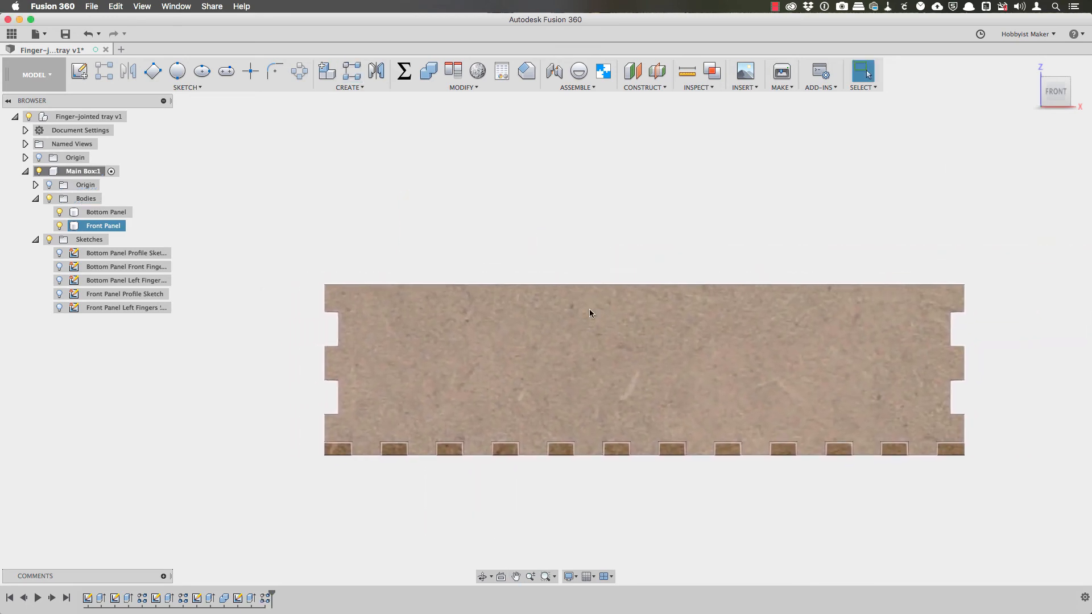
pyautogui.click(469, 224)
pyautogui.keyDown('shift'); pyautogui.moveTo(469, 224); pyautogui.dragTo(526, 241, button='middle'); pyautogui.keyUp('shift')
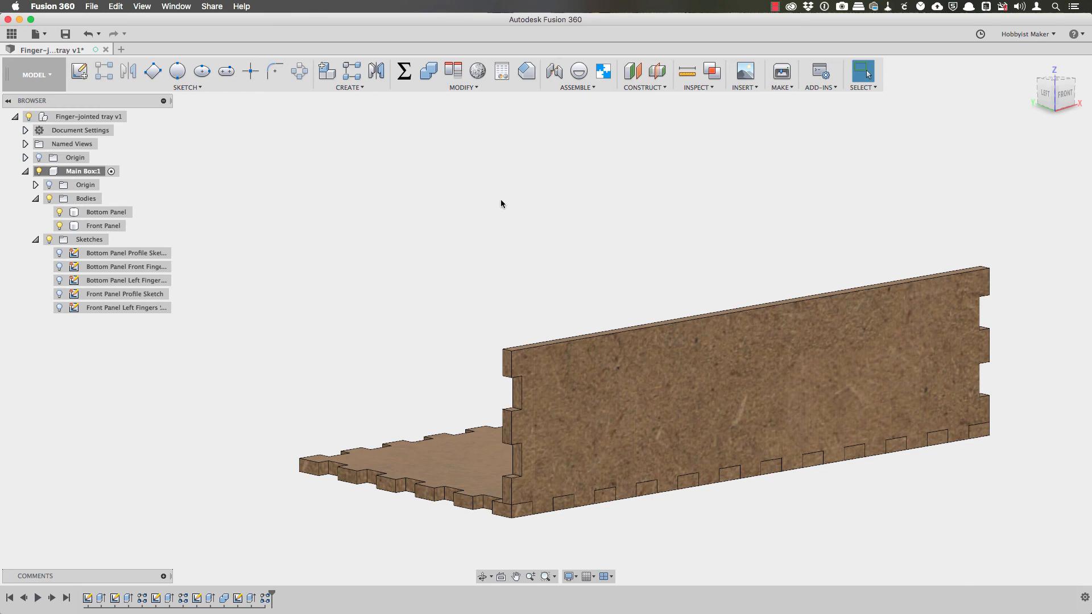
pyautogui.press('a')
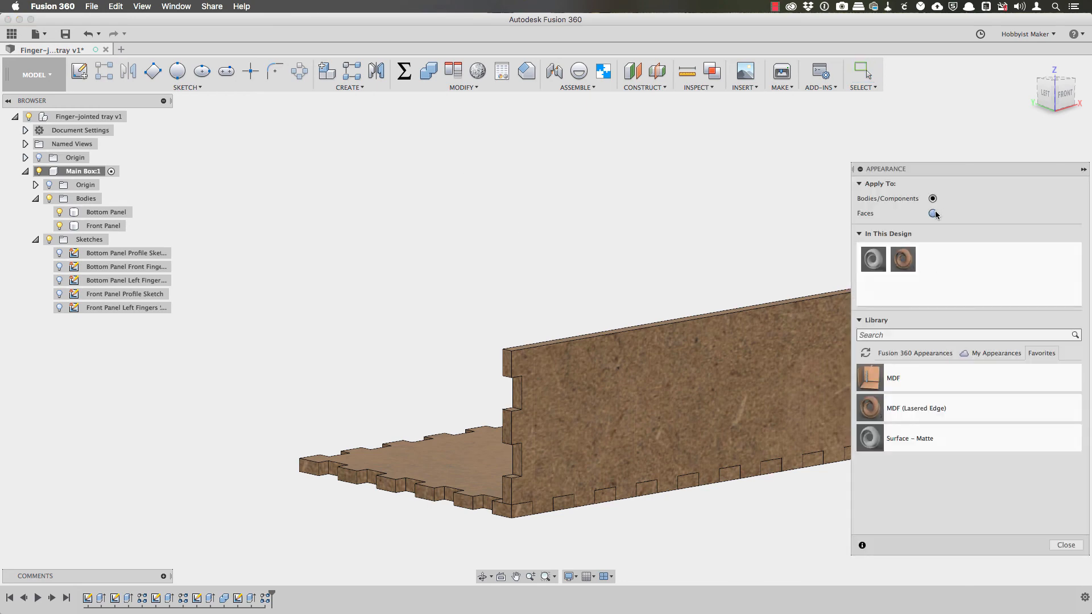
pyautogui.moveTo(961, 377); pyautogui.dragTo(484, 462)
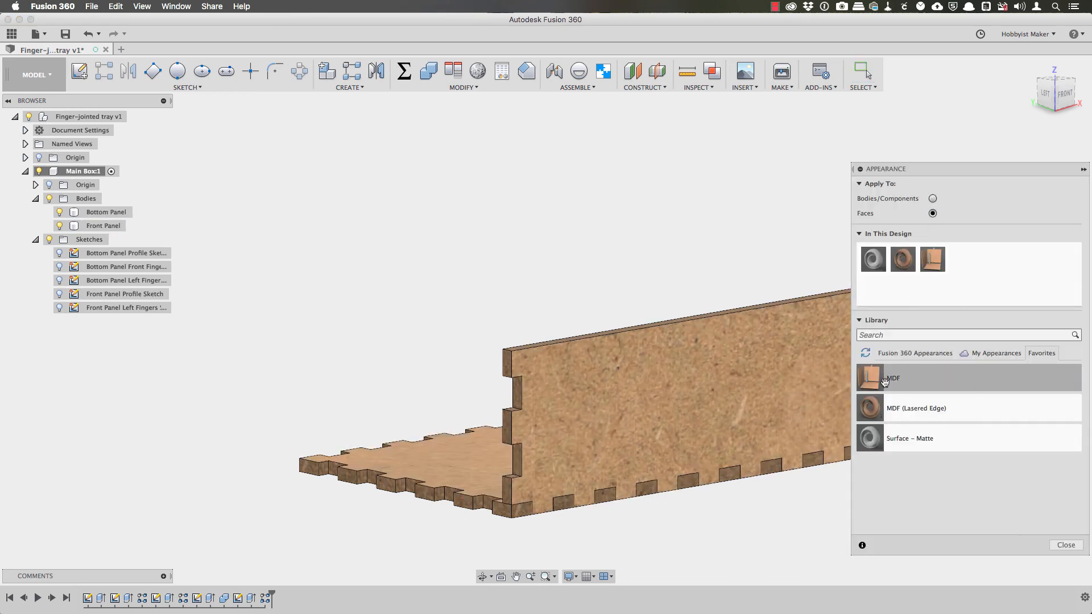
pyautogui.click(1066, 545)
# Set up a rectangular body pattern of the Front Panel, directed along the box's width.
pyautogui.click(352, 71)
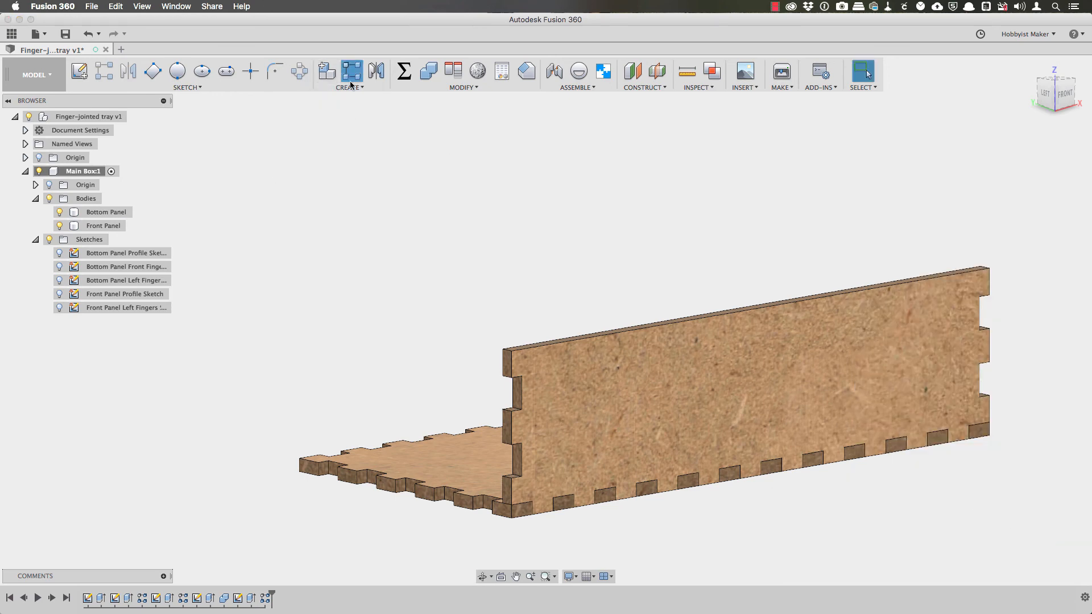
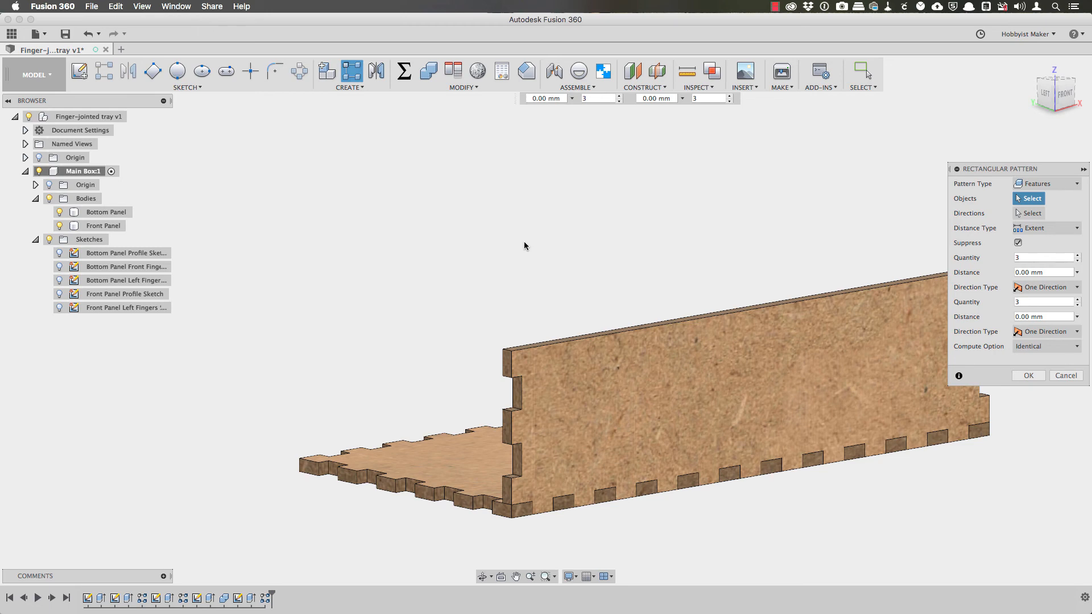
pyautogui.click(1052, 184)
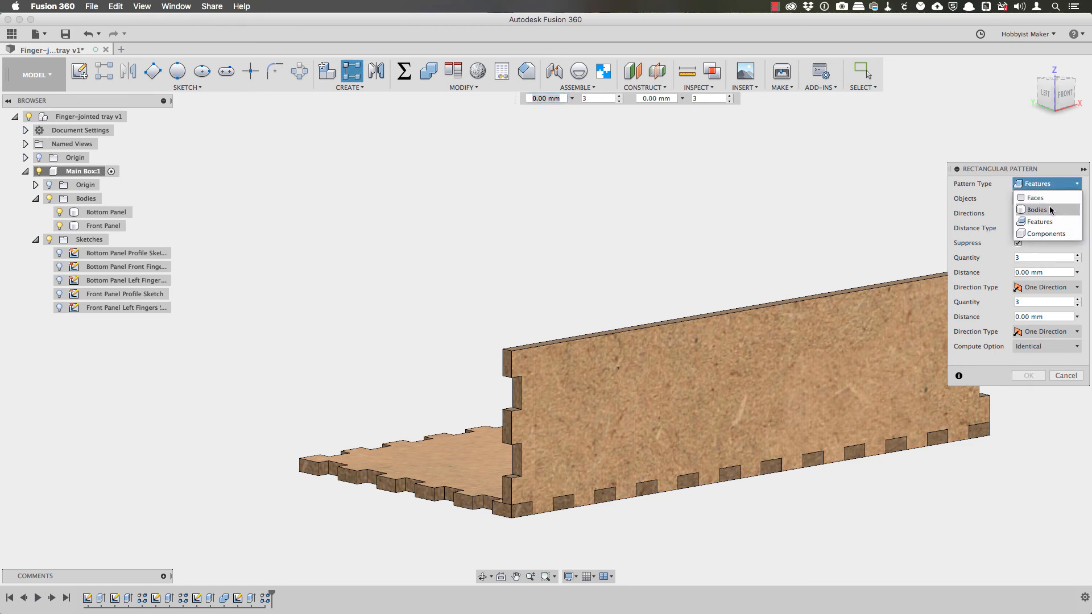
pyautogui.click(1033, 212)
pyautogui.click(899, 326)
pyautogui.click(824, 366)
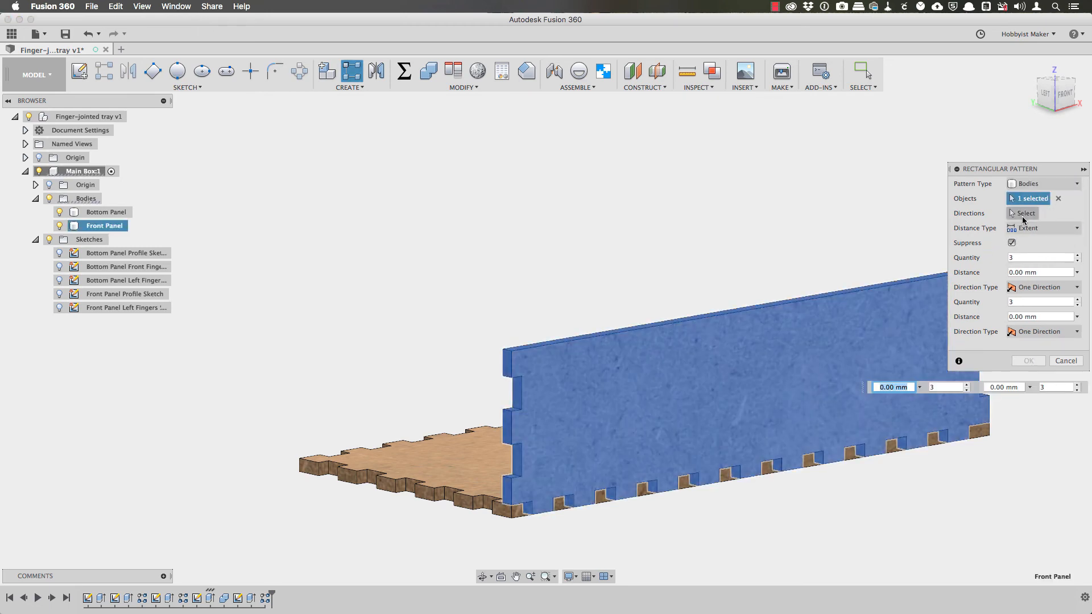
pyautogui.click(483, 512)
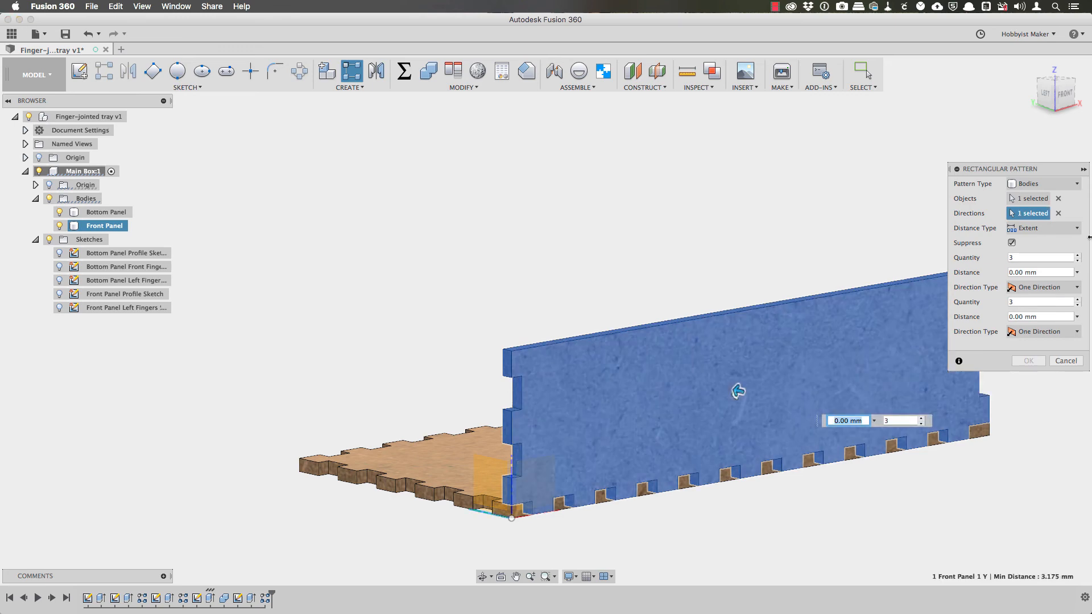
# Set the body pattern's quantity to 2 and distance to width-thickness, and create the opposite panel.
pyautogui.doubleClick(1031, 257)
pyautogui.write('2')
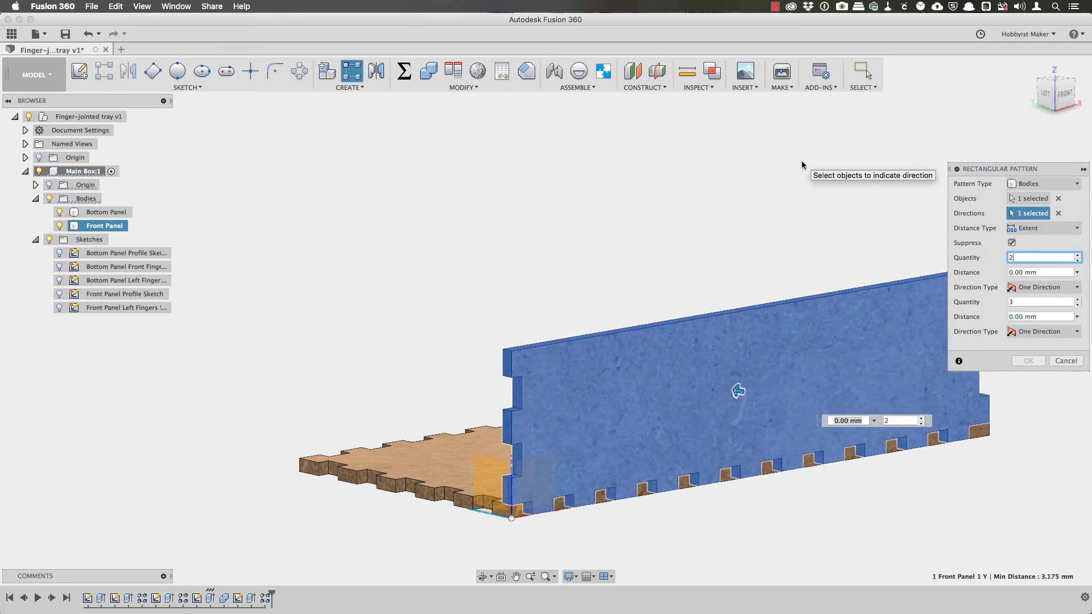
pyautogui.press('Tab')
pyautogui.write('wid')
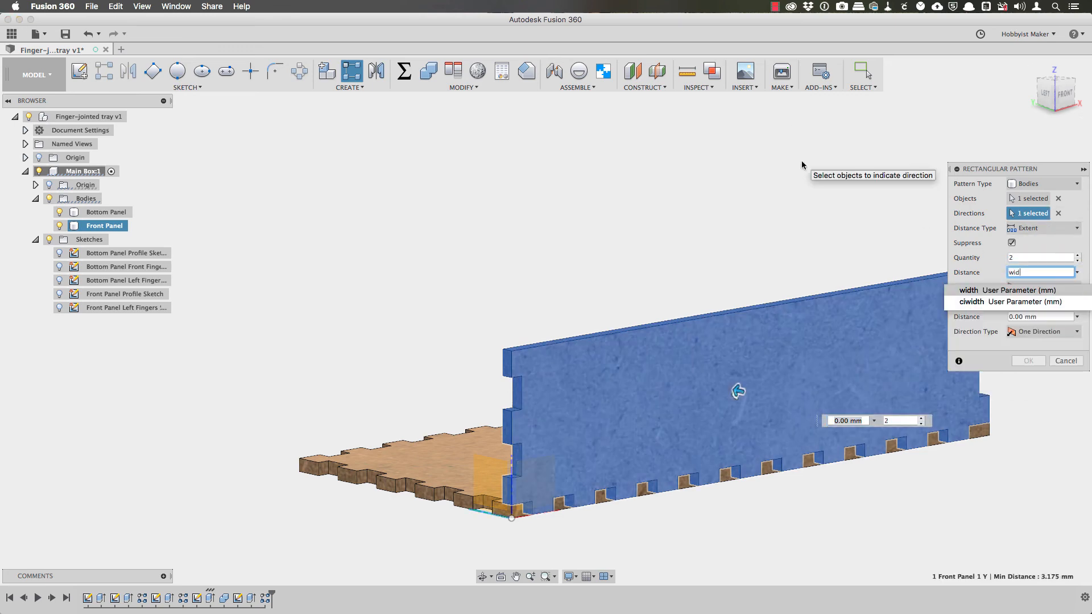
pyautogui.write('th-thickness')
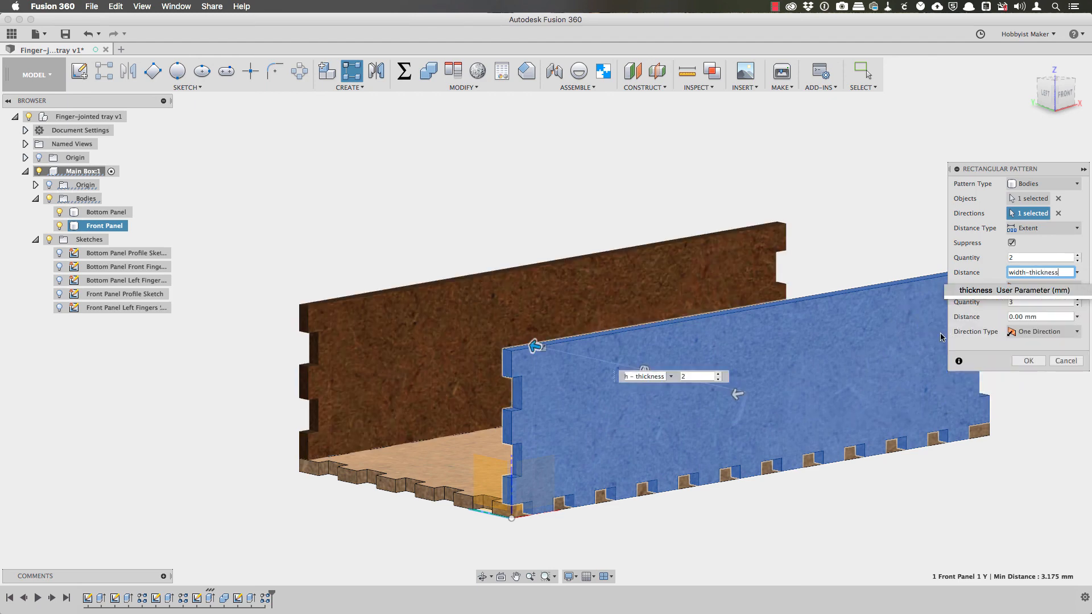
pyautogui.click(1037, 362)
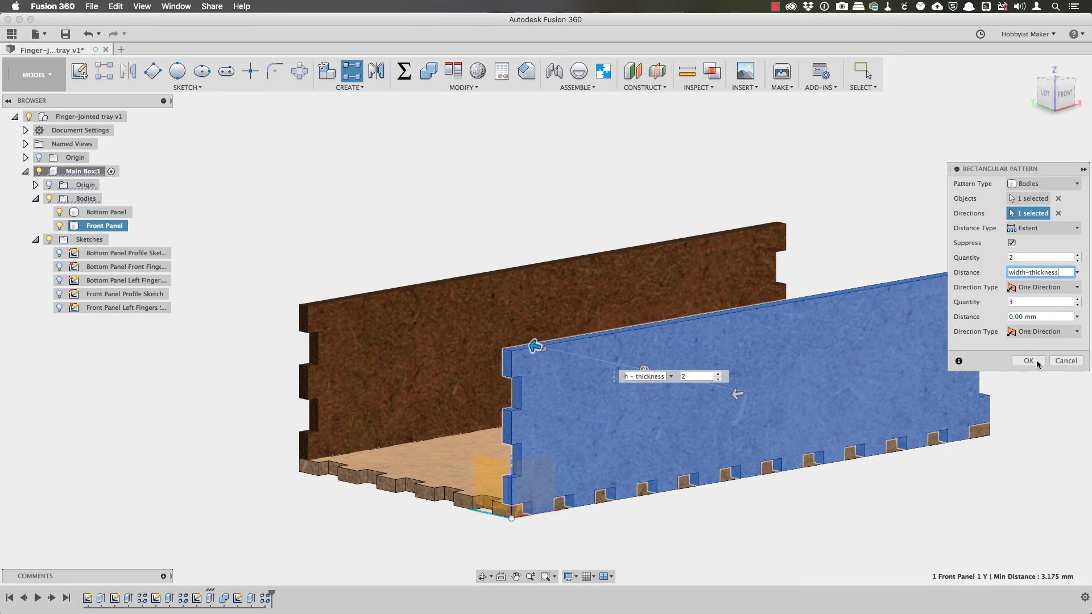
pyautogui.click(1037, 362)
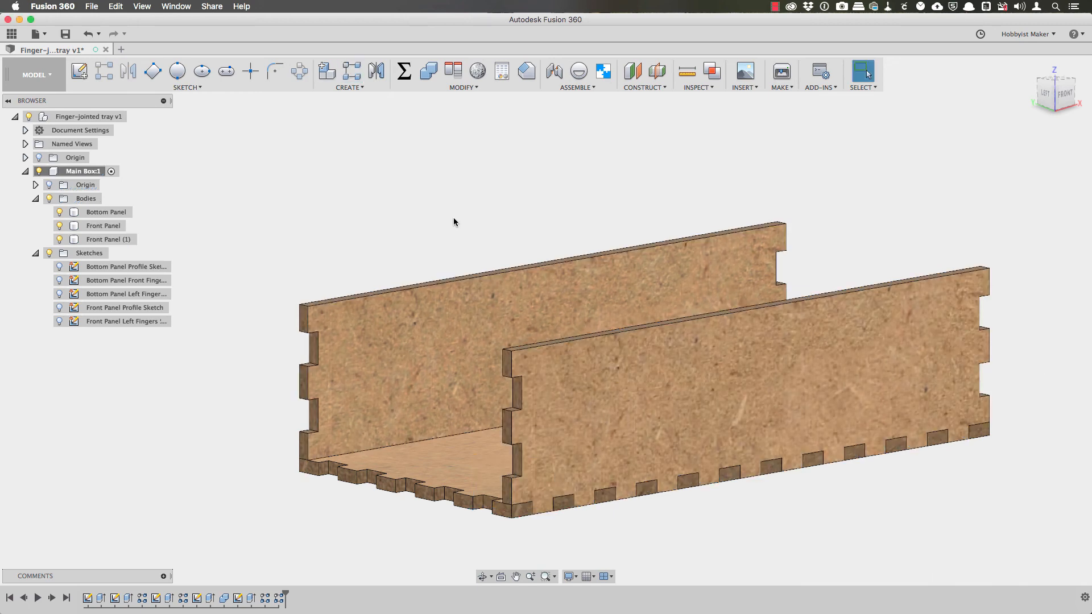
# Rename the patterned copy of the Front Panel body as Back Panel.
pyautogui.doubleClick(103, 240)
pyautogui.write('Back Panel')
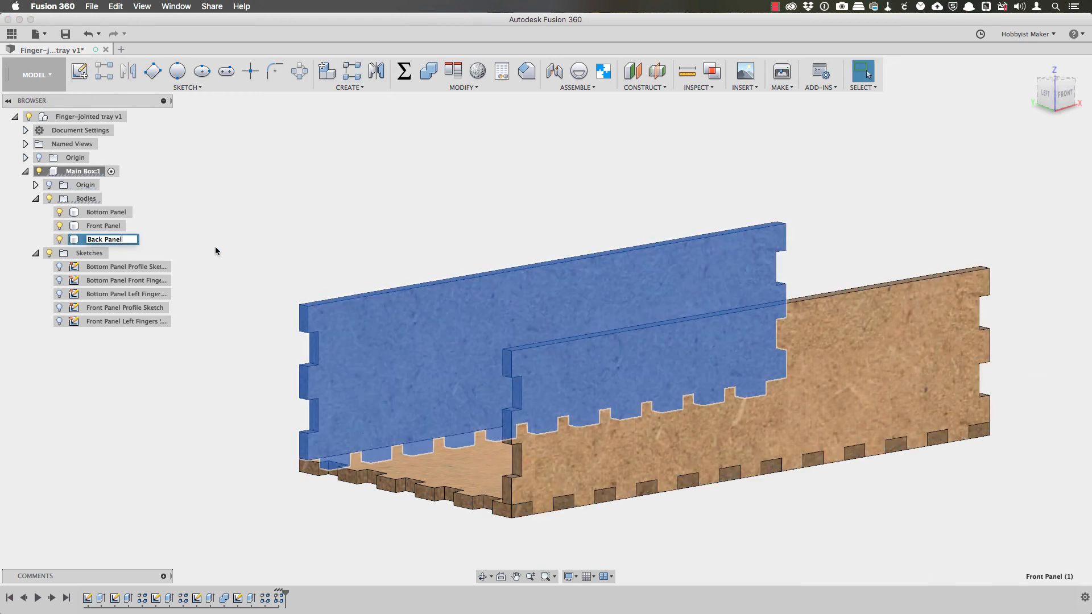
pyautogui.press('Return')
# Sketch a rectangle from the origin on the box's left side plane, with height set to height and width set to width.
pyautogui.click(80, 70)
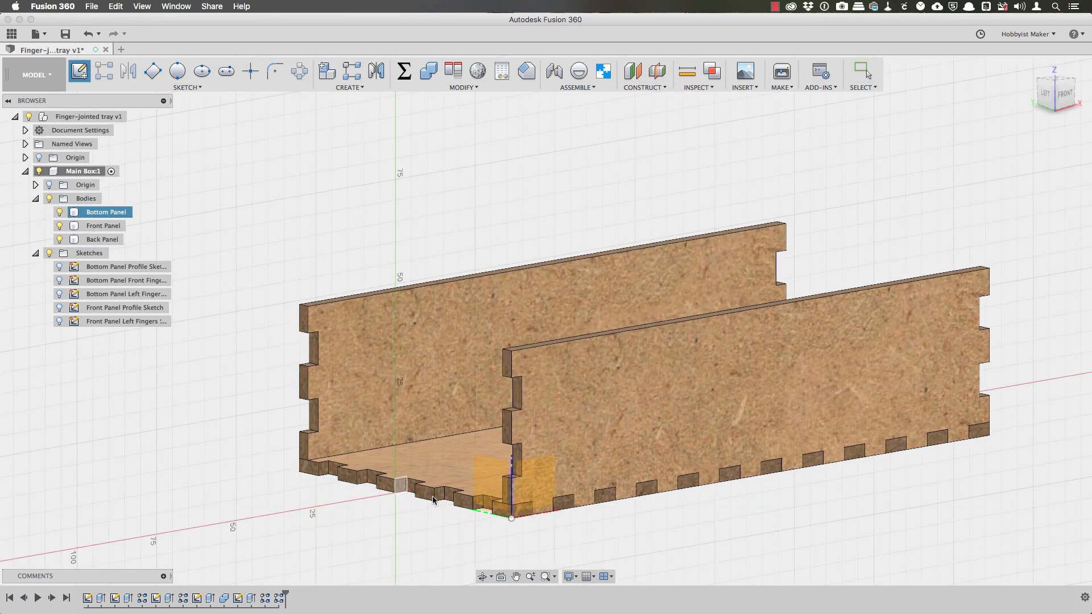
pyautogui.click(508, 490)
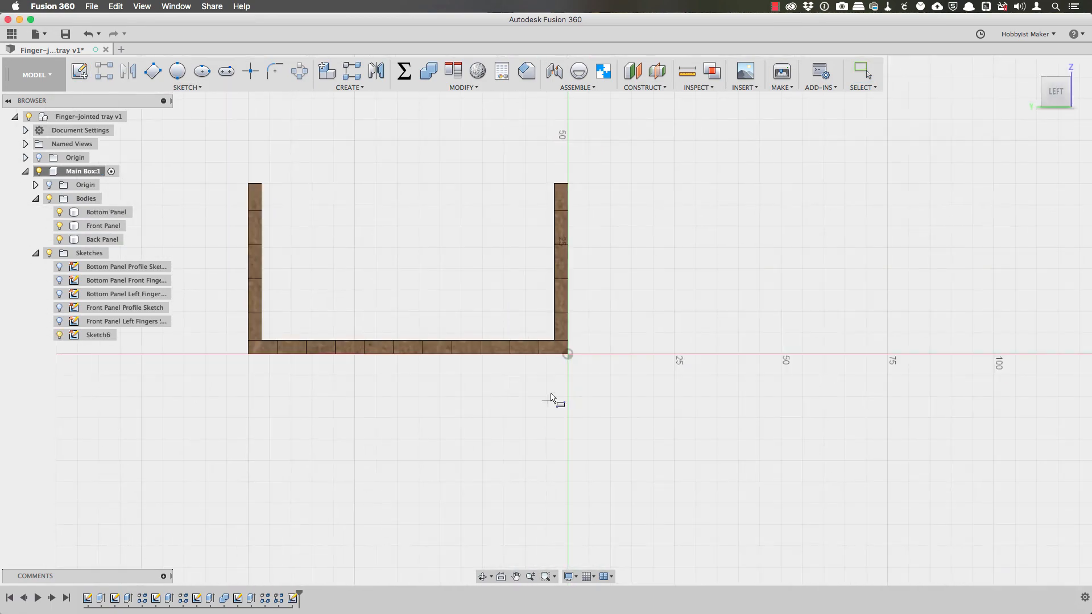
pyautogui.click(567, 355)
pyautogui.write('height')
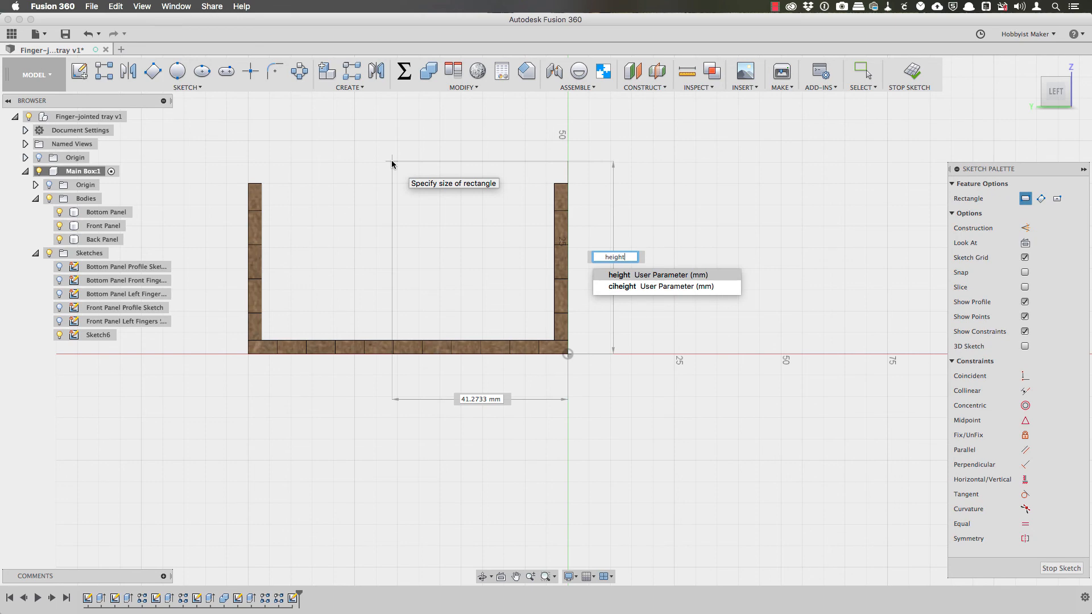
pyautogui.press('Tab')
pyautogui.write('width')
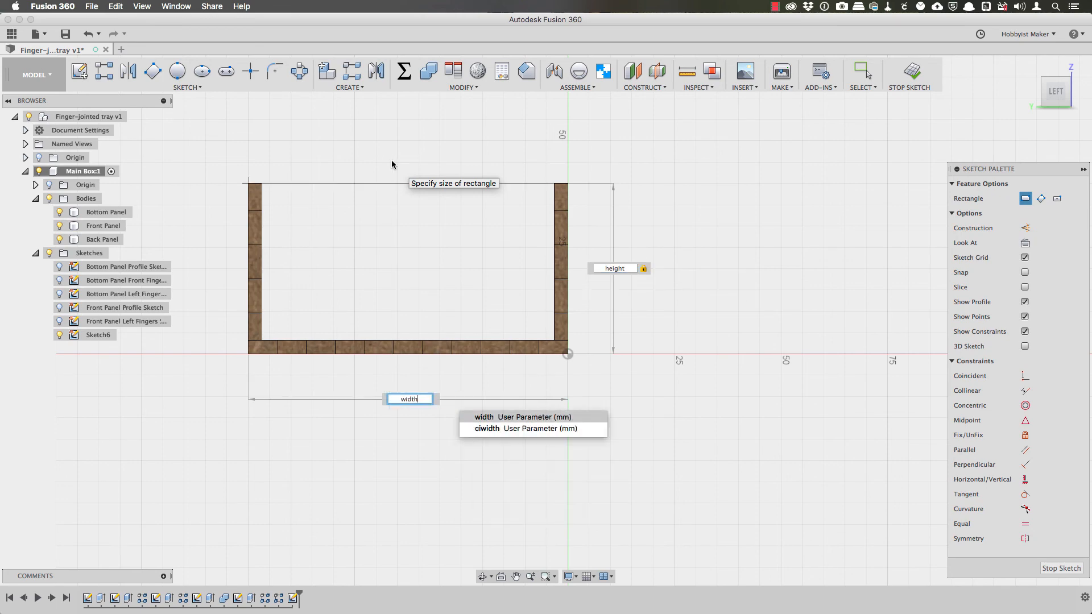
pyautogui.press('Return')
# Extrude the left side rectangle by thickness as a new body.
pyautogui.press('e')
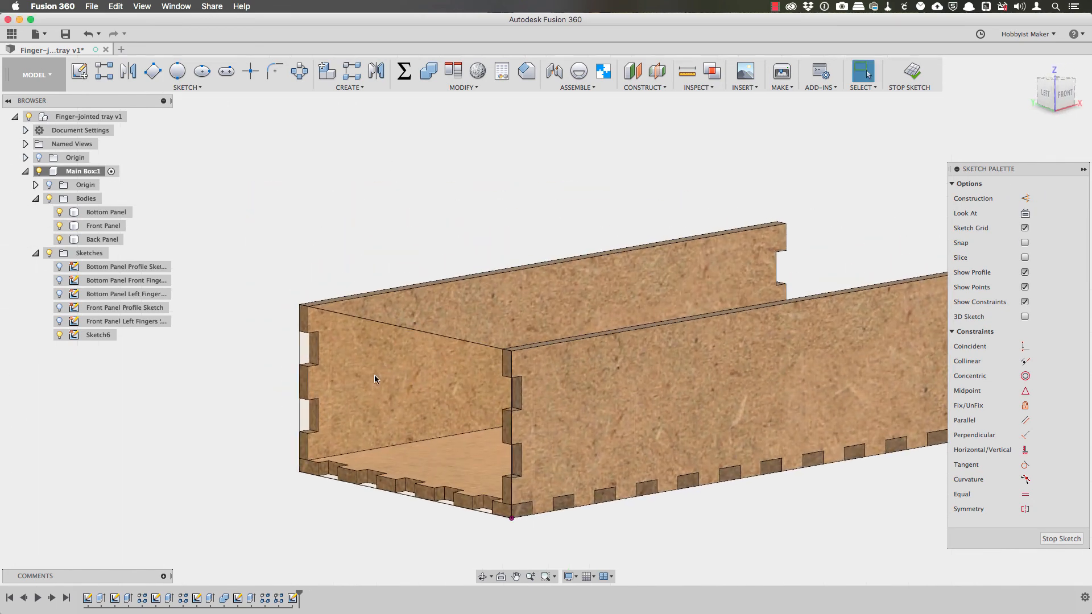
pyautogui.write('thickness')
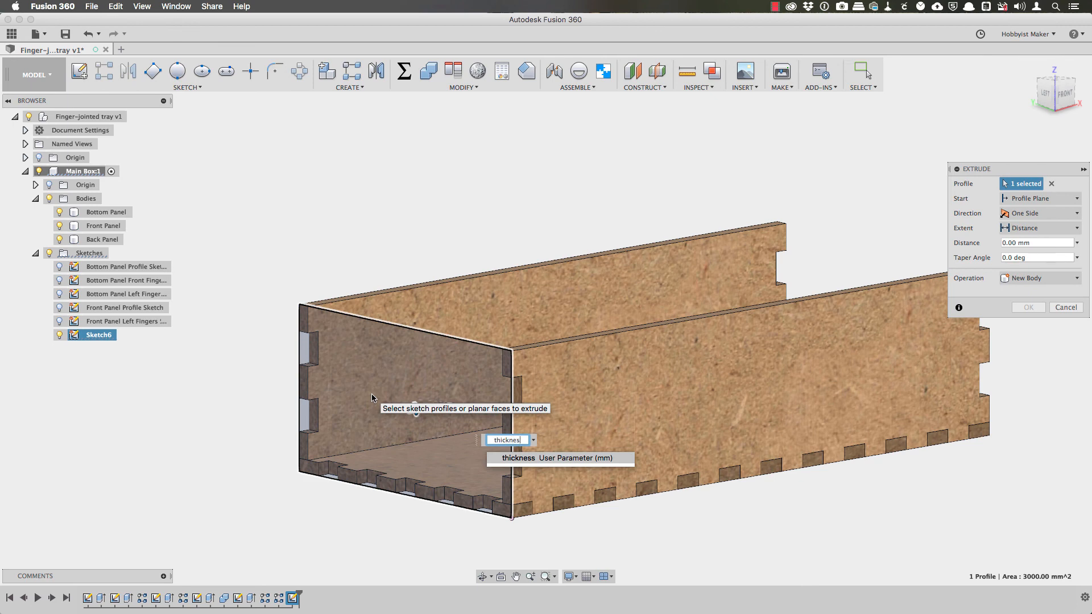
pyautogui.click(1045, 280)
pyautogui.click(1045, 331)
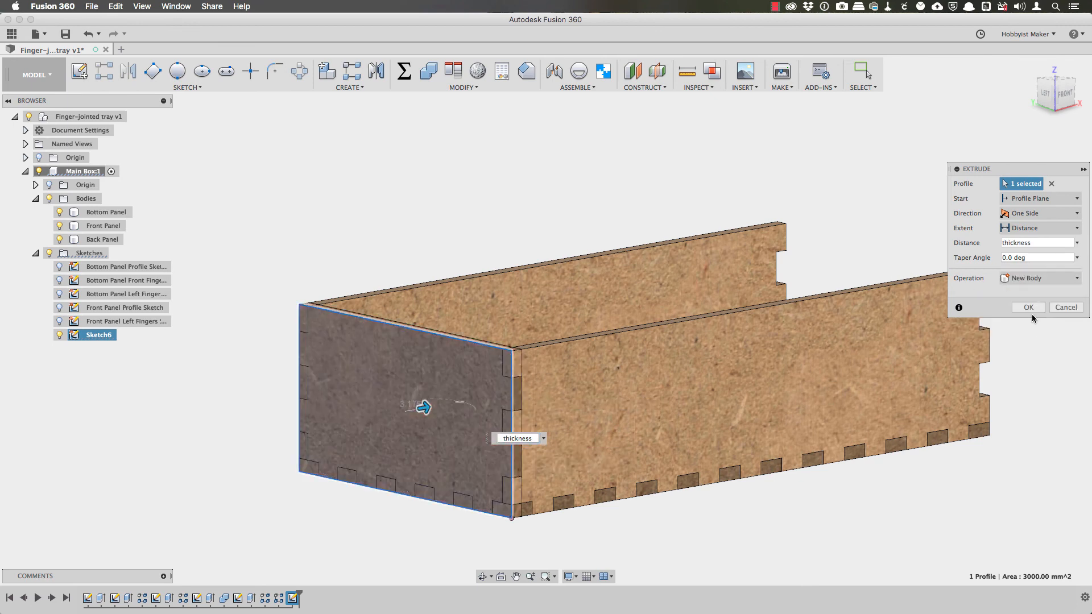
pyautogui.click(1029, 322)
# Rename the rectangle's sketch as Left Panel Profile Sketch and hide it.
pyautogui.doubleClick(98, 349)
pyautogui.write('Left Panel Profile Sketch')
pyautogui.press('Return')
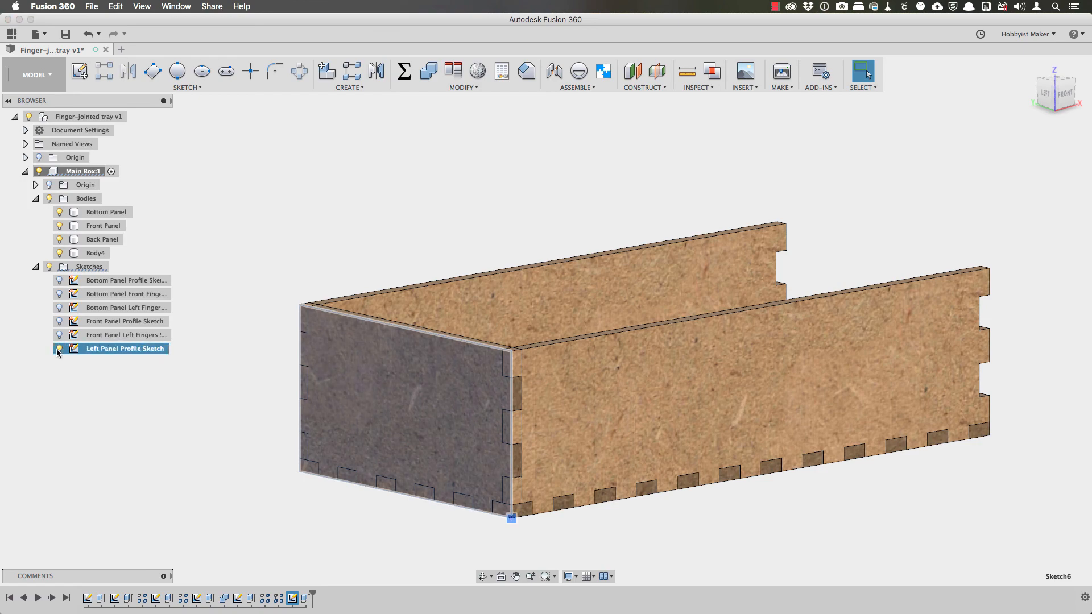
pyautogui.click(59, 349)
# Rename the newly extruded body as Left Panel.
pyautogui.doubleClick(95, 253)
pyautogui.write('Left Panel')
pyautogui.press('Return')
pyautogui.click(244, 263)
# Combine with the Cut operation to subtract the Back, Front and Bottom Panels from the Left Panel, keeping the tool bodies.
pyautogui.click(428, 71)
pyautogui.click(450, 362)
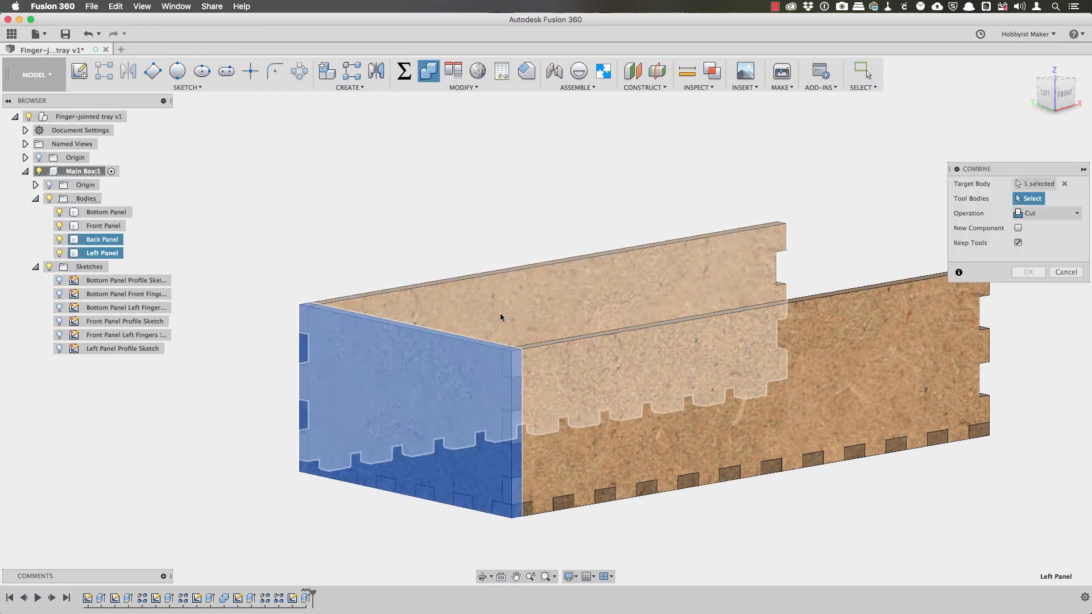
pyautogui.click(500, 316)
pyautogui.keyDown('shift'); pyautogui.moveTo(635, 336); pyautogui.dragTo(659, 357, button='middle'); pyautogui.keyUp('shift')
pyautogui.click(660, 361)
pyautogui.press('Return')
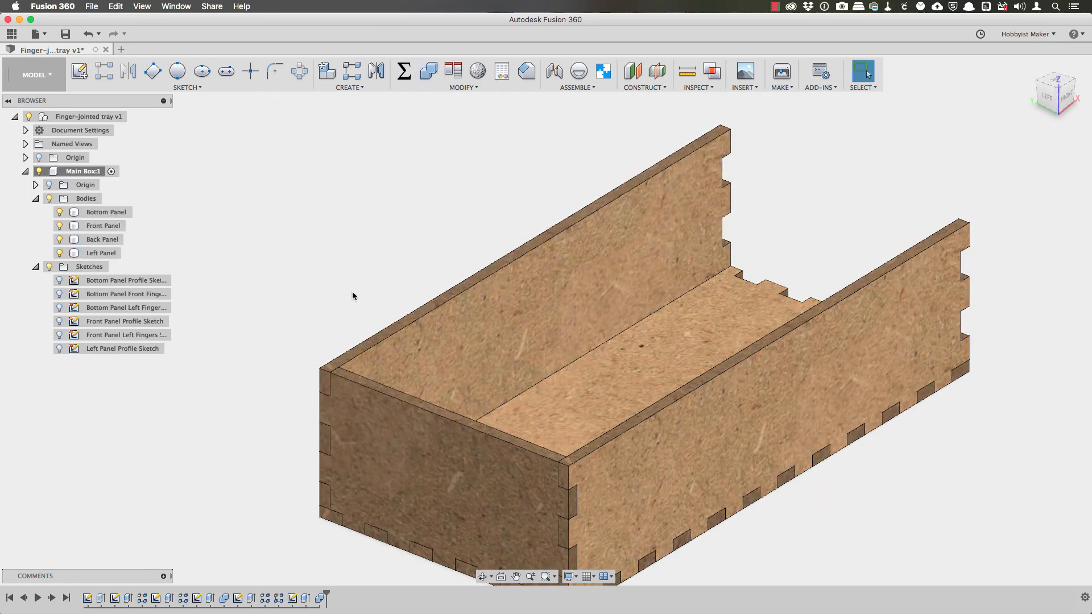
# Set up a rectangular body pattern of the Left Panel along the box's length, hiding the Bottom Panel temporarily to pick the direction.
pyautogui.click(352, 71)
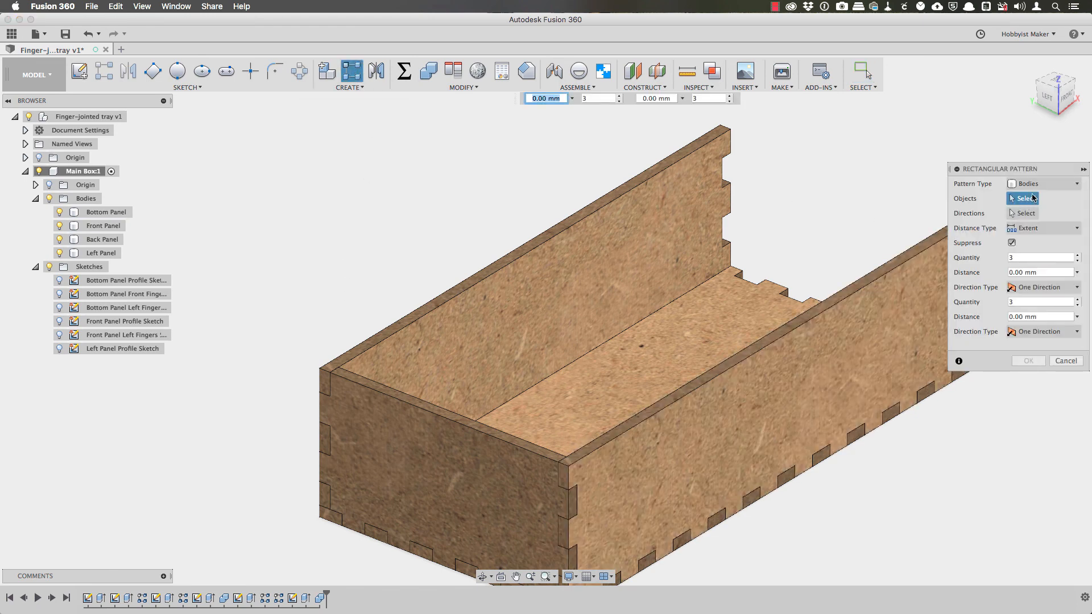
pyautogui.click(499, 474)
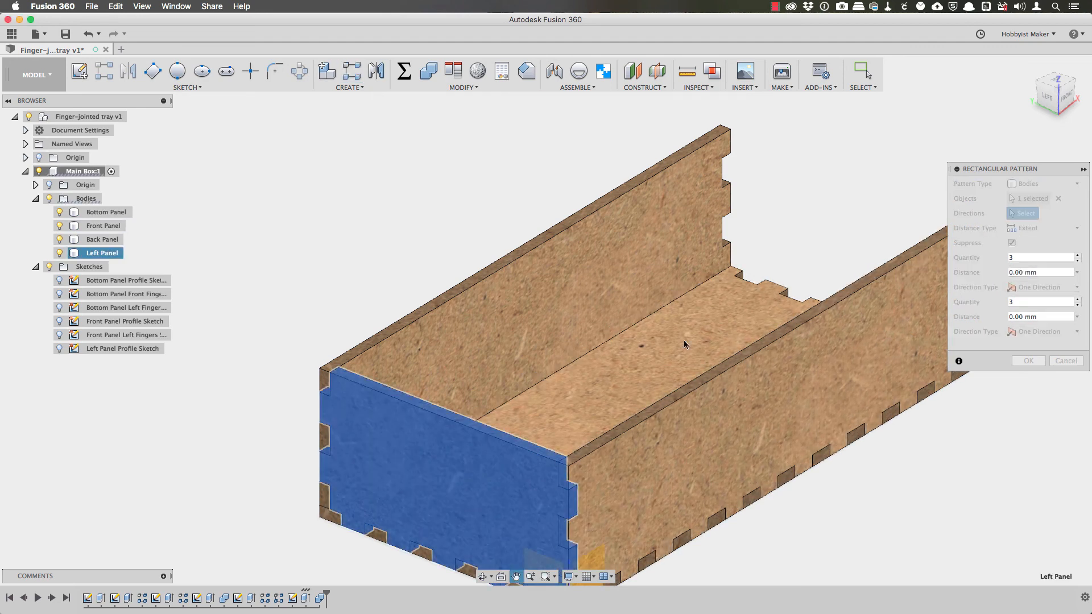
pyautogui.scroll(-5, 685, 343)
pyautogui.hscroll(5, 684, 344)
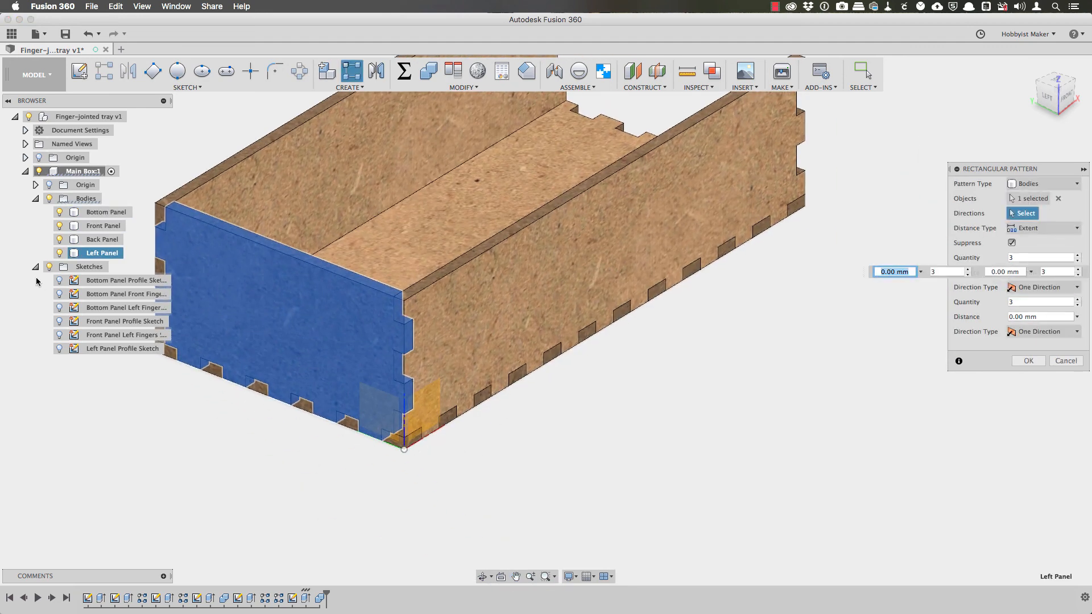
pyautogui.click(60, 211)
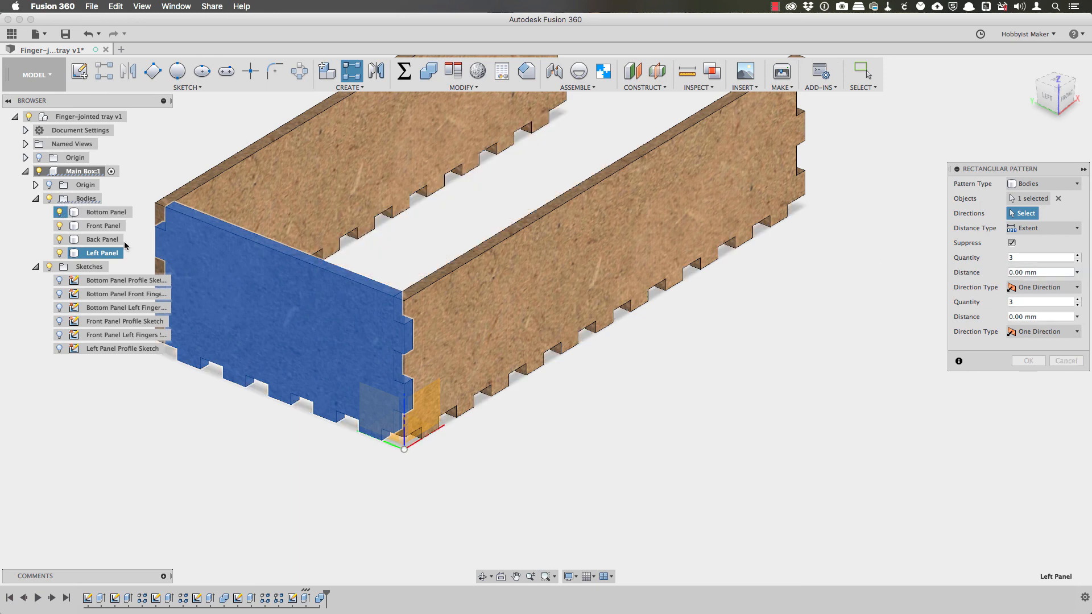
pyautogui.click(412, 444)
pyautogui.click(59, 212)
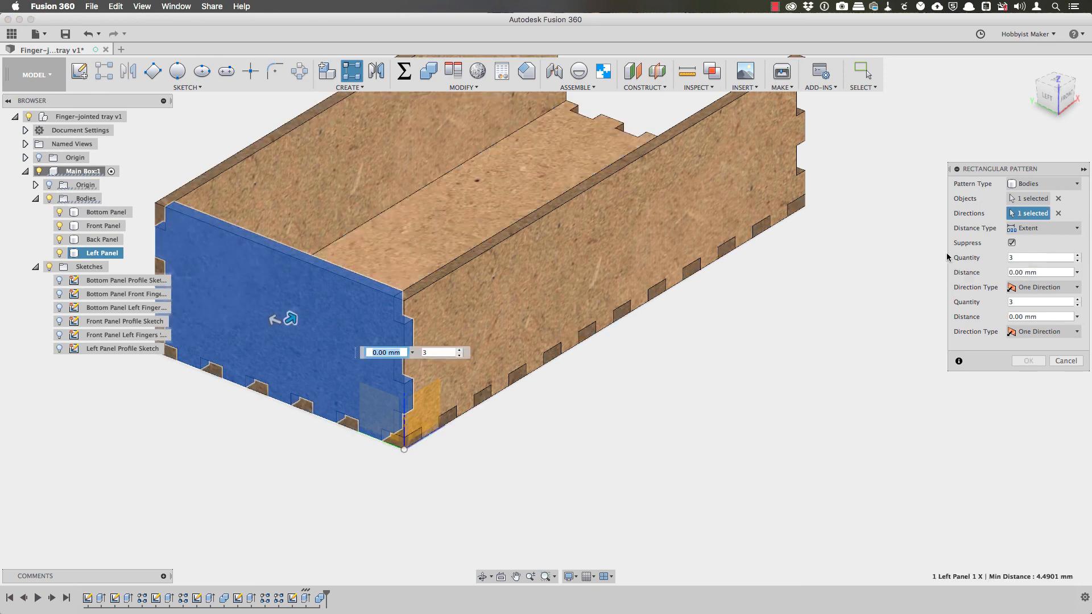
# Set the Left Panel pattern's quantity to 2 and distance to length-thickness, and create the opposite side panel.
pyautogui.doubleClick(1027, 258)
pyautogui.write('2')
pyautogui.press('Tab')
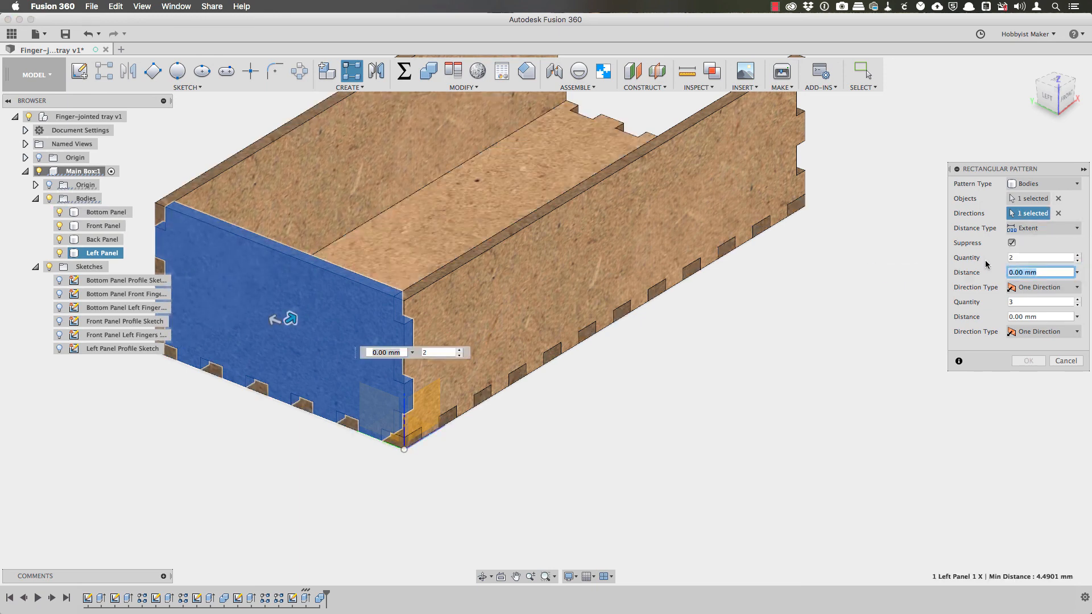
pyautogui.write('length-thicknes')
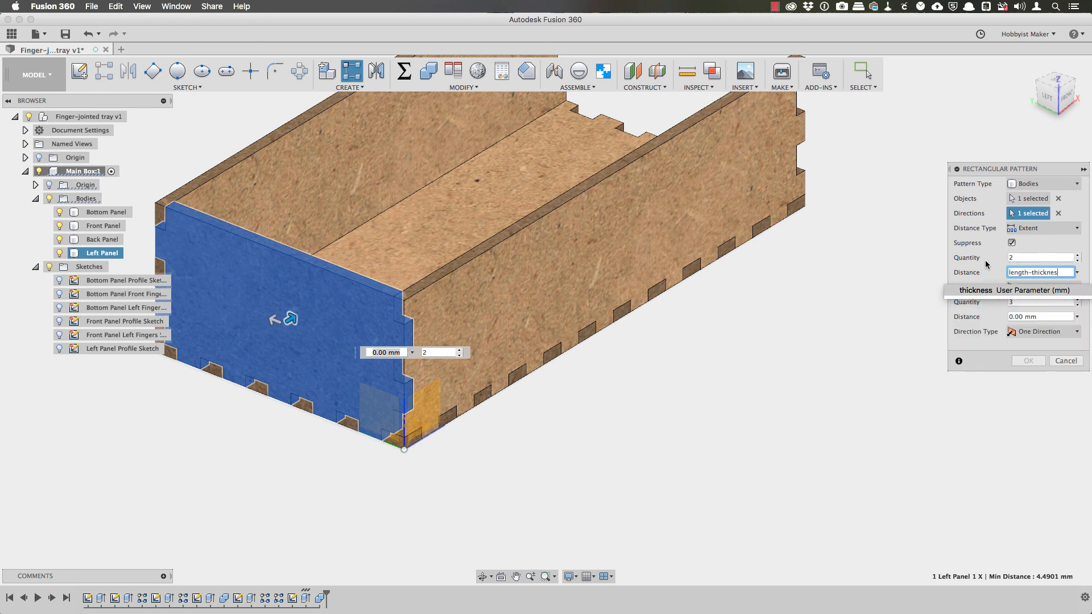
pyautogui.write('s')
pyautogui.press('Tab')
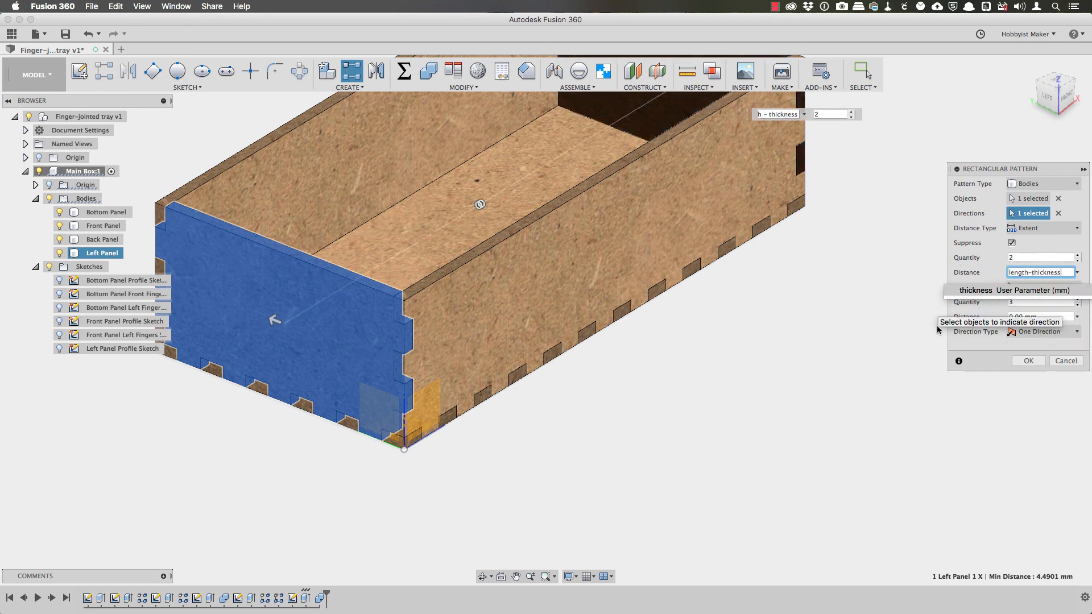
pyautogui.click(1029, 361)
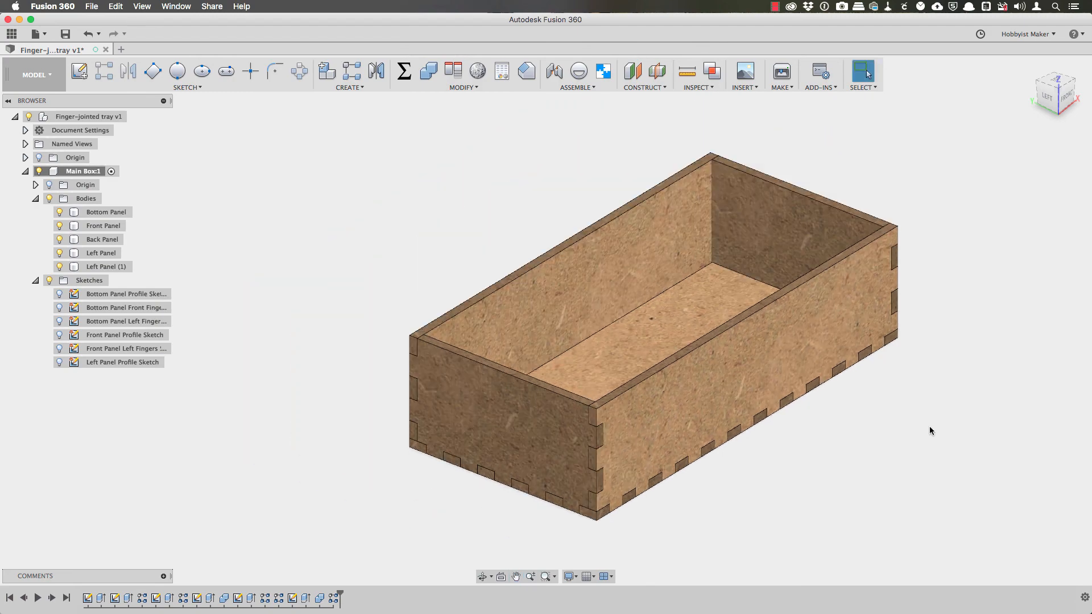
# Apply the MDF appearance to the remaining broad faces of the box panels, including the box's underside.
pyautogui.press('a')
pyautogui.click(933, 214)
pyautogui.moveTo(873, 260); pyautogui.dragTo(681, 293)
pyautogui.keyDown('shift'); pyautogui.moveTo(681, 292); pyautogui.dragTo(859, 292, button='middle'); pyautogui.keyUp('shift')
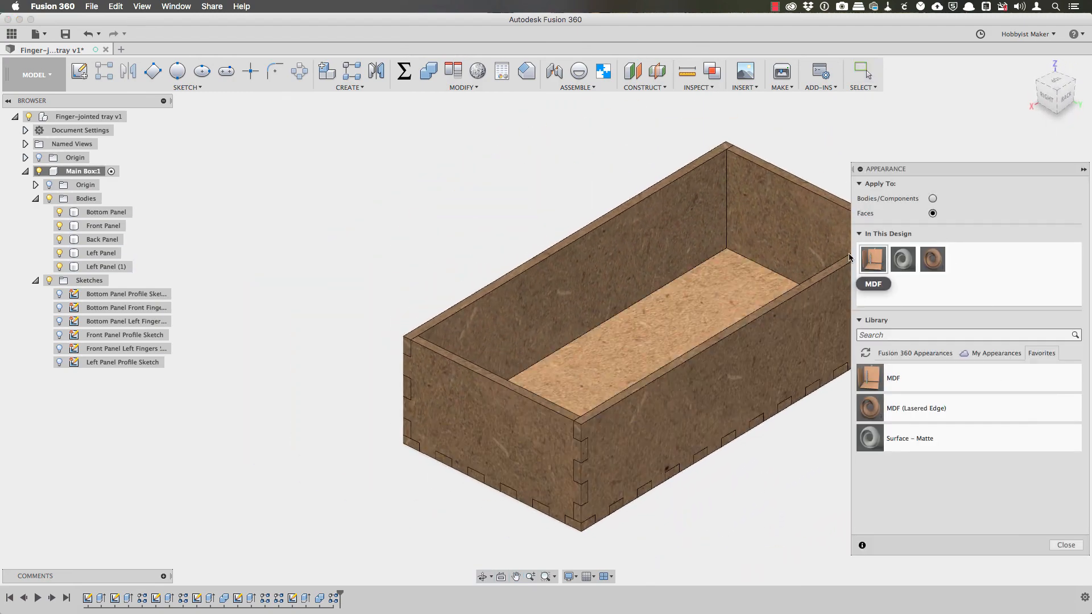
pyautogui.moveTo(873, 255); pyautogui.dragTo(597, 256)
pyautogui.keyDown('shift'); pyautogui.moveTo(762, 479); pyautogui.dragTo(868, 282, button='middle'); pyautogui.keyUp('shift')
pyautogui.moveTo(873, 259); pyautogui.dragTo(691, 391)
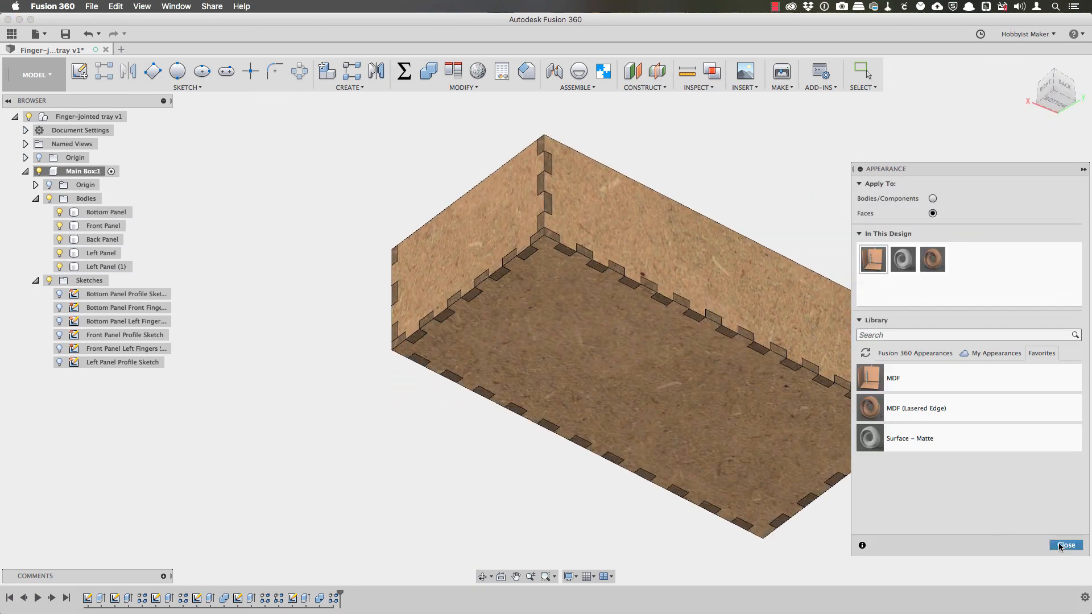
pyautogui.click(1066, 545)
# In the CAM workspace, add another machining setup for the box alongside the Top Down setup.
pyautogui.click(1039, 81)
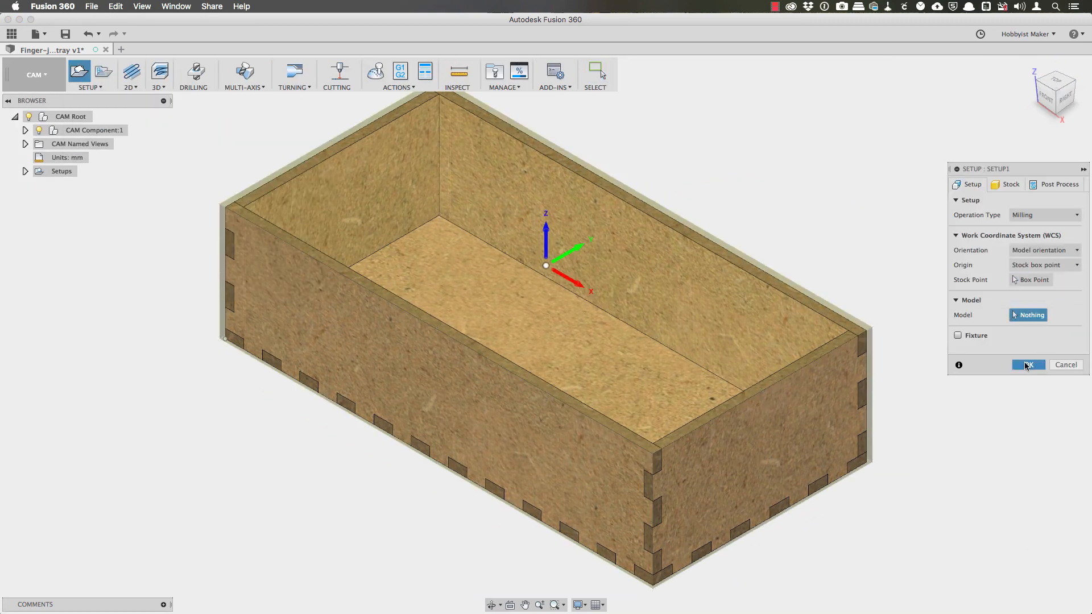
pyautogui.click(90, 87)
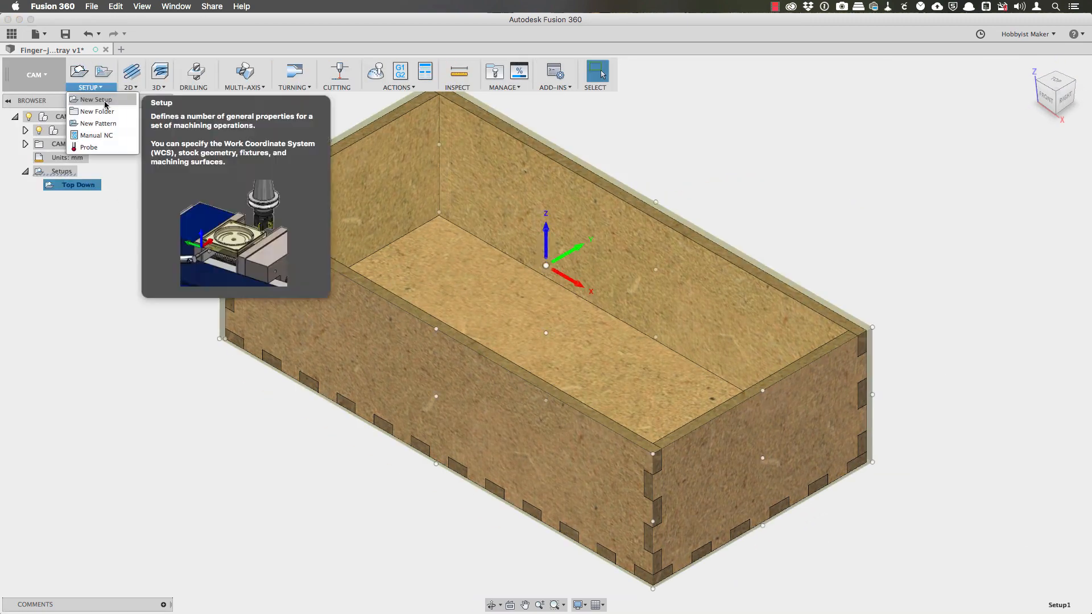
pyautogui.click(105, 102)
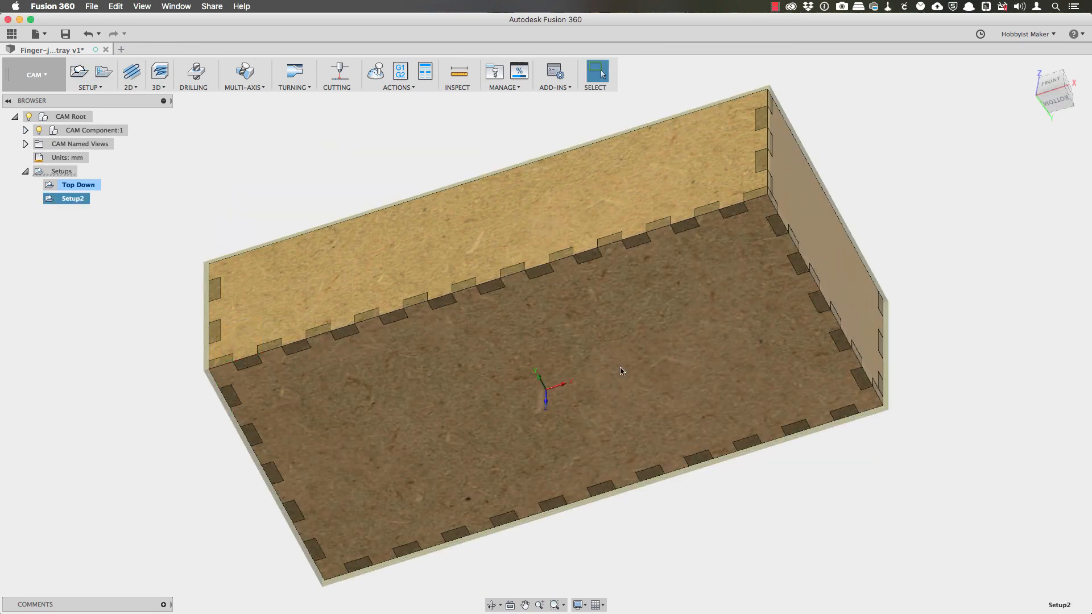
# Complete the machining setups and name them Bottom Up, Front to Back, Right to Left, Left to Right and Back to Front.
pyautogui.click(90, 87)
pyautogui.click(104, 103)
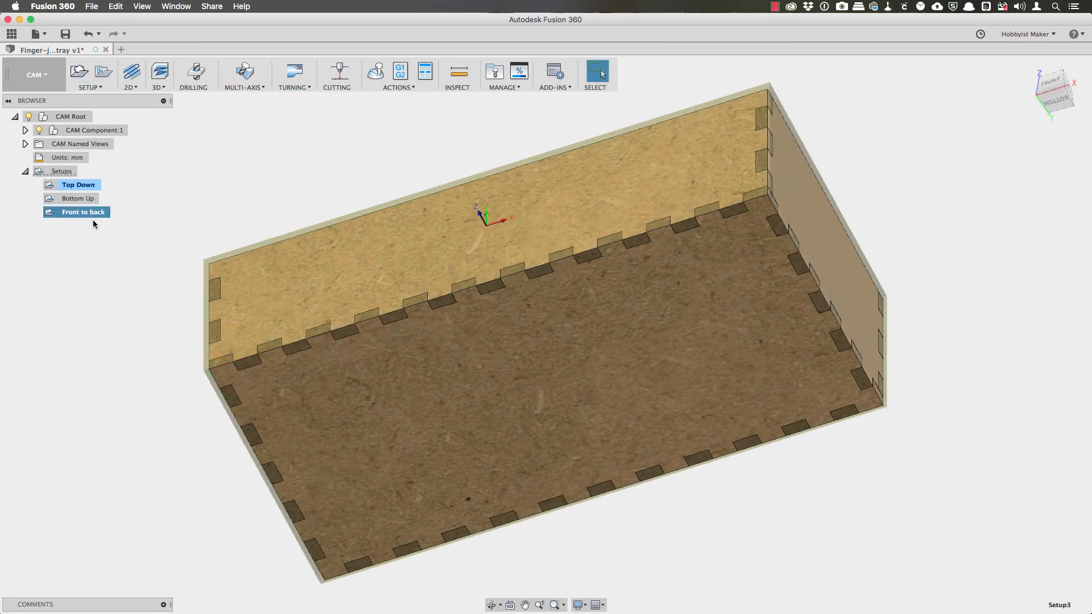
pyautogui.doubleClick(83, 212)
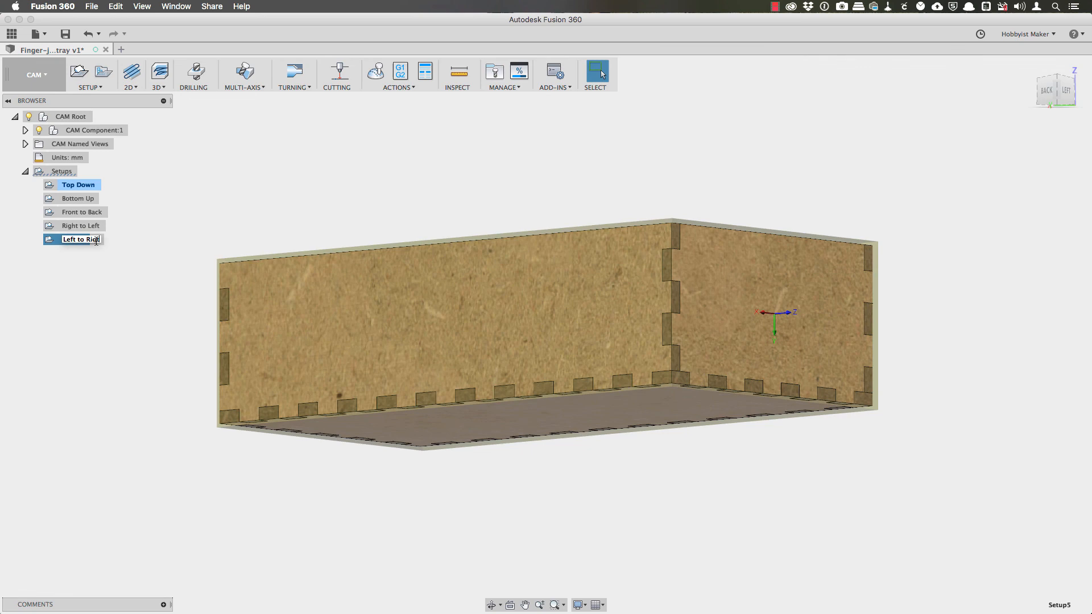
pyautogui.write('Left to Right')
# Add 2D Profile cutting operations named Bottom Panel Profile, Front Panel Profile and Back Panel Profile in their matching setups.
pyautogui.click(1045, 251)
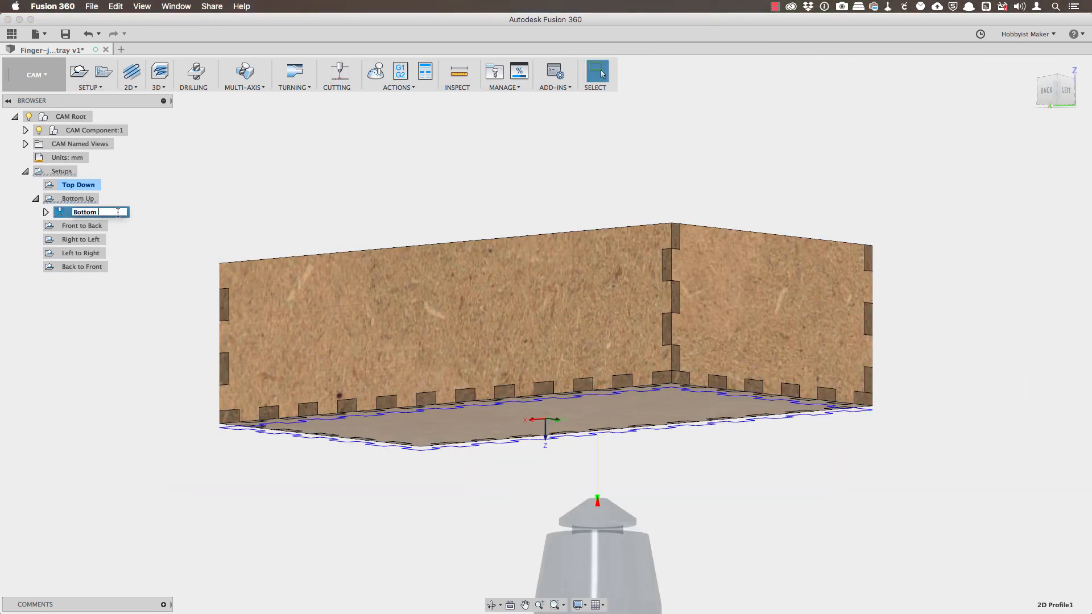
pyautogui.click(90, 228)
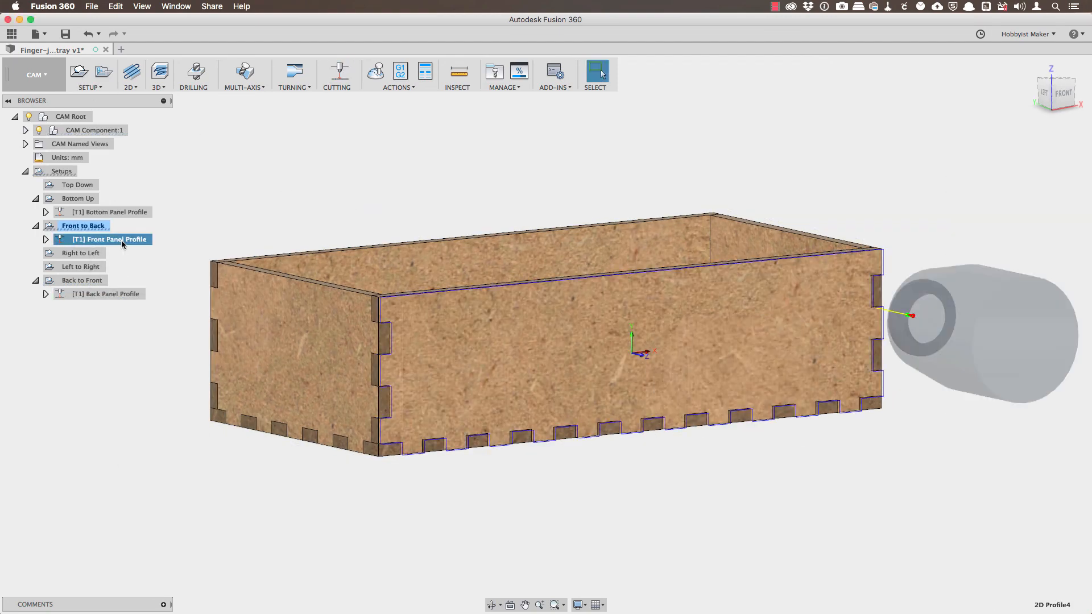
pyautogui.rightClick(104, 256)
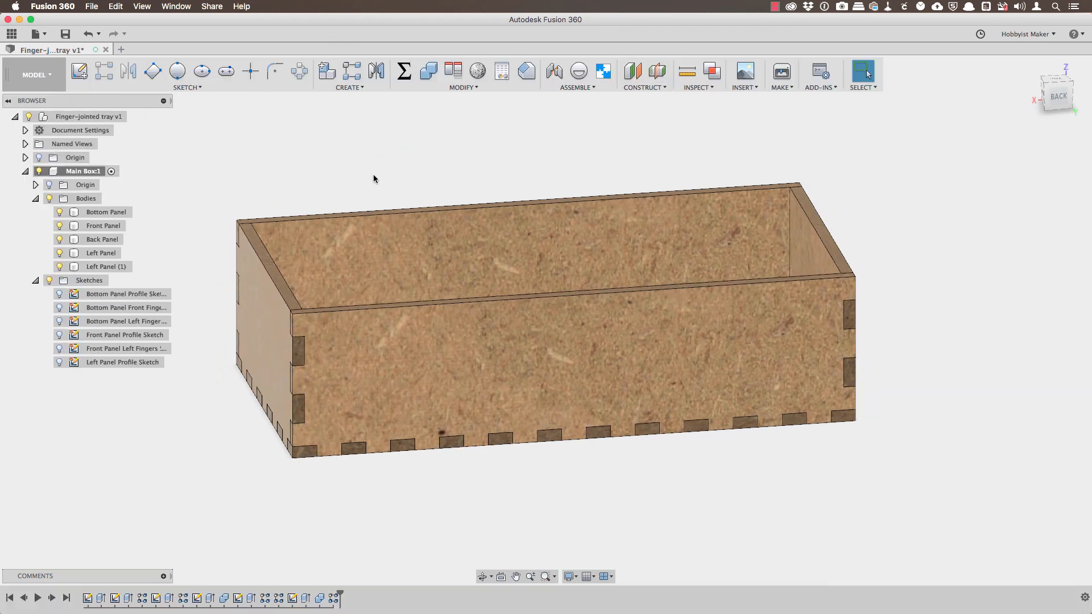
# In the model's user parameters, set the optimal finger width fingerw to thickness * 6 and apply it to the box.
pyautogui.click(405, 71)
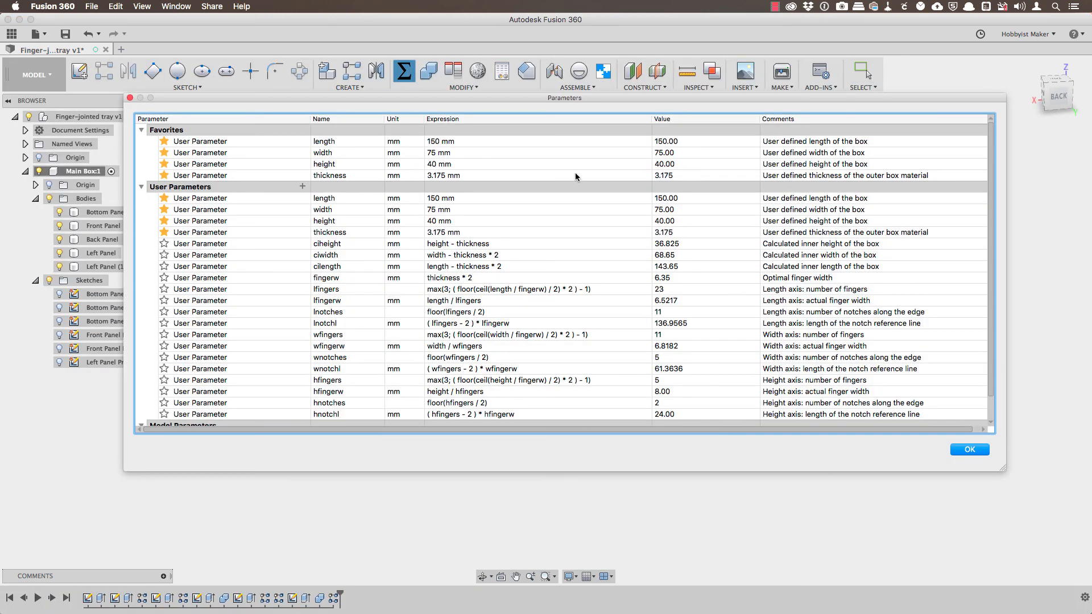
pyautogui.click(471, 278)
pyautogui.click(471, 278)
pyautogui.press('BackSpace')
pyautogui.write('6')
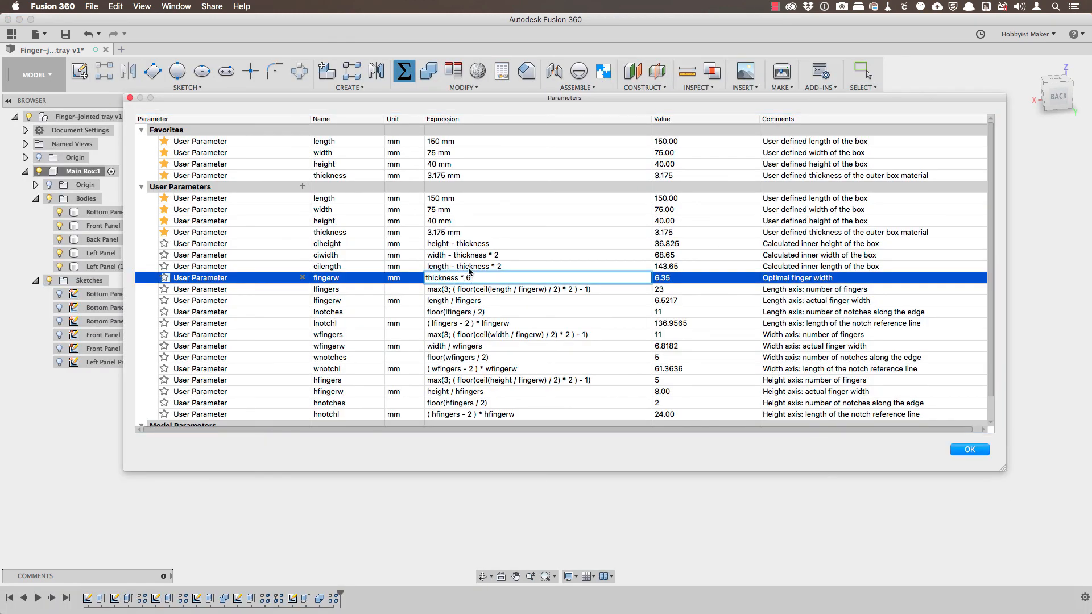
pyautogui.press('Return')
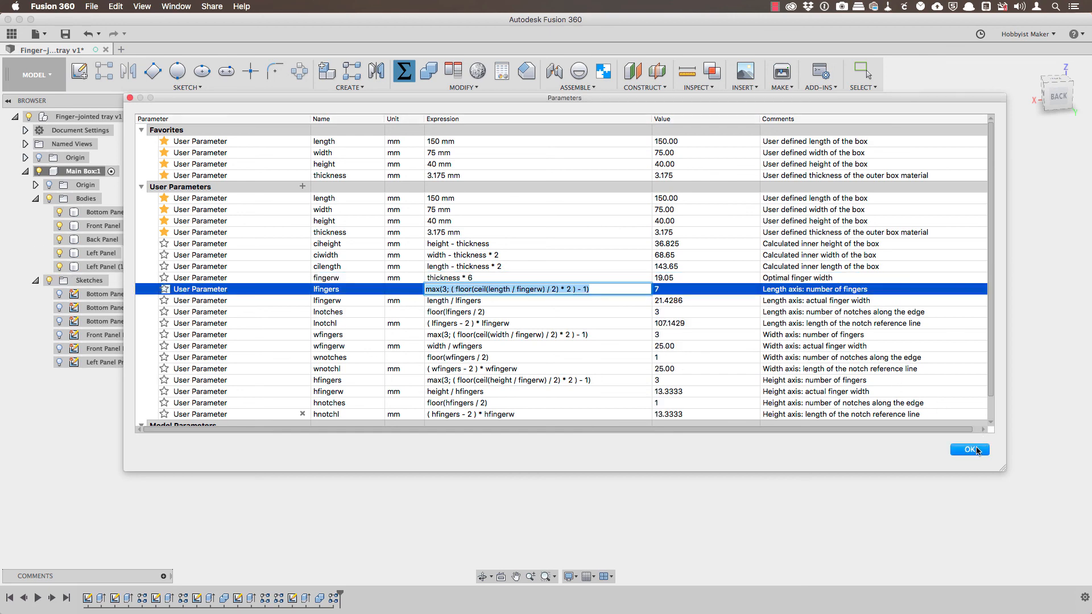
pyautogui.click(971, 450)
pyautogui.keyDown('shift'); pyautogui.moveTo(602, 456); pyautogui.dragTo(633, 459, button='middle'); pyautogui.keyUp('shift')
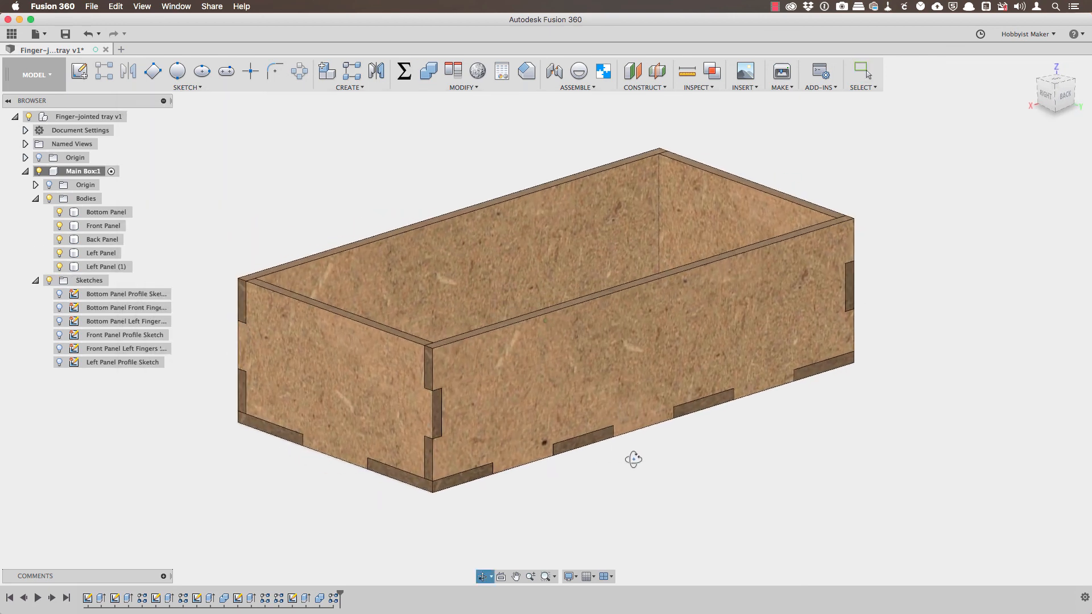
# Try an extreme box size by setting the length parameter to 285 mm and the width and height to 10 mm.
pyautogui.click(404, 71)
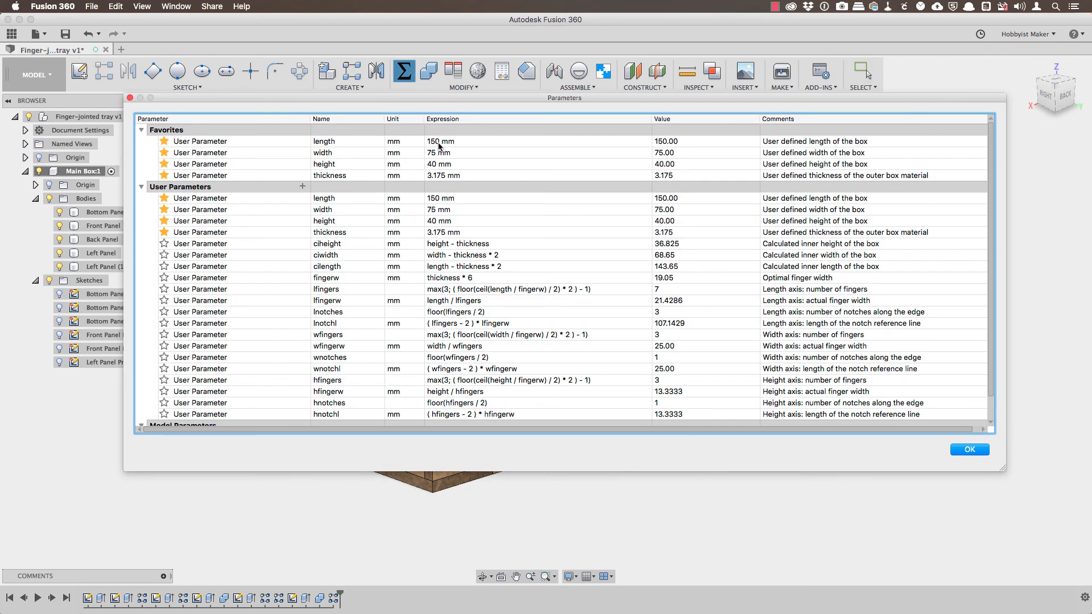
pyautogui.click(439, 143)
pyautogui.press('Return')
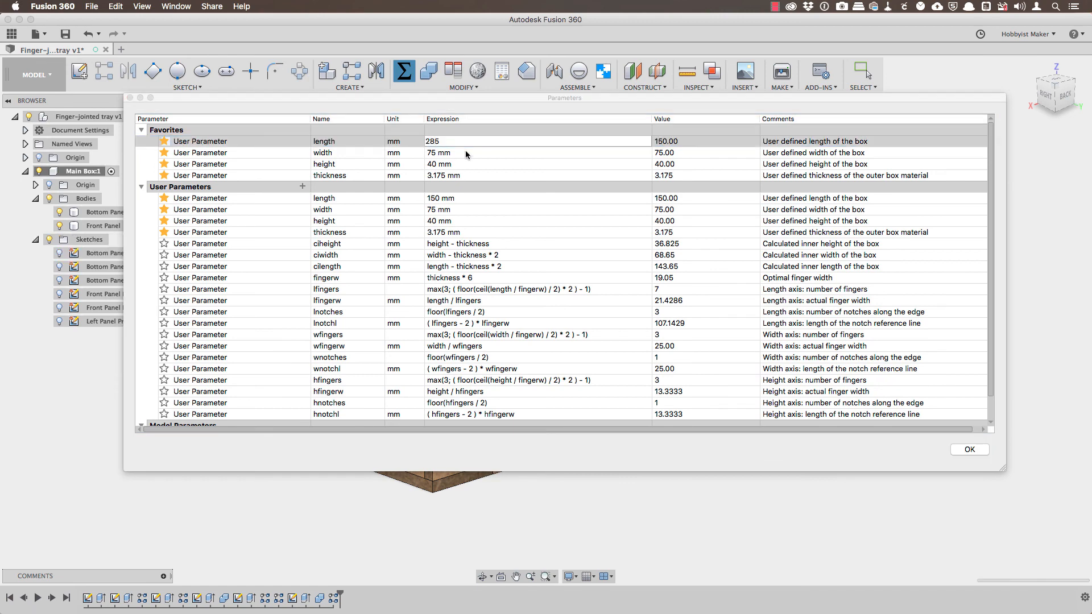
pyautogui.click(466, 151)
pyautogui.write('10')
pyautogui.press('Tab')
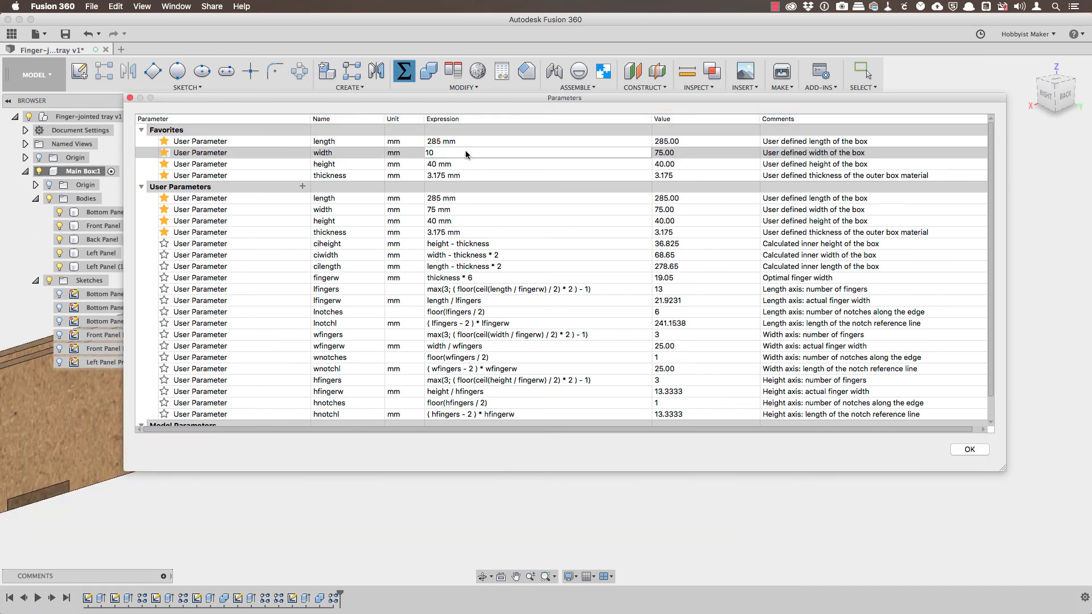
pyautogui.write('10')
pyautogui.press('Tab')
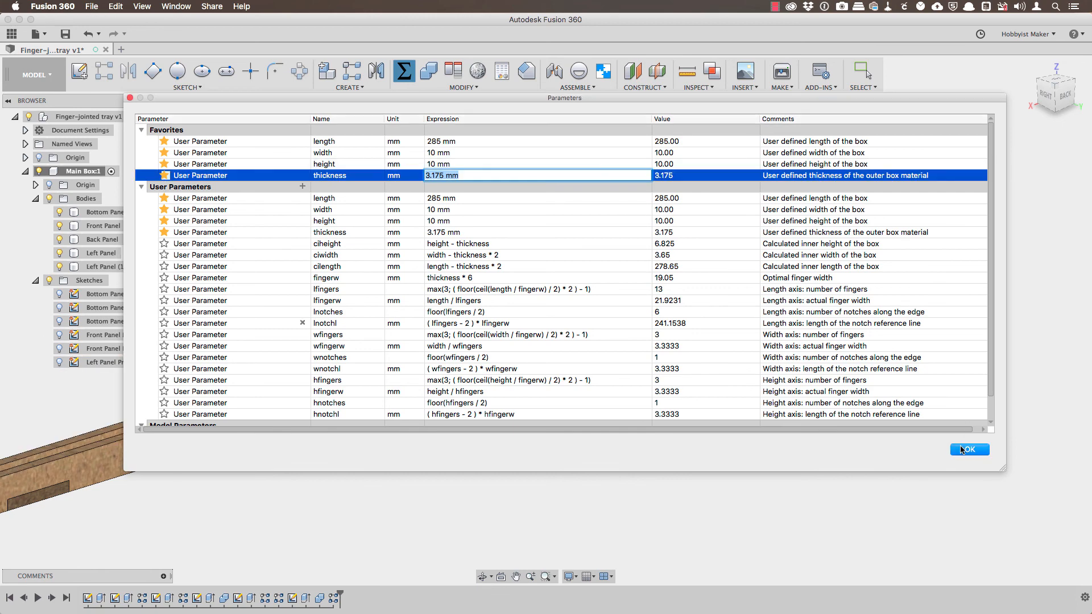
pyautogui.click(964, 449)
pyautogui.moveTo(393, 452); pyautogui.dragTo(741, 393, button='middle')
# Try a tiny box by setting the length parameter to 20 mm, and inspect its finger joints.
pyautogui.click(404, 72)
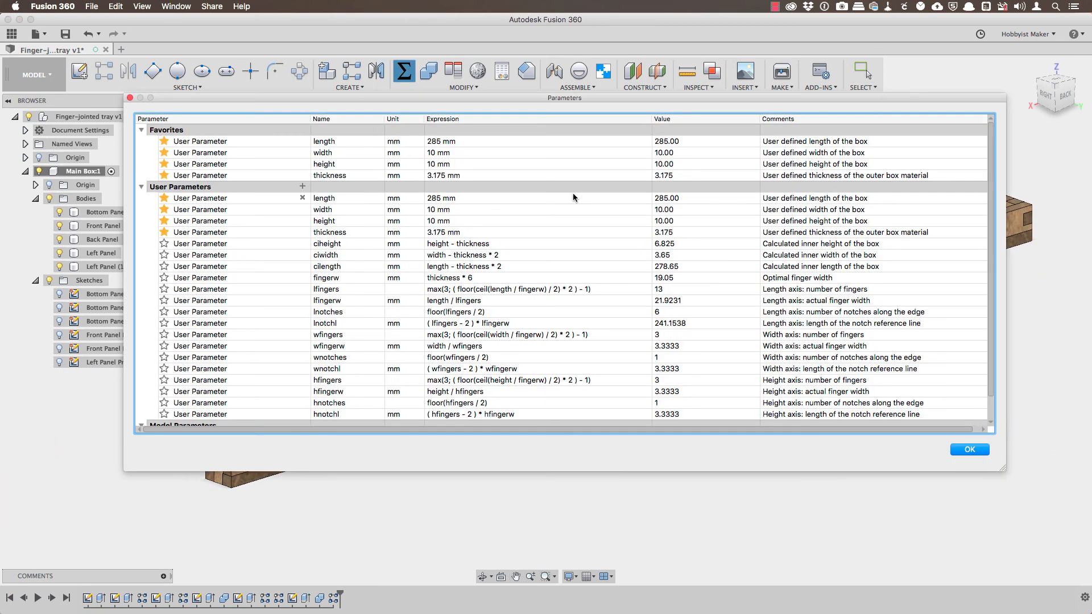
pyautogui.write('300')
pyautogui.press('Tab')
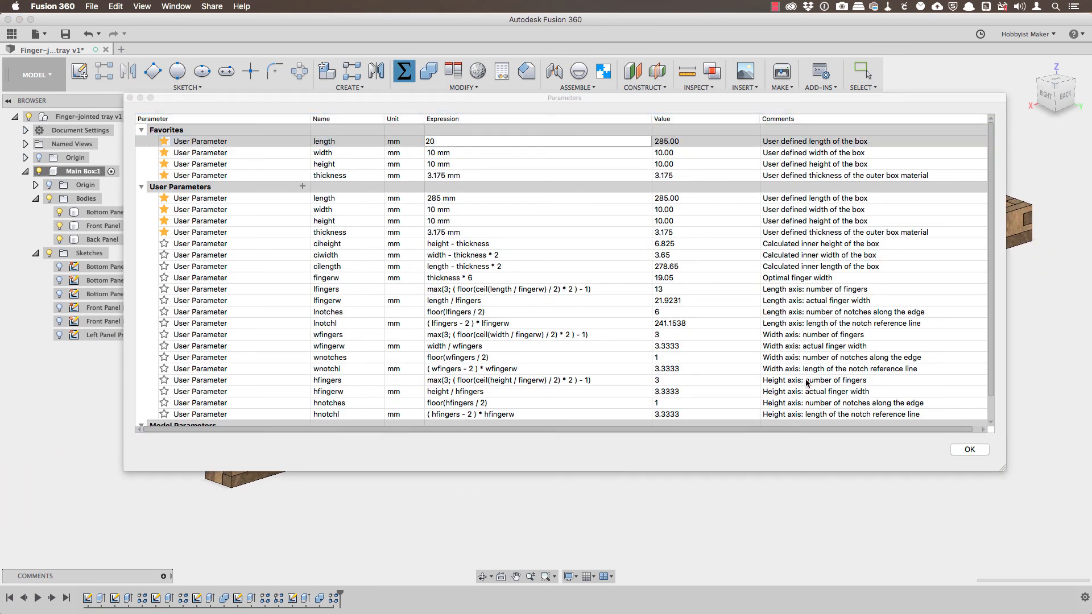
pyautogui.click(981, 454)
pyautogui.scroll(1, 847, 327)
pyautogui.moveTo(835, 309); pyautogui.dragTo(245, 369, button='middle')
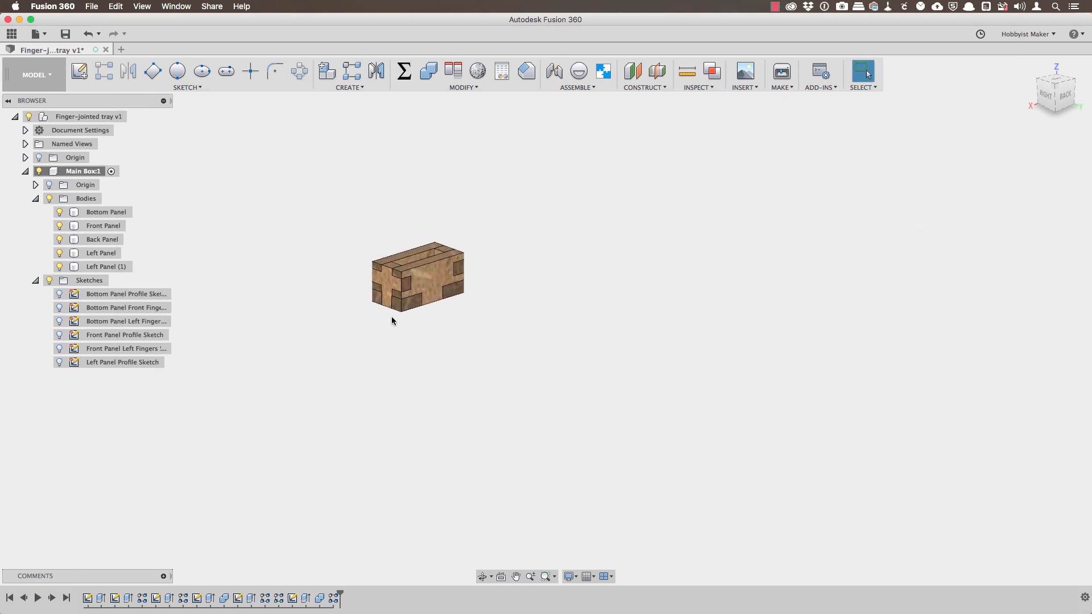
pyautogui.scroll(8, 393, 301)
pyautogui.moveTo(463, 393); pyautogui.dragTo(580, 480, button='middle')
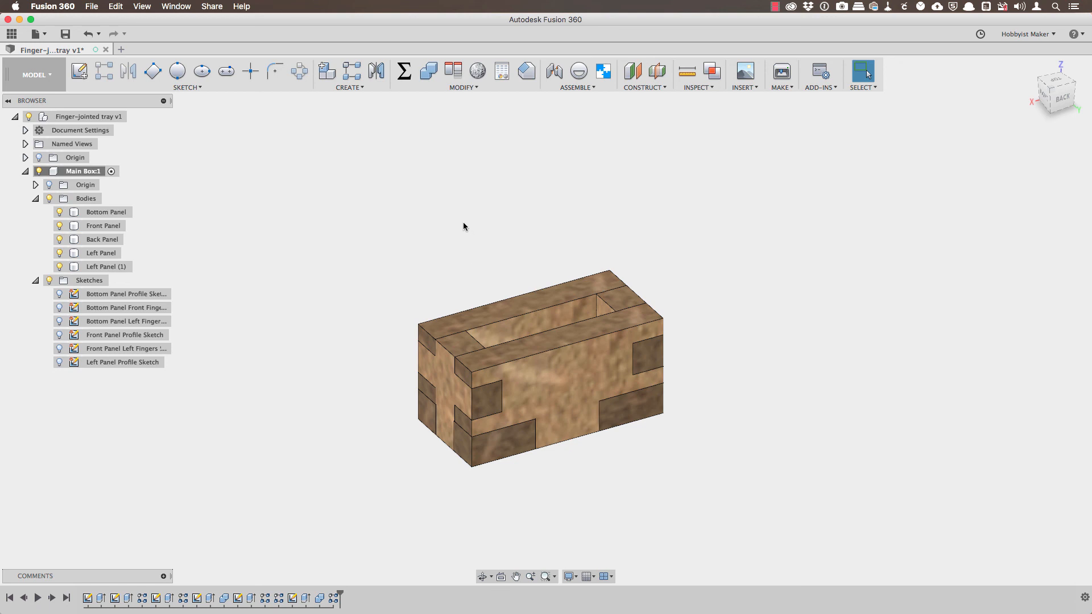
# Undo the trial changes to the box's length, width and height parameters.
pyautogui.press('super+z')
pyautogui.press('super+z')
pyautogui.scroll(-5, 343, 211)
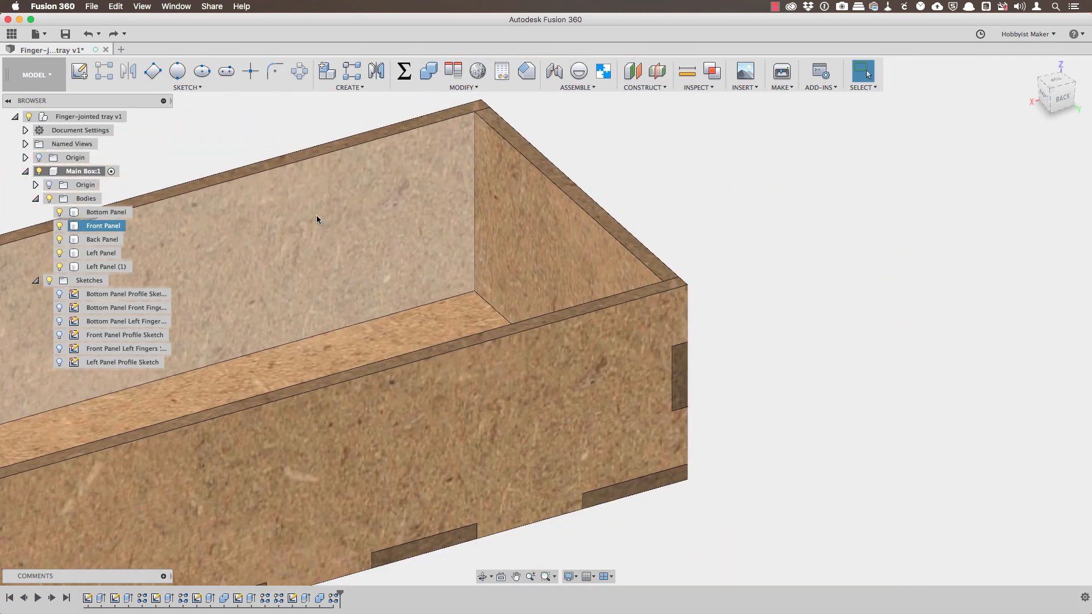
pyautogui.scroll(-5, 317, 219)
pyautogui.click(430, 248)
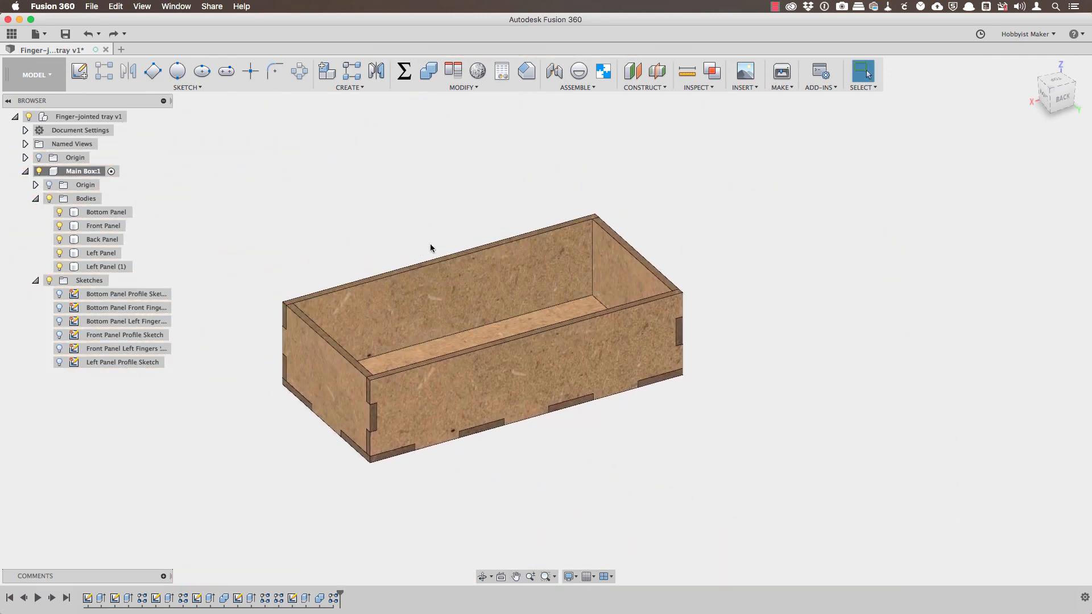